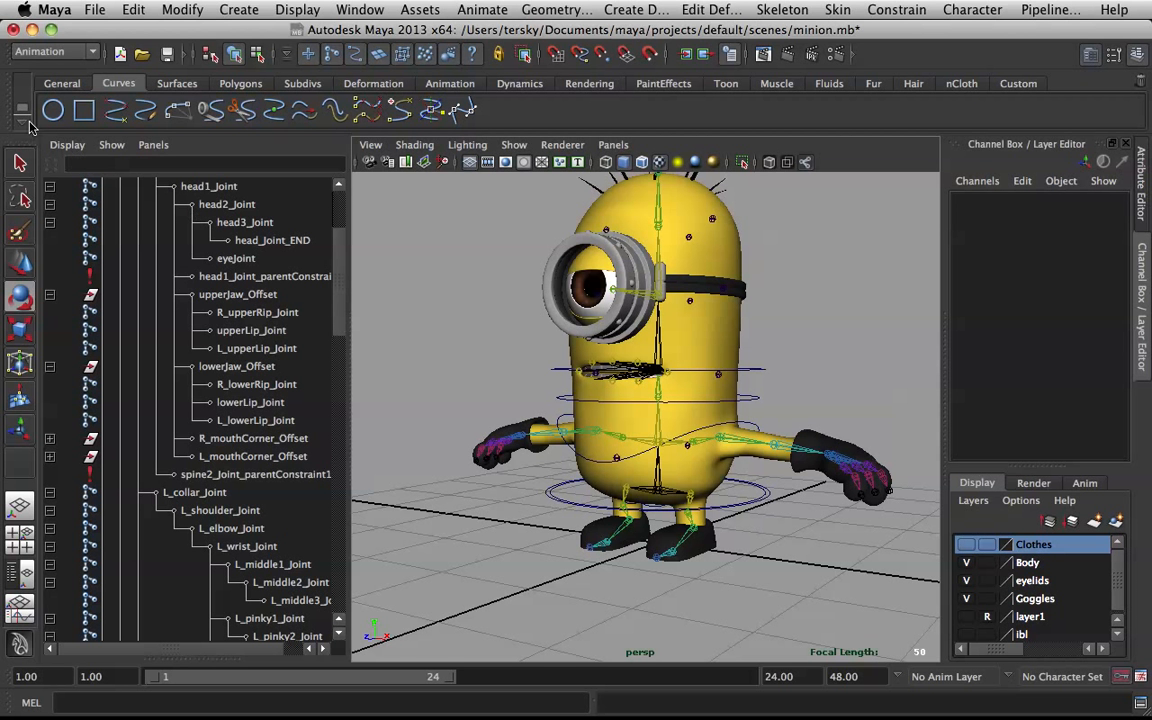
Create a NURBS circle and snap it to the jaw joint behind the minion's mouth.
{"action": "left_click", "coordinate": [55, 113]}
{"action": "scroll", "coordinate": [660, 460], "scroll_direction": "up", "scroll_amount": 5}
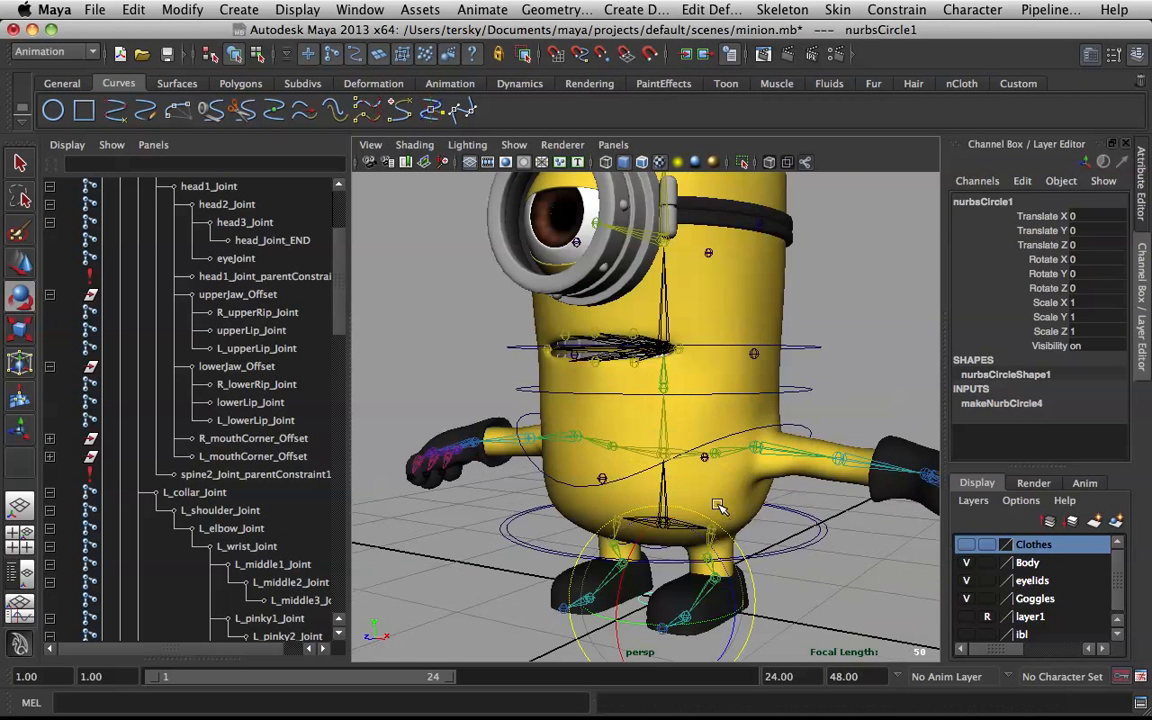
{"action": "key", "text": "w"}
{"action": "left_click_drag", "start_coordinate": [709, 346], "coordinate": [668, 353], "text": "alt"}
{"action": "middle_click_drag", "start_coordinate": [689, 329], "coordinate": [674, 314]}
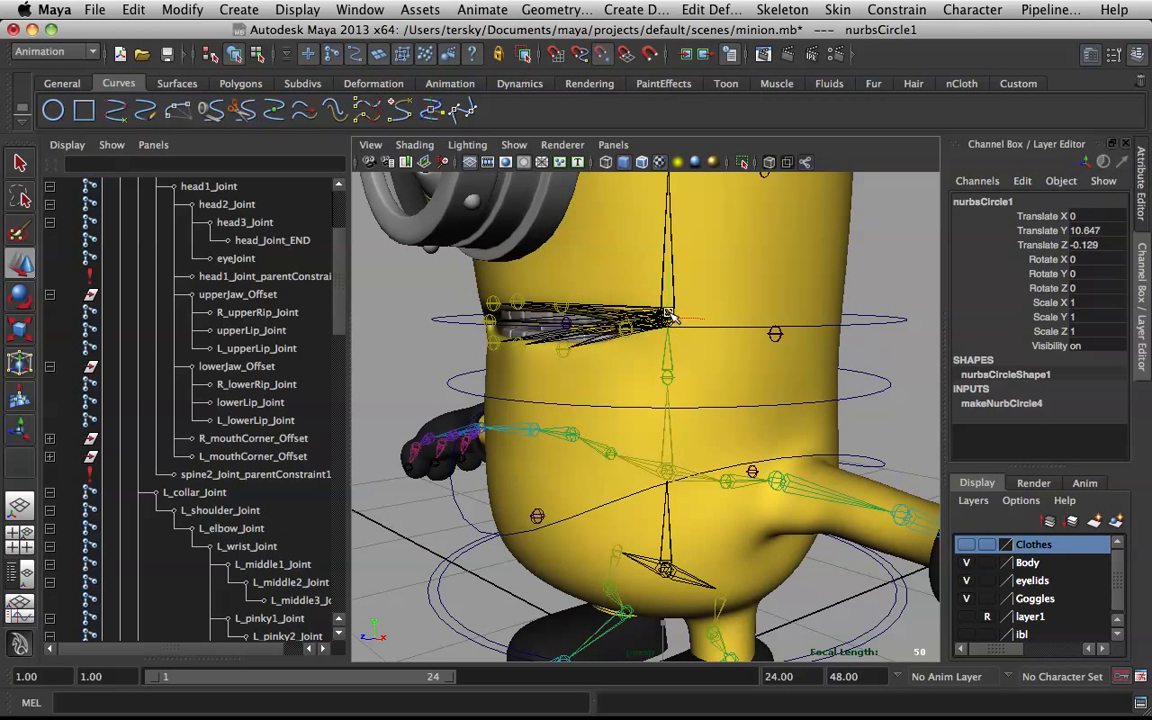
Scale the circle uniformly to about 5.68 and move it in front of the body to about Y 9.826, Z 12.018.
{"action": "key", "text": "r"}
{"action": "left_click_drag", "start_coordinate": [671, 318], "coordinate": [760, 343]}
{"action": "left_click_drag", "start_coordinate": [676, 318], "coordinate": [795, 312]}
{"action": "left_click_drag", "start_coordinate": [662, 314], "coordinate": [385, 410], "text": "alt"}
{"action": "key", "text": "w"}
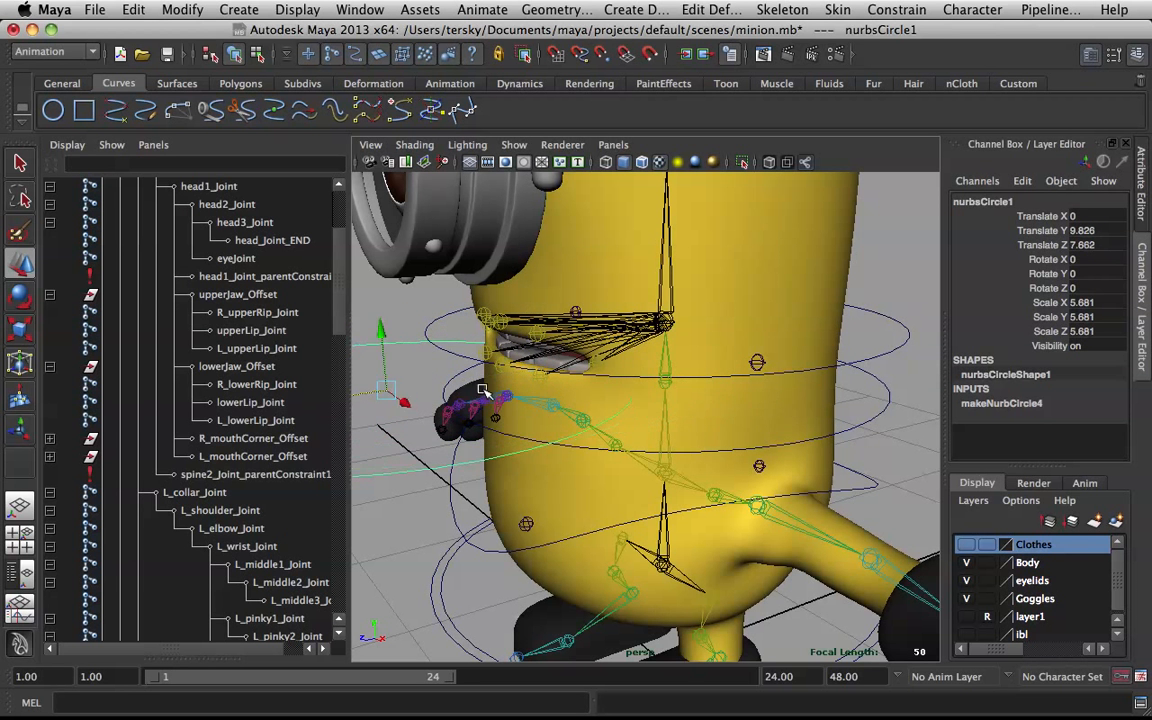
{"action": "scroll", "coordinate": [540, 407], "scroll_direction": "down", "scroll_amount": 3}
{"action": "left_click_drag", "start_coordinate": [548, 403], "coordinate": [630, 355], "text": "alt"}
In the front view, set the circle's Rotate X to 90 and scale it uniformly to about 2.318.
{"action": "key", "text": "space"}
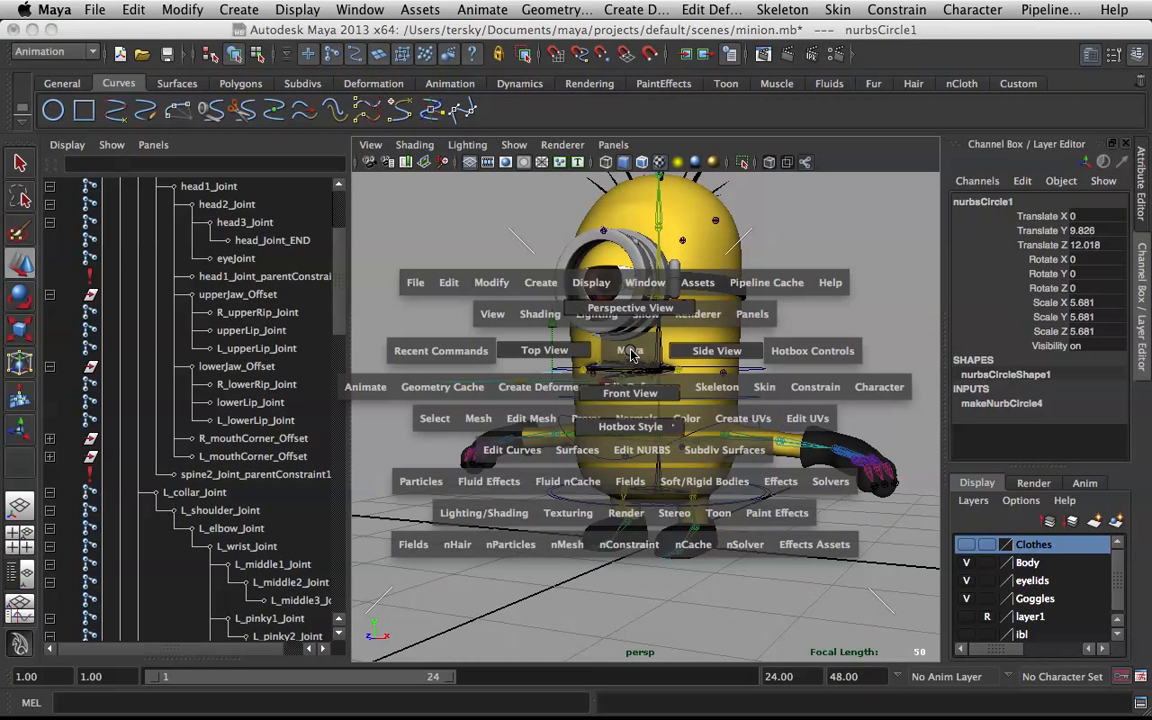
{"action": "left_click_drag", "start_coordinate": [630, 355], "coordinate": [630, 393]}
{"action": "scroll", "coordinate": [600, 295], "scroll_direction": "up", "scroll_amount": 4}
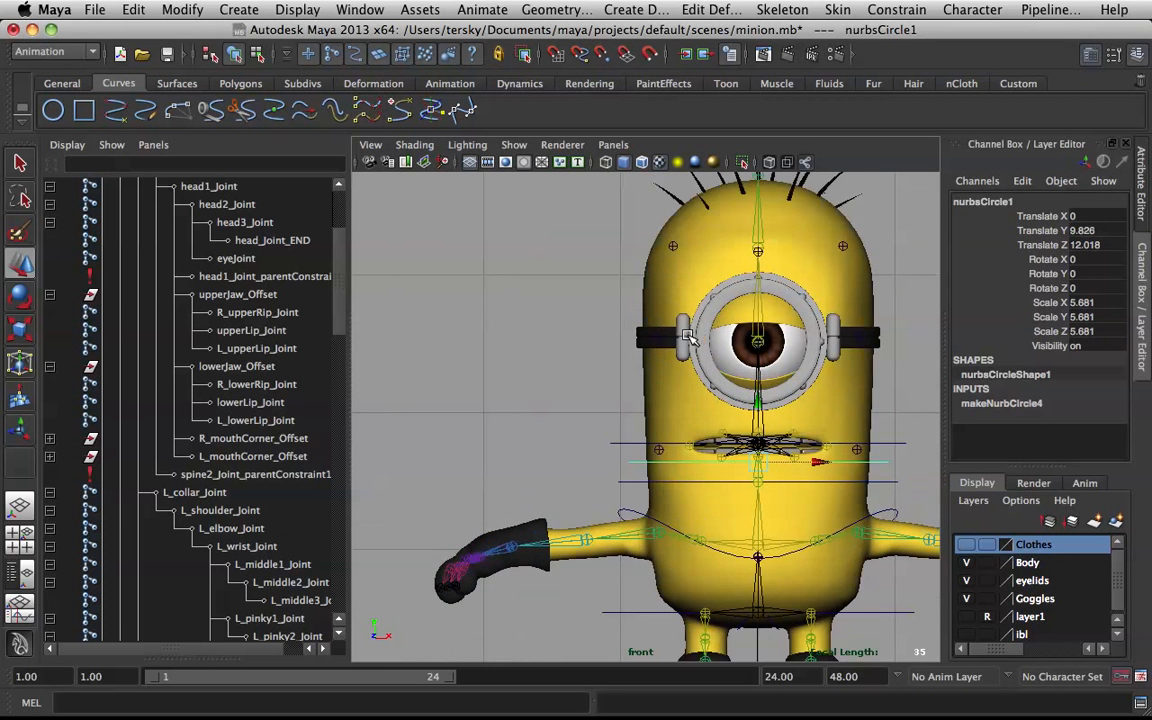
{"action": "scroll", "coordinate": [650, 360], "scroll_direction": "up", "scroll_amount": 3}
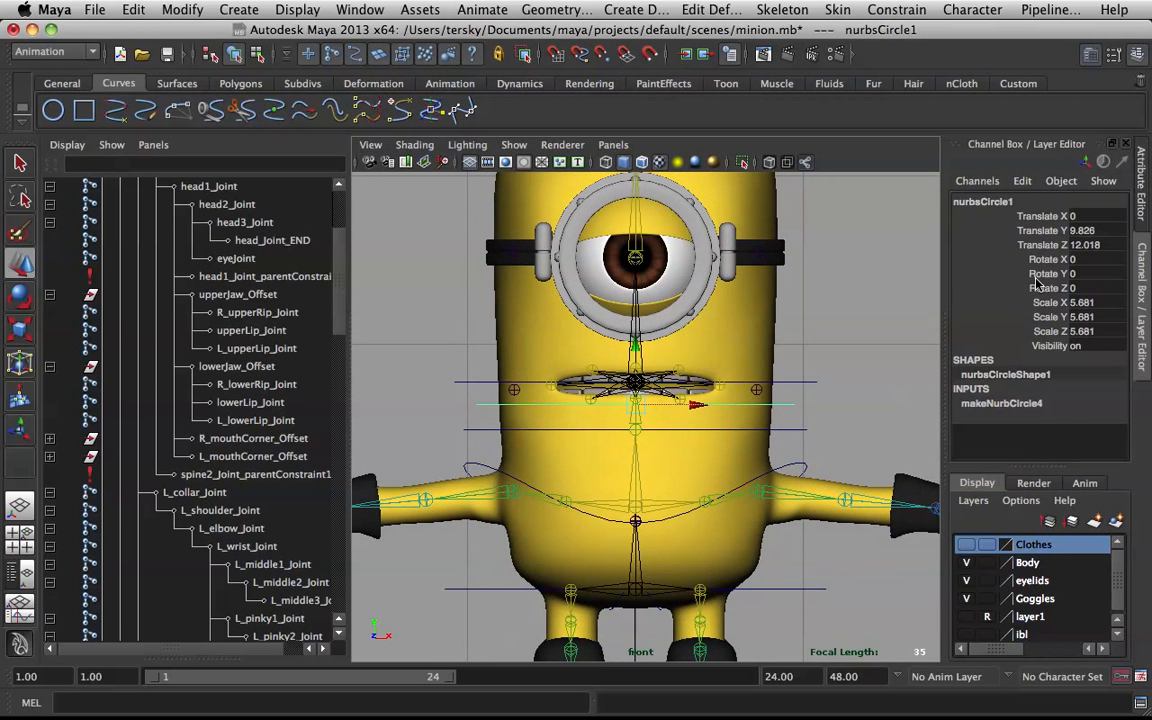
{"action": "double_click", "coordinate": [1085, 259]}
{"action": "type", "text": "90"}
{"action": "key", "text": "Return"}
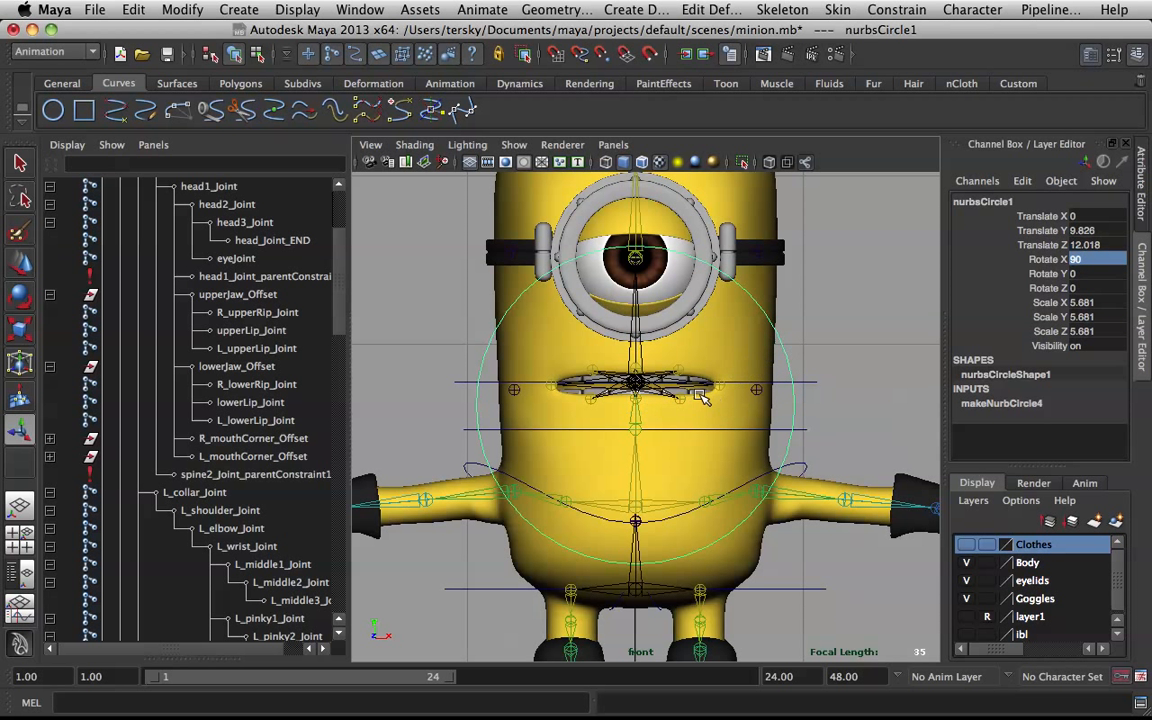
{"action": "key", "text": "r"}
{"action": "left_click_drag", "start_coordinate": [636, 407], "coordinate": [636, 352]}
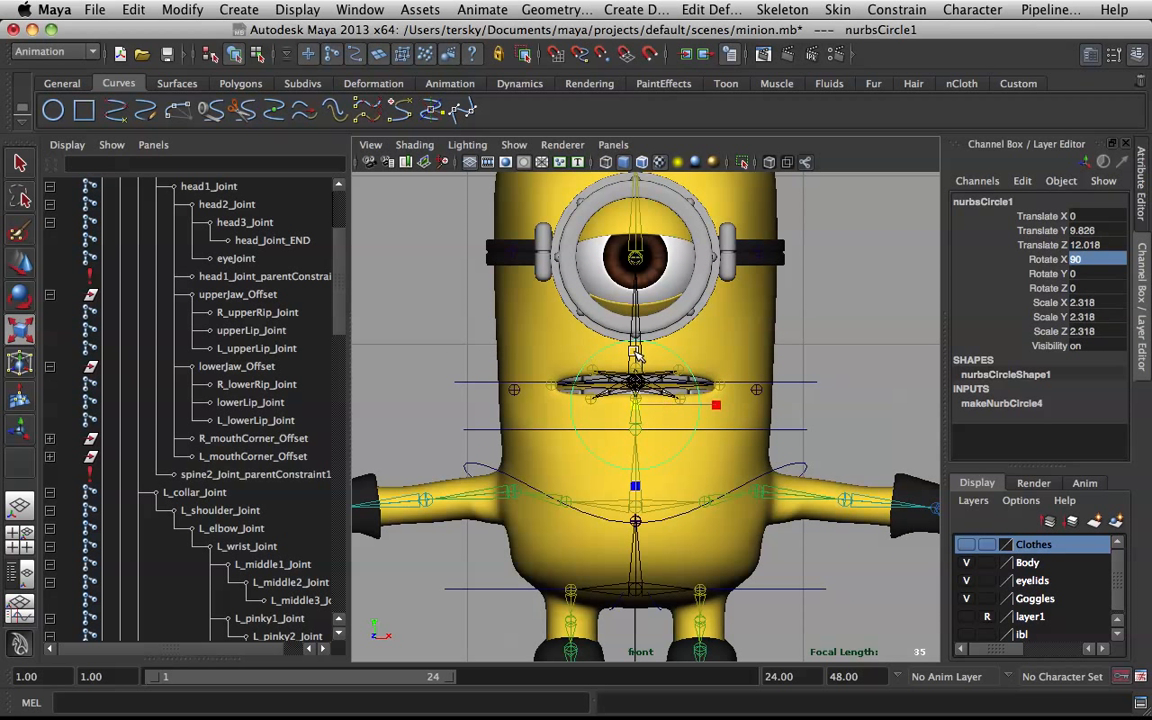
Isolate the circle and pull its top control vertex down with soft selection to form a smile-shaped curve.
{"action": "scroll", "coordinate": [662, 354], "scroll_direction": "down", "scroll_amount": 5}
{"action": "key", "text": "q"}
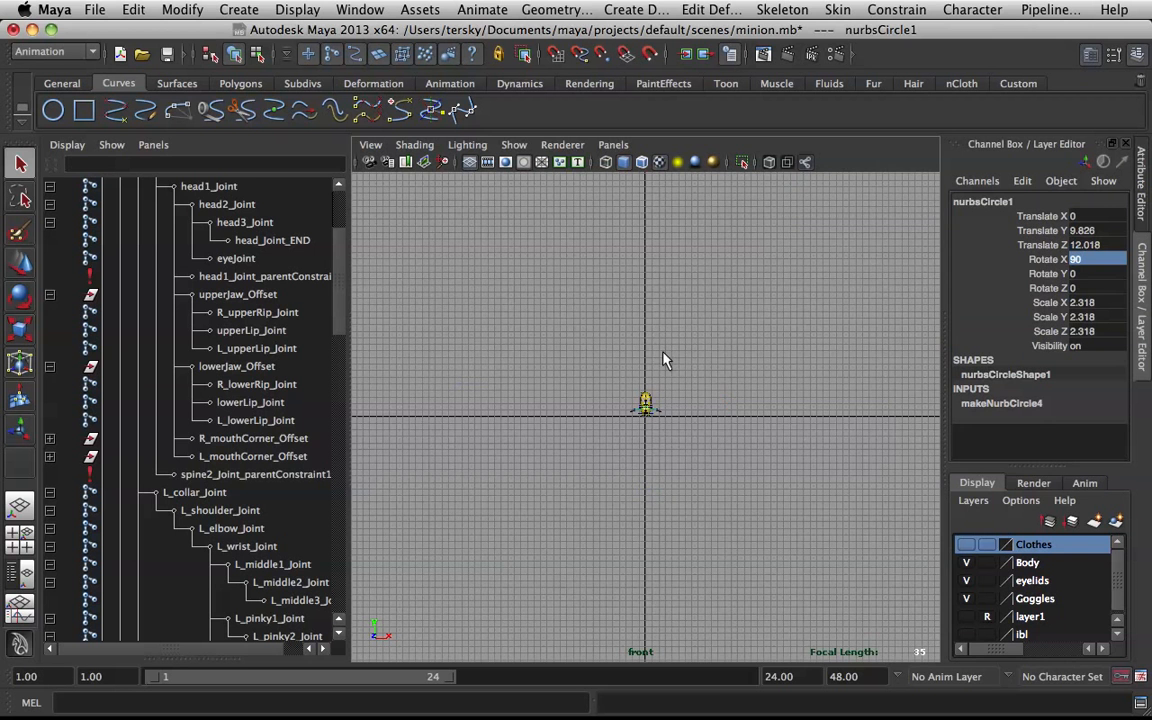
{"action": "scroll", "coordinate": [683, 366], "scroll_direction": "up", "scroll_amount": 2}
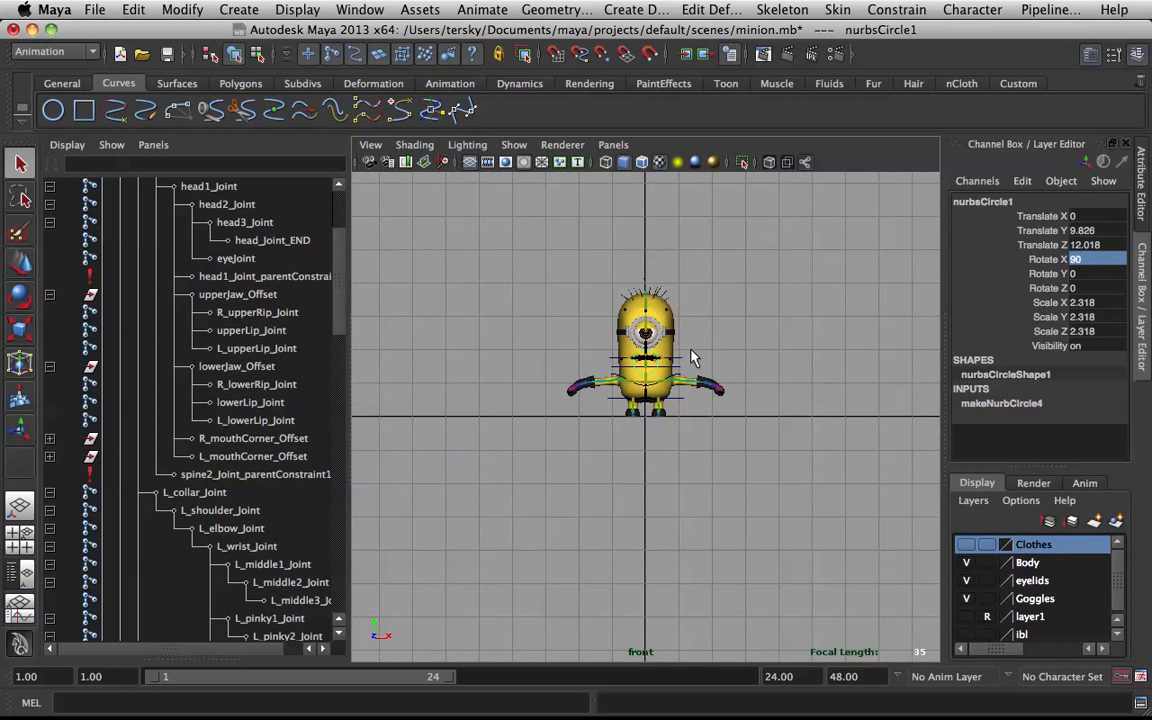
{"action": "scroll", "coordinate": [690, 352], "scroll_direction": "up", "scroll_amount": 6}
{"action": "scroll", "coordinate": [697, 338], "scroll_direction": "down", "scroll_amount": 2}
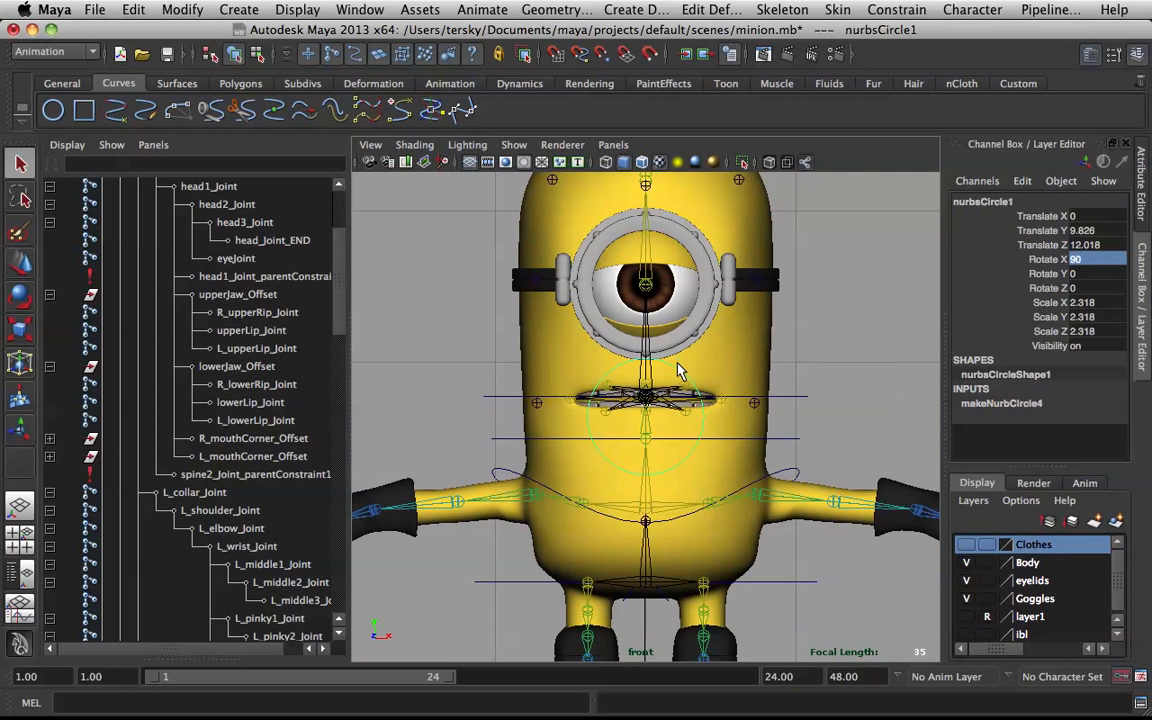
{"action": "left_click", "coordinate": [739, 163]}
{"action": "right_click_drag", "start_coordinate": [695, 382], "coordinate": [598, 376]}
{"action": "left_click_drag", "start_coordinate": [617, 328], "coordinate": [655, 345]}
{"action": "key", "text": "w"}
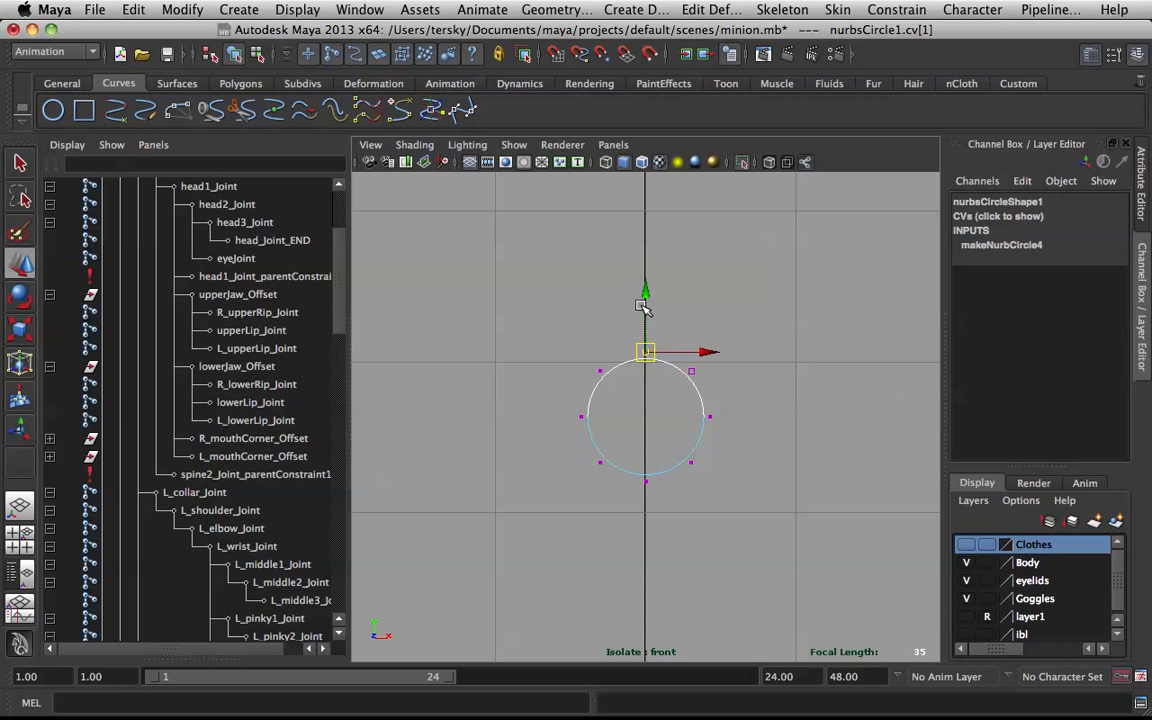
{"action": "key", "text": "b"}
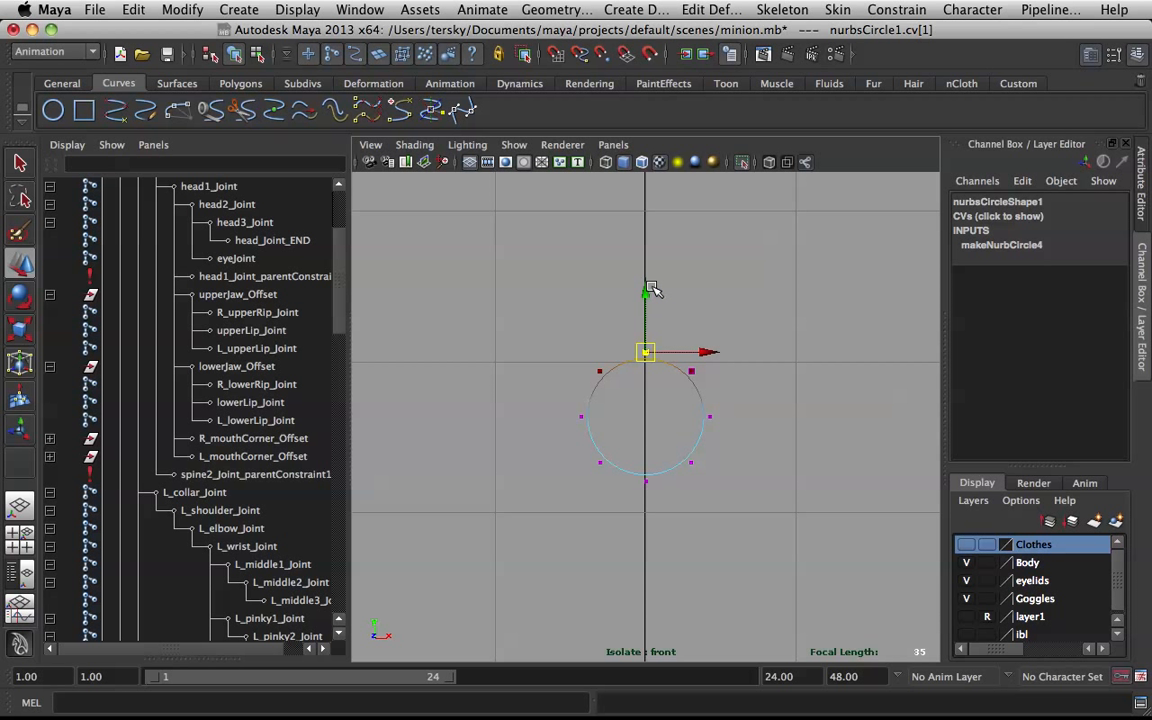
{"action": "left_click_drag", "start_coordinate": [655, 288], "coordinate": [639, 380]}
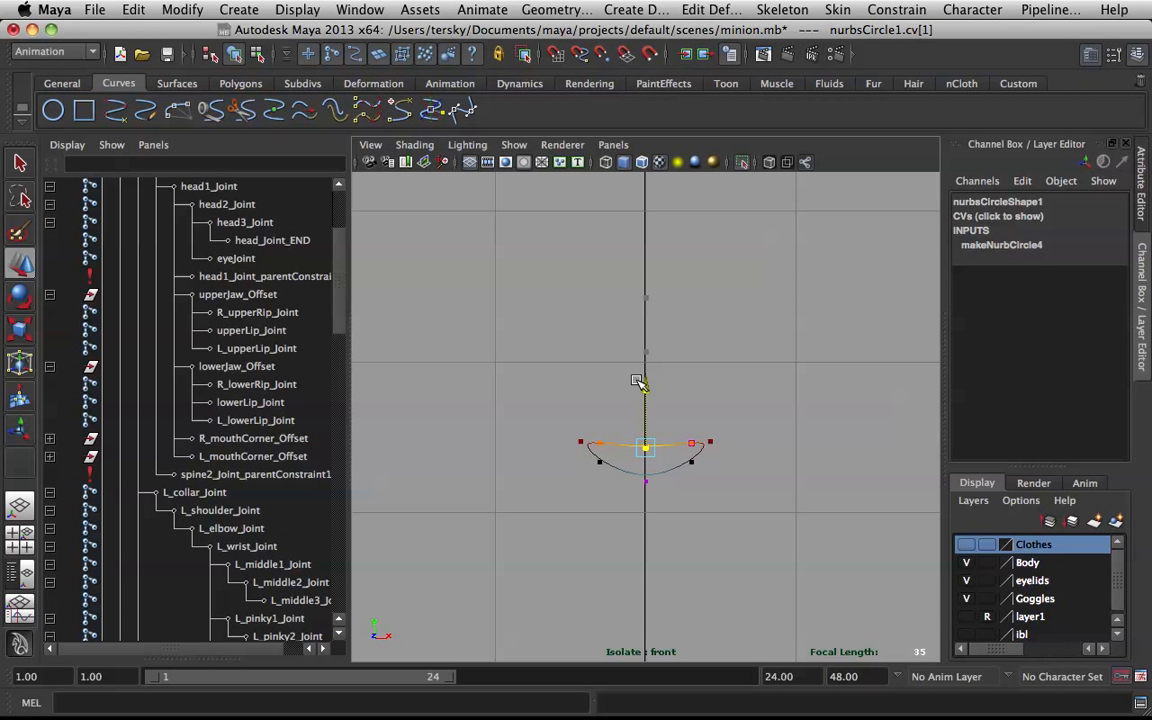
{"action": "left_click", "coordinate": [694, 350]}
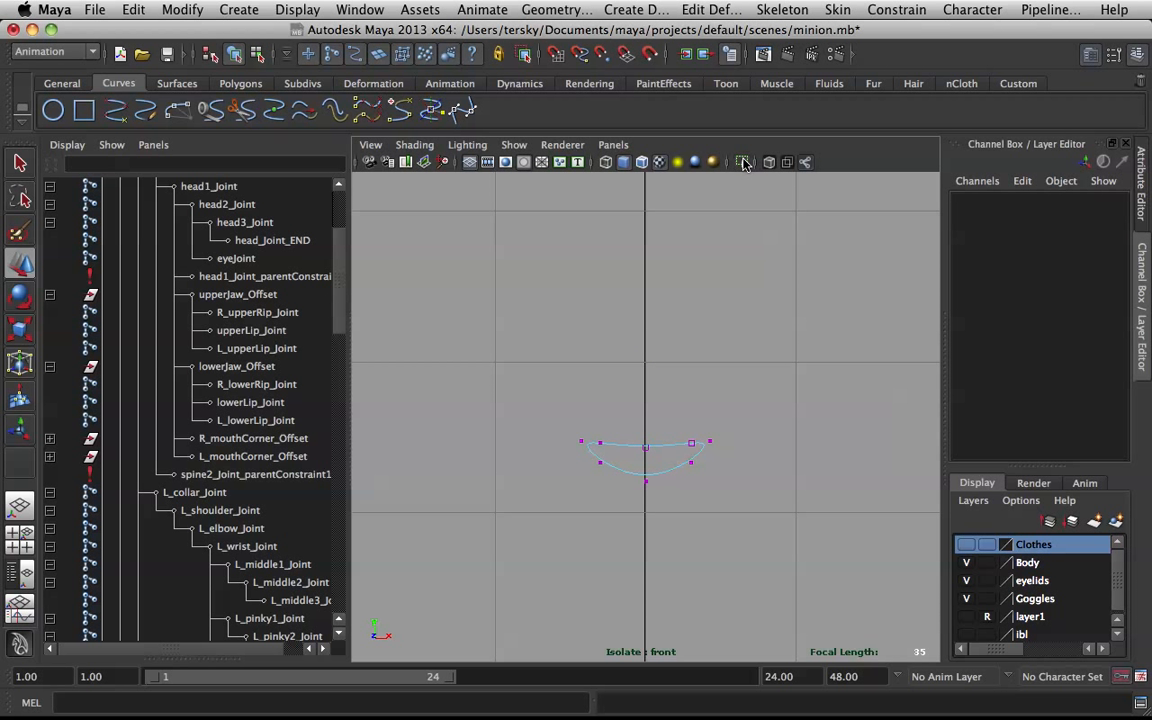
Exit isolation, return the smile curve to object mode and raise it to about Translate Y 10.651, below the mouth.
{"action": "left_click", "coordinate": [744, 163]}
{"action": "key", "text": "q"}
{"action": "right_click_drag", "start_coordinate": [675, 472], "coordinate": [760, 482]}
{"action": "left_click", "coordinate": [687, 466]}
{"action": "key", "text": "w"}
{"action": "key", "text": "q"}
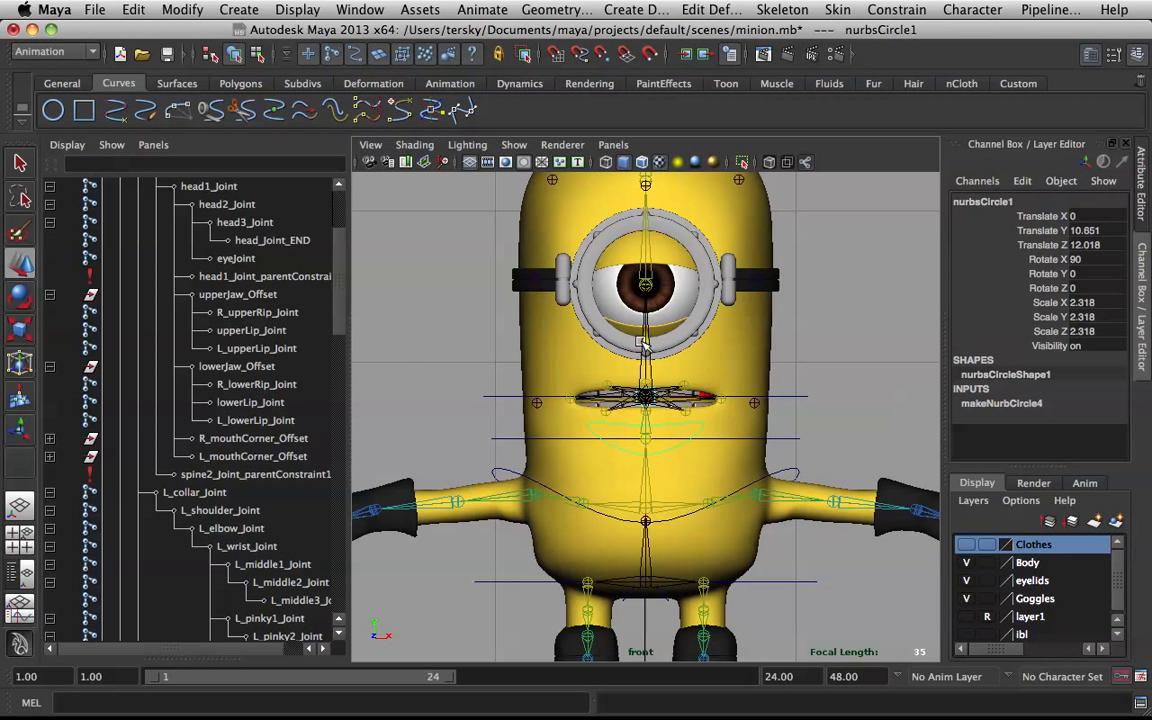
In the perspective view, move the smile curve back towards the mouth to about Y 10.779, Z 6.596.
{"action": "key", "text": "space"}
{"action": "left_click", "coordinate": [660, 404]}
{"action": "key", "text": "space"}
{"action": "left_click_drag", "start_coordinate": [632, 416], "coordinate": [657, 371]}
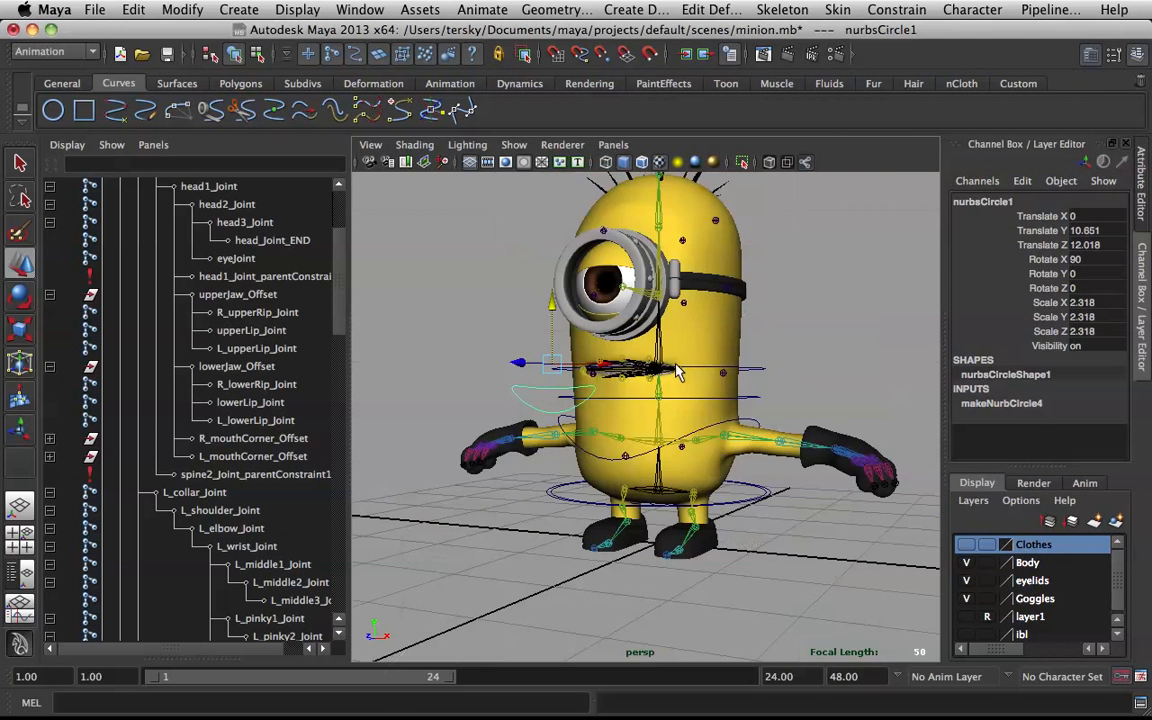
{"action": "scroll", "coordinate": [503, 317], "scroll_direction": "up", "scroll_amount": 3}
{"action": "left_click_drag", "start_coordinate": [490, 277], "coordinate": [610, 370]}
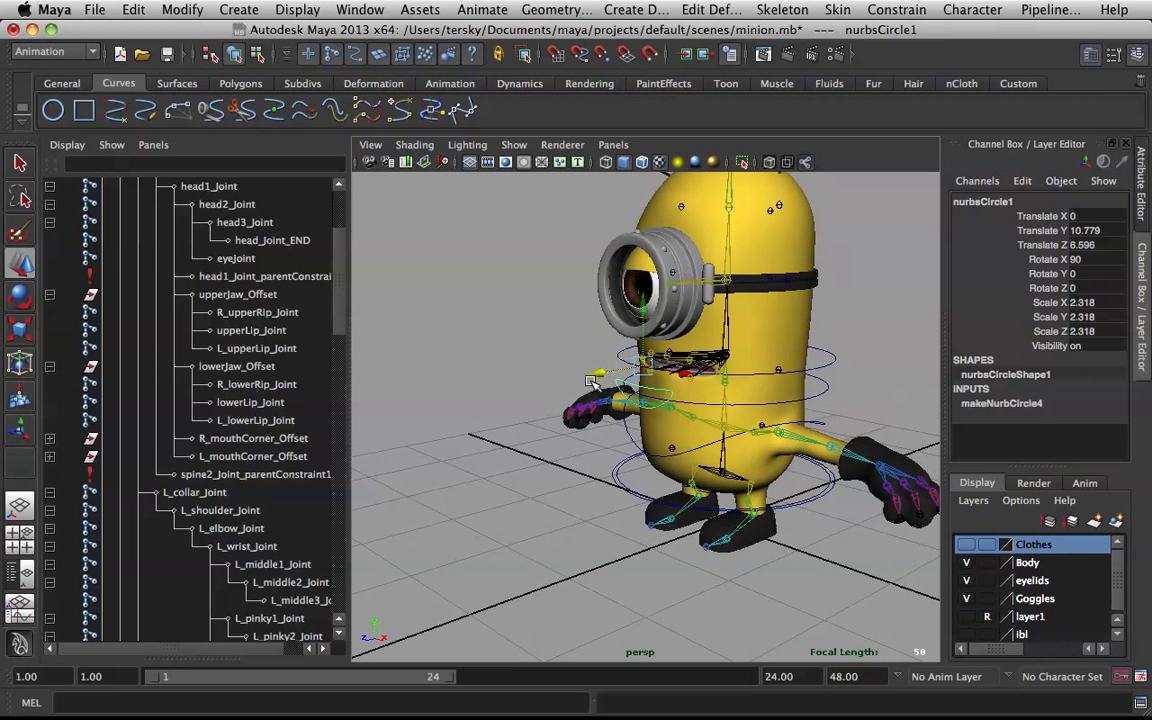
Adjust the smile curve's end control vertices with soft selection to bend it around the face, undoing the last change.
{"action": "scroll", "coordinate": [590, 362], "scroll_direction": "up", "scroll_amount": 5}
{"action": "right_click_drag", "start_coordinate": [547, 287], "coordinate": [442, 283]}
{"action": "left_click_drag", "start_coordinate": [480, 270], "coordinate": [512, 283]}
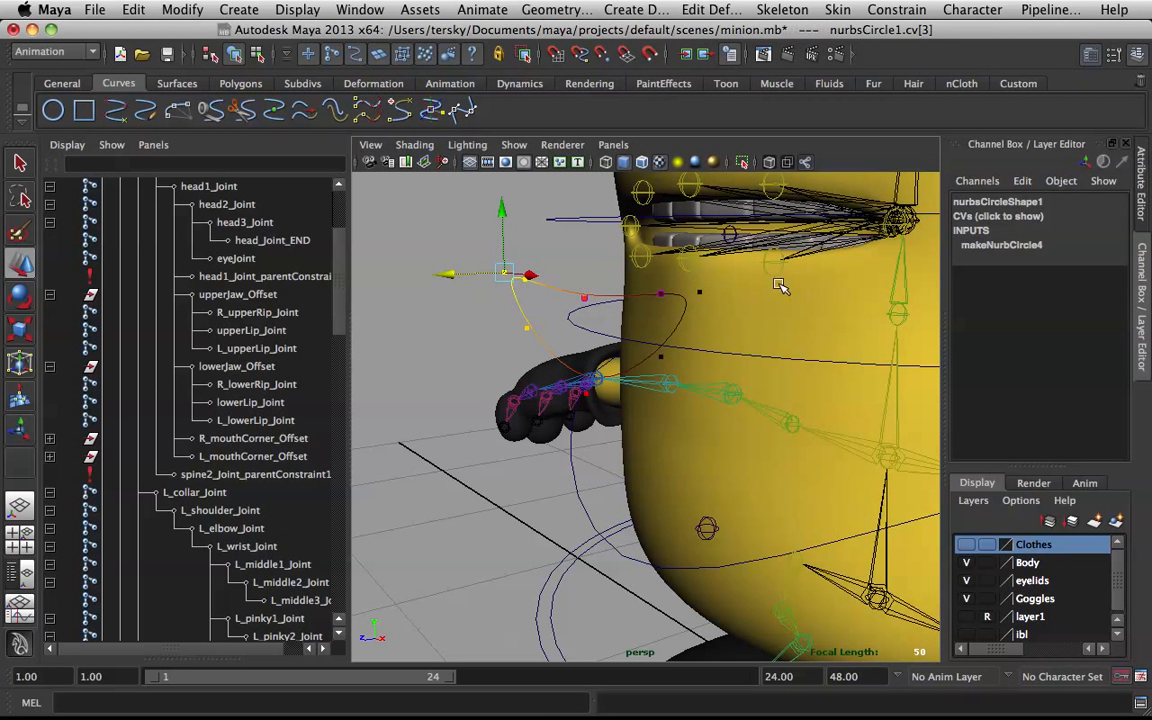
{"action": "key", "text": "shift+period"}
{"action": "left_click_drag", "start_coordinate": [717, 290], "coordinate": [626, 296], "text": "alt"}
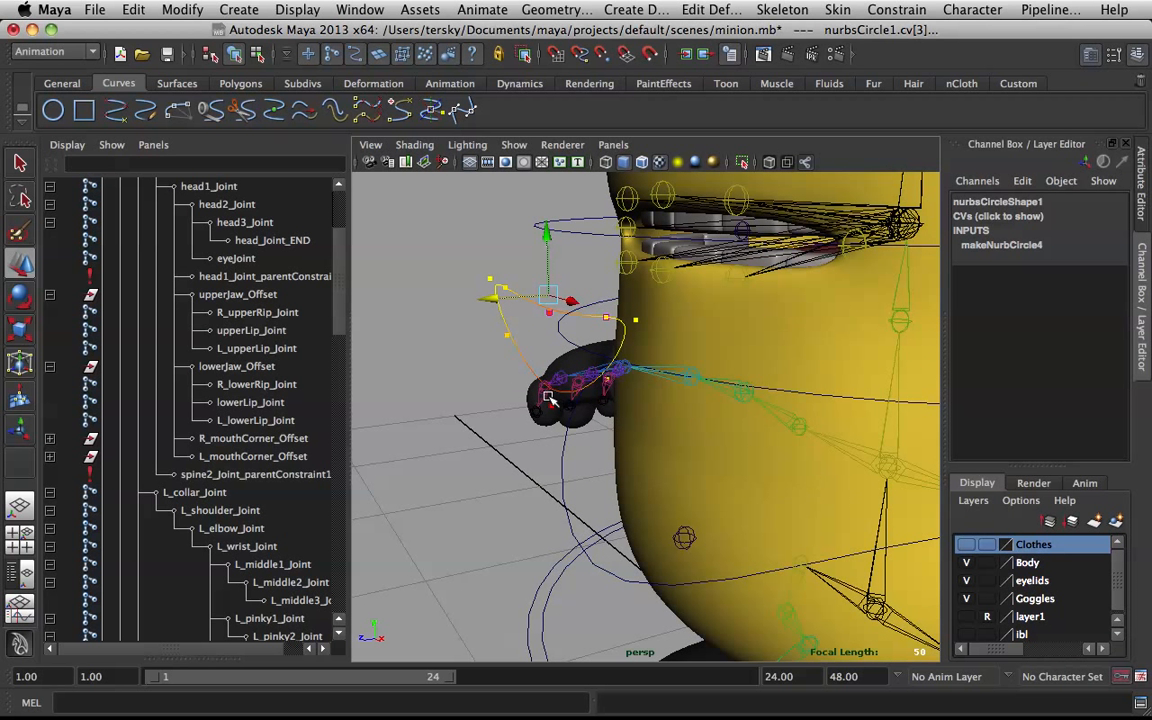
{"action": "key", "text": "shift+period"}
{"action": "left_click_drag", "start_coordinate": [481, 358], "coordinate": [875, 265]}
{"action": "left_click", "coordinate": [875, 265]}
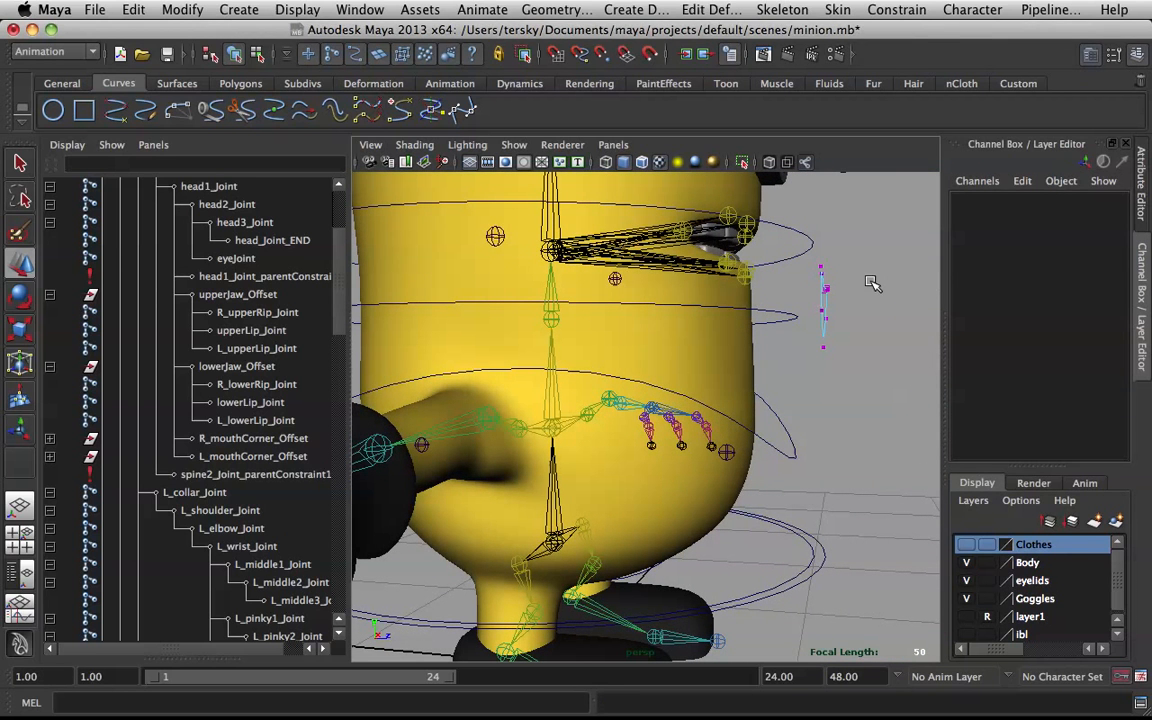
{"action": "key", "text": "ctrl+z"}
{"action": "key", "text": "q"}
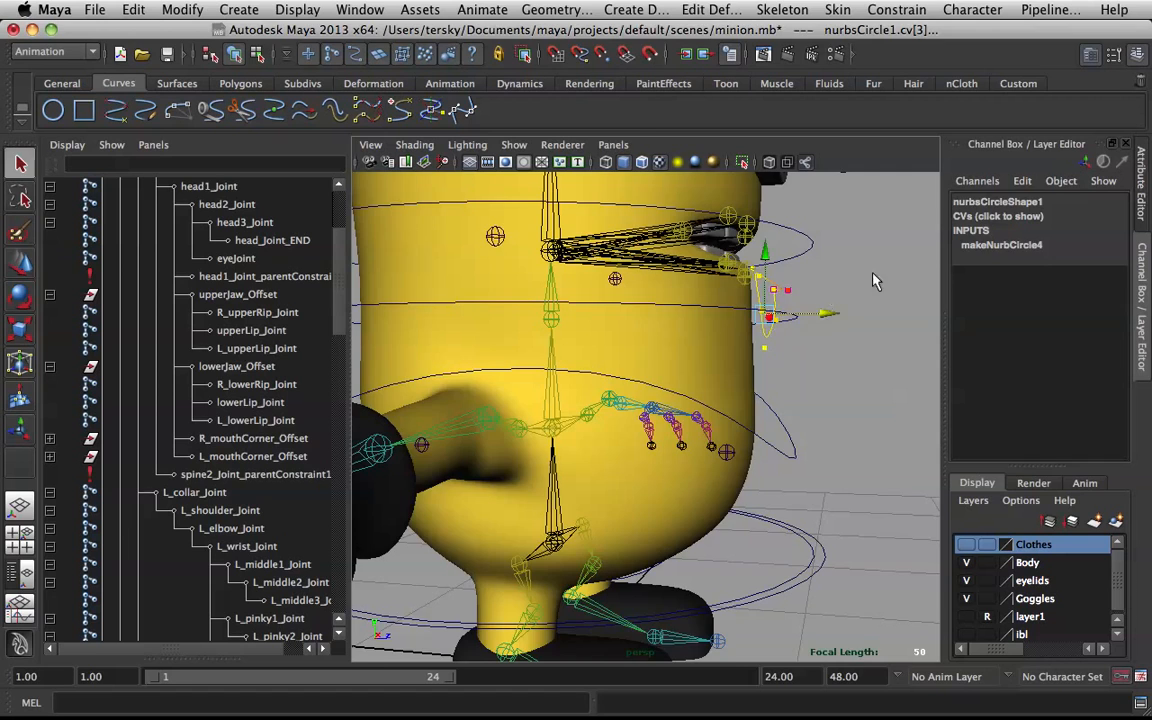
Return the smile curve to object mode and snap its pivot to the jaw joint behind the mouth.
{"action": "left_click", "coordinate": [789, 219]}
{"action": "left_click_drag", "start_coordinate": [789, 219], "coordinate": [578, 280], "text": "alt"}
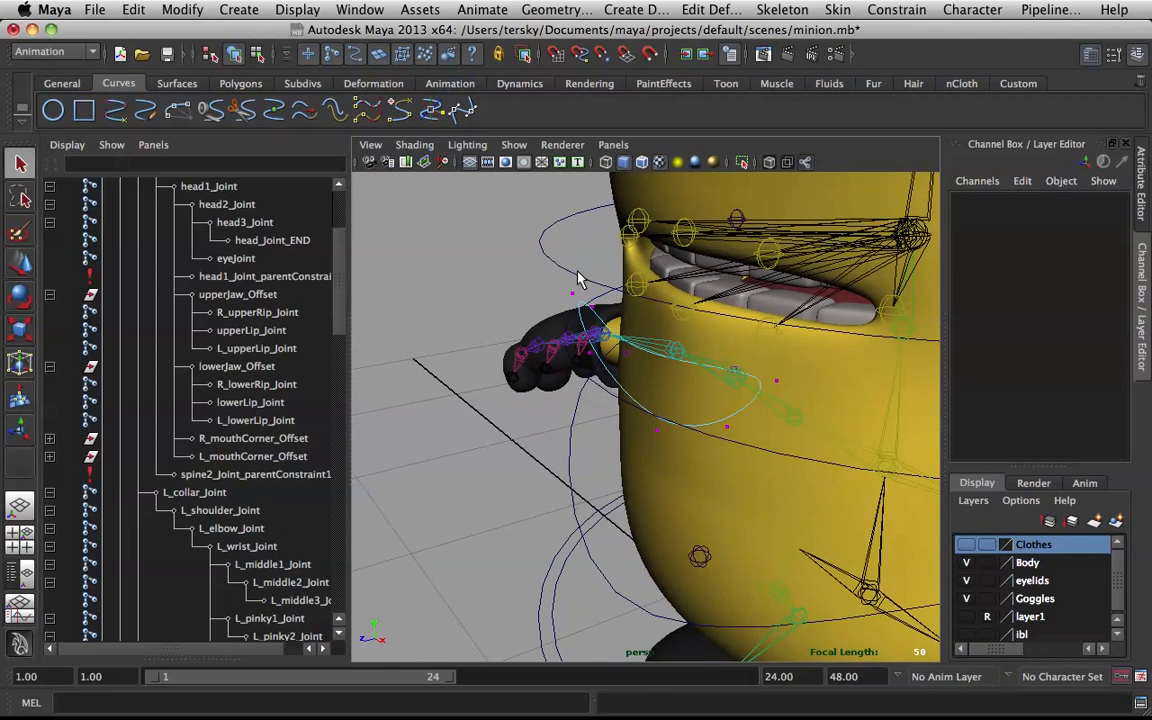
{"action": "right_click_drag", "start_coordinate": [600, 317], "coordinate": [626, 292]}
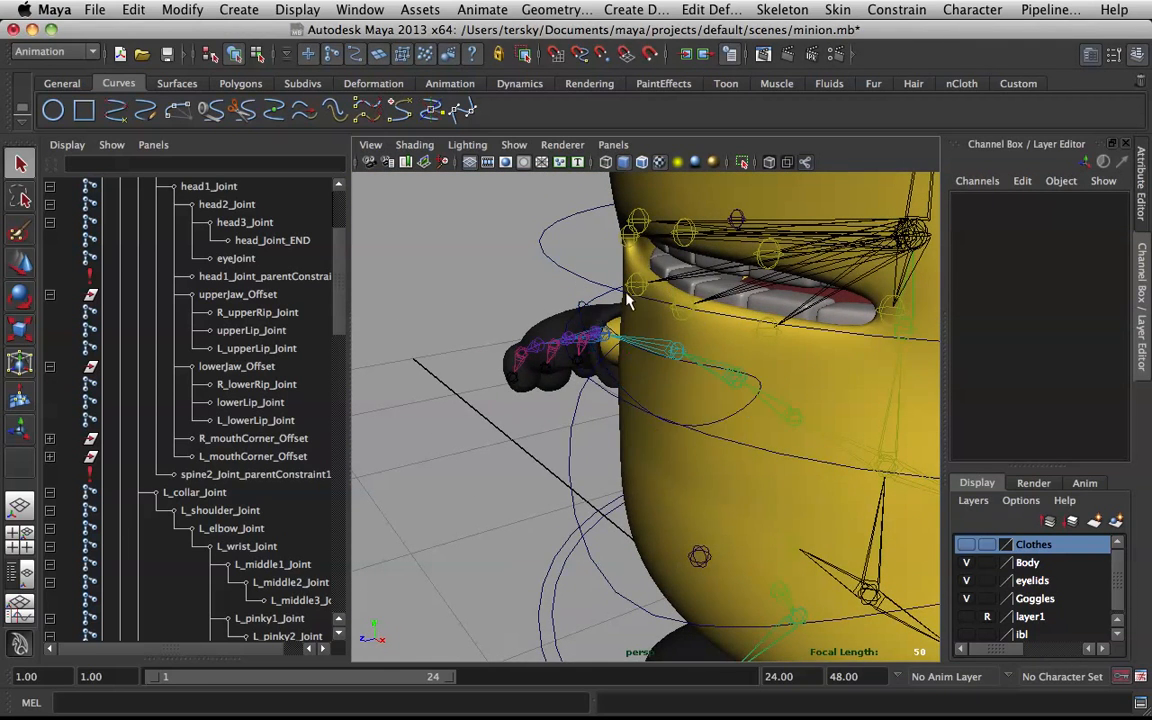
{"action": "left_click", "coordinate": [603, 324]}
{"action": "left_click_drag", "start_coordinate": [603, 324], "coordinate": [598, 245], "text": "alt"}
{"action": "key", "text": "w"}
{"action": "key", "text": "d"}
{"action": "key", "text": "v"}
{"action": "left_click_drag", "start_coordinate": [502, 215], "coordinate": [750, 228]}
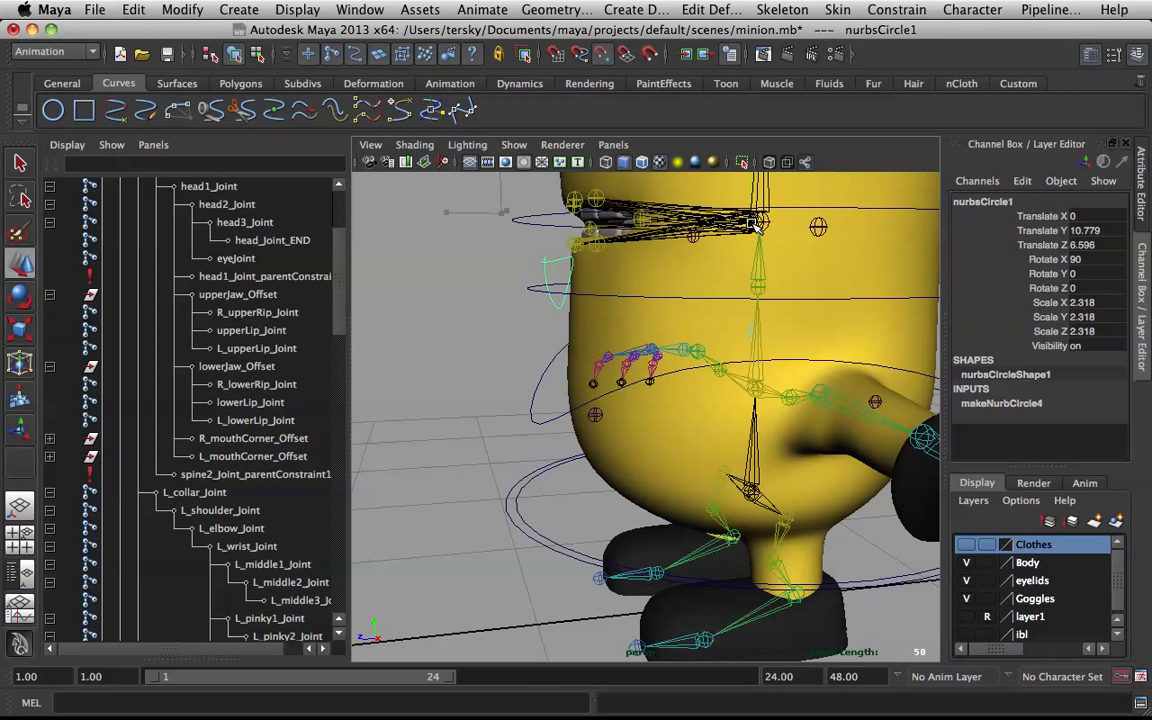
Try rotating the smile curve about its jaw-joint pivot, and undo the rotation.
{"action": "mouse_move", "coordinate": [662, 226]}
{"action": "left_mouse_down", "text": "alt"}
{"action": "mouse_move", "coordinate": [610, 230]}
{"action": "mouse_move", "coordinate": [650, 244]}
{"action": "left_mouse_up", "text": "alt"}
{"action": "key", "text": "e"}
{"action": "left_click_drag", "start_coordinate": [690, 204], "coordinate": [586, 219]}
{"action": "key", "text": "z"}
Rename the smile curve in the scene hierarchy as lowerJaw_CRTL.
{"action": "scroll", "coordinate": [333, 422], "scroll_direction": "down", "scroll_amount": 3}
{"action": "scroll", "coordinate": [333, 422], "scroll_direction": "down", "scroll_amount": 15}
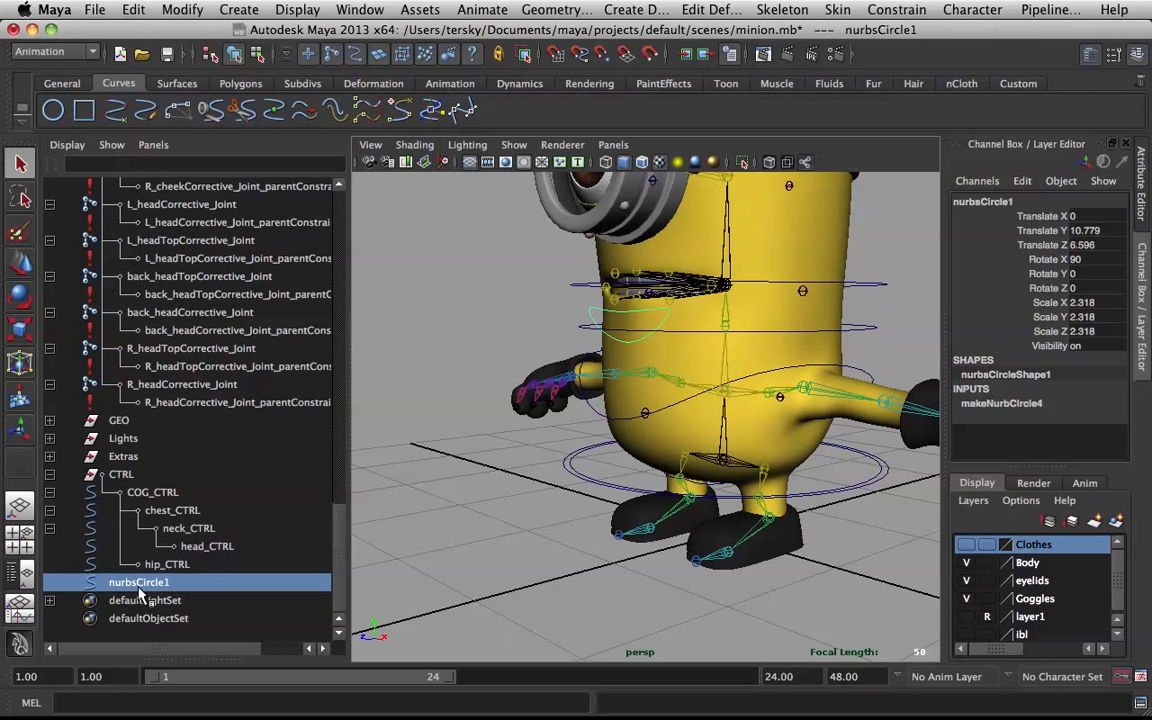
{"action": "double_click", "coordinate": [139, 585]}
{"action": "type", "text": "L"}
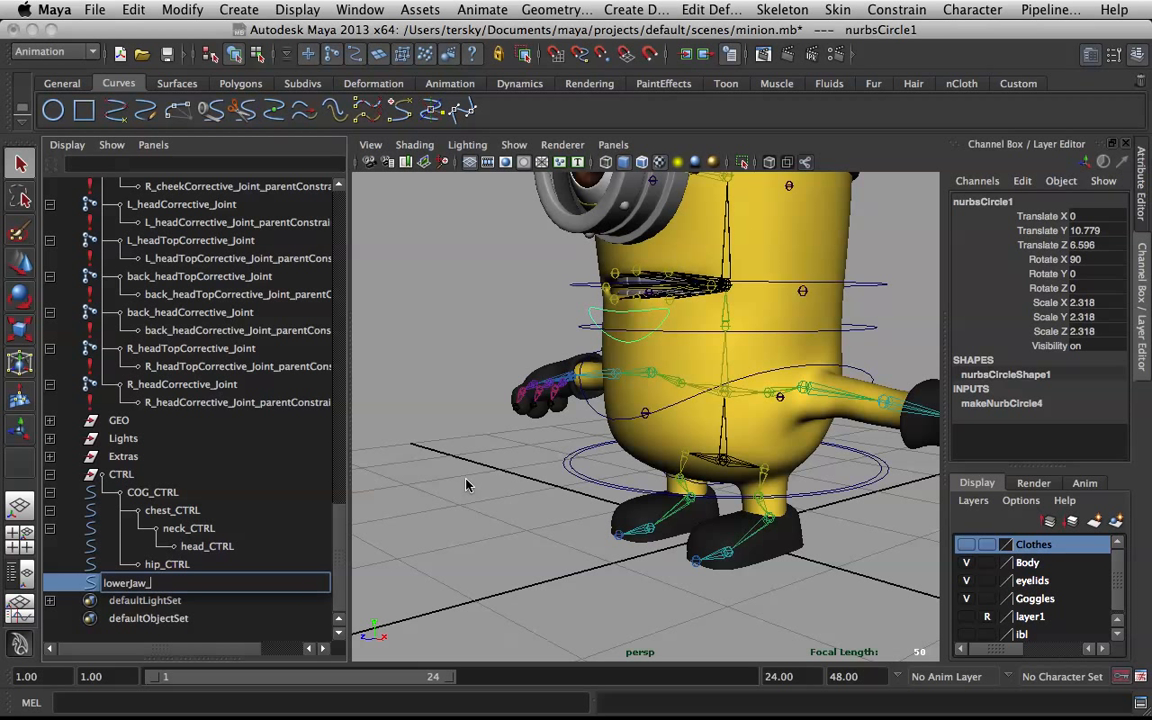
{"action": "type", "text": "owerJaw_CRTL"}
{"action": "key", "text": "Return"}
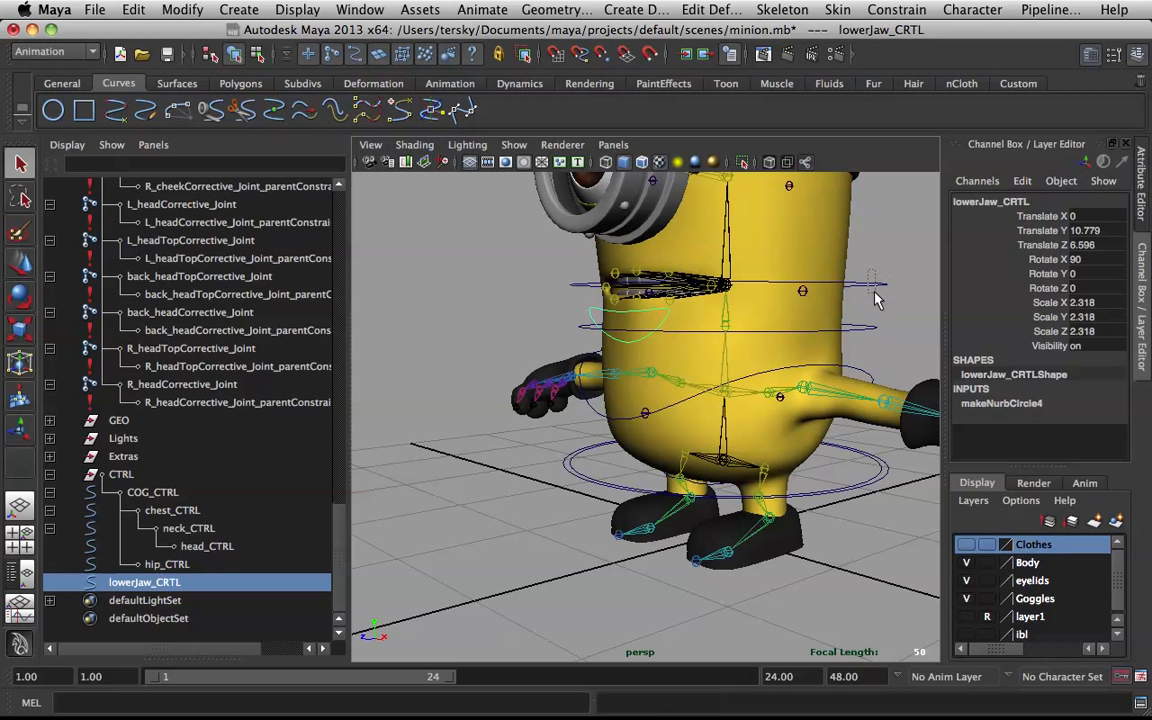
Parent lowerJaw_CRTL under head_CTRL and freeze its transformations.
{"action": "left_click", "coordinate": [790, 280], "text": "shift"}
{"action": "key", "text": "p"}
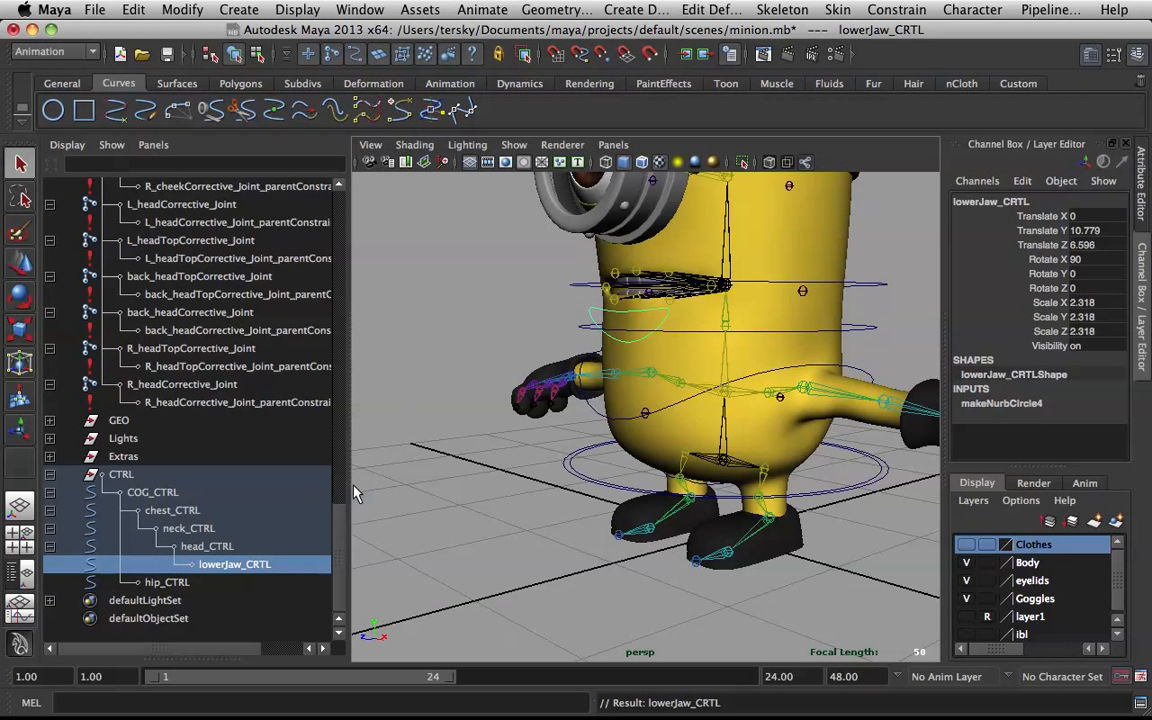
{"action": "left_click", "coordinate": [540, 345]}
{"action": "left_click", "coordinate": [604, 318]}
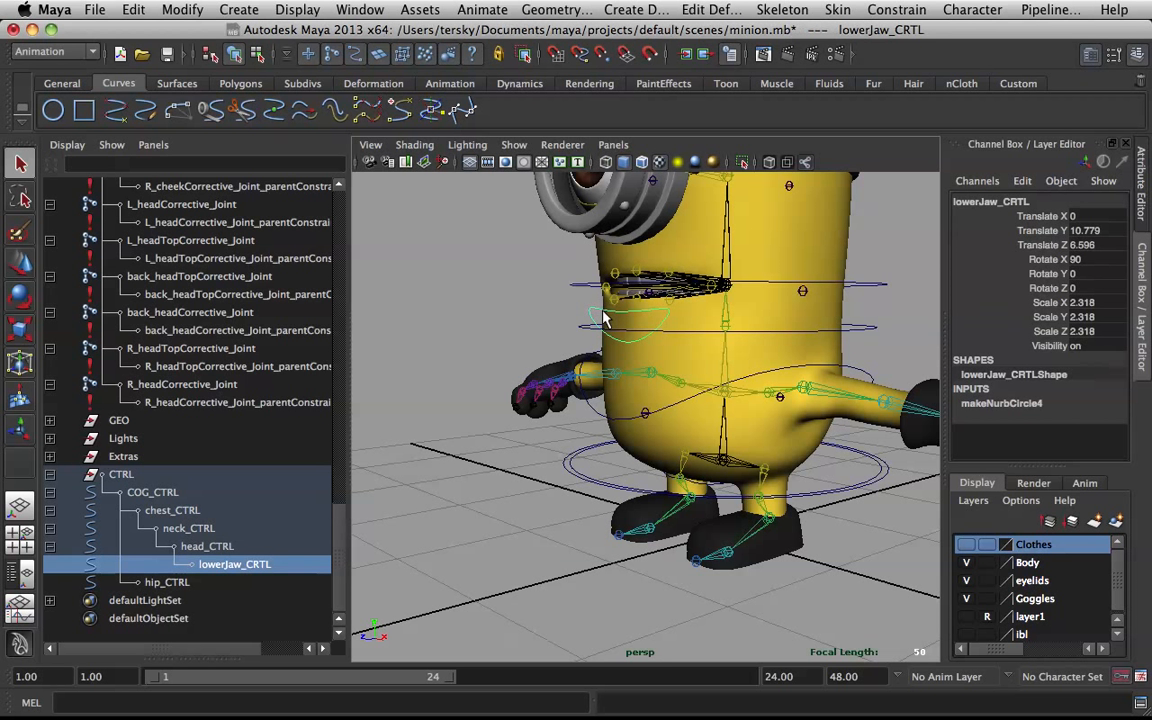
{"action": "left_click", "coordinate": [207, 8]}
{"action": "left_click", "coordinate": [245, 71]}
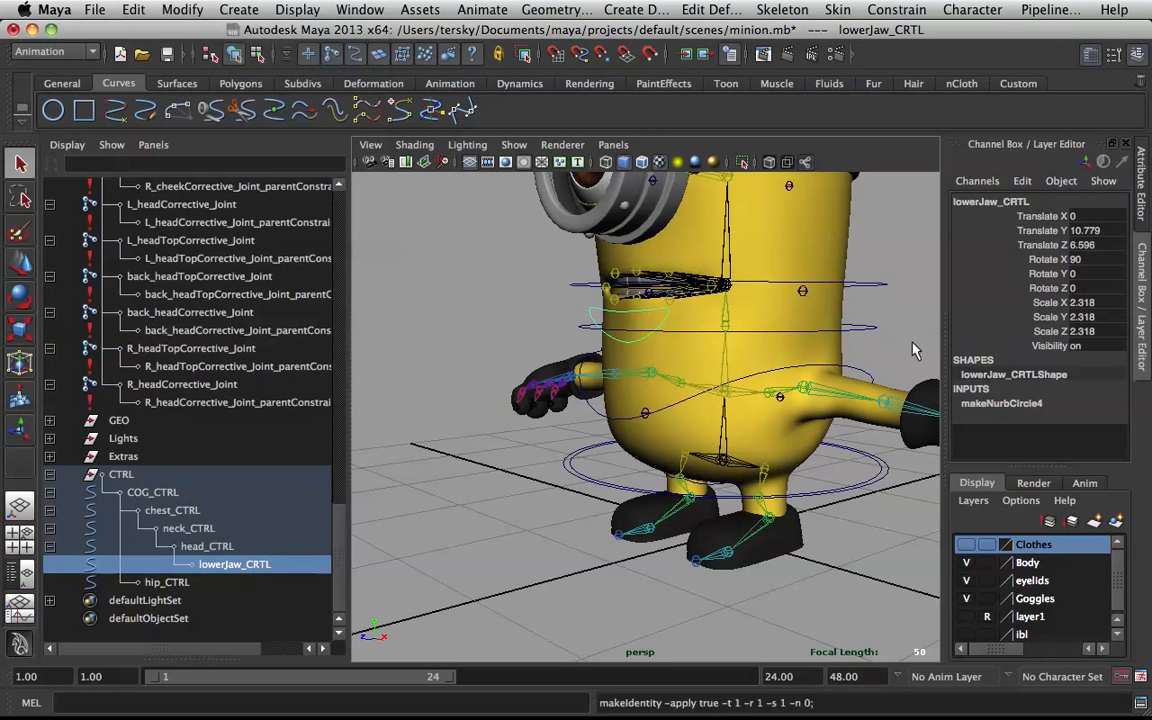
Duplicate lowerJaw_CRTL and flip the copy vertically by scaling so it arches above the mouth.
{"action": "key", "text": "ctrl+d"}
{"action": "key", "text": "w"}
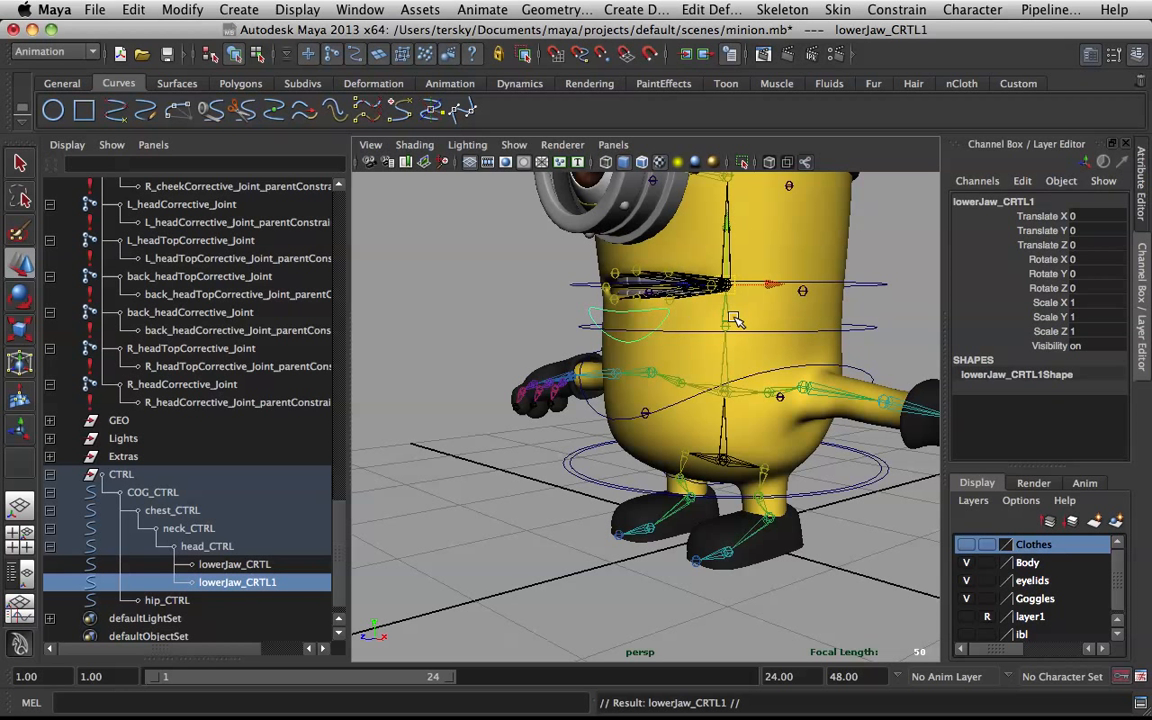
{"action": "key", "text": "e"}
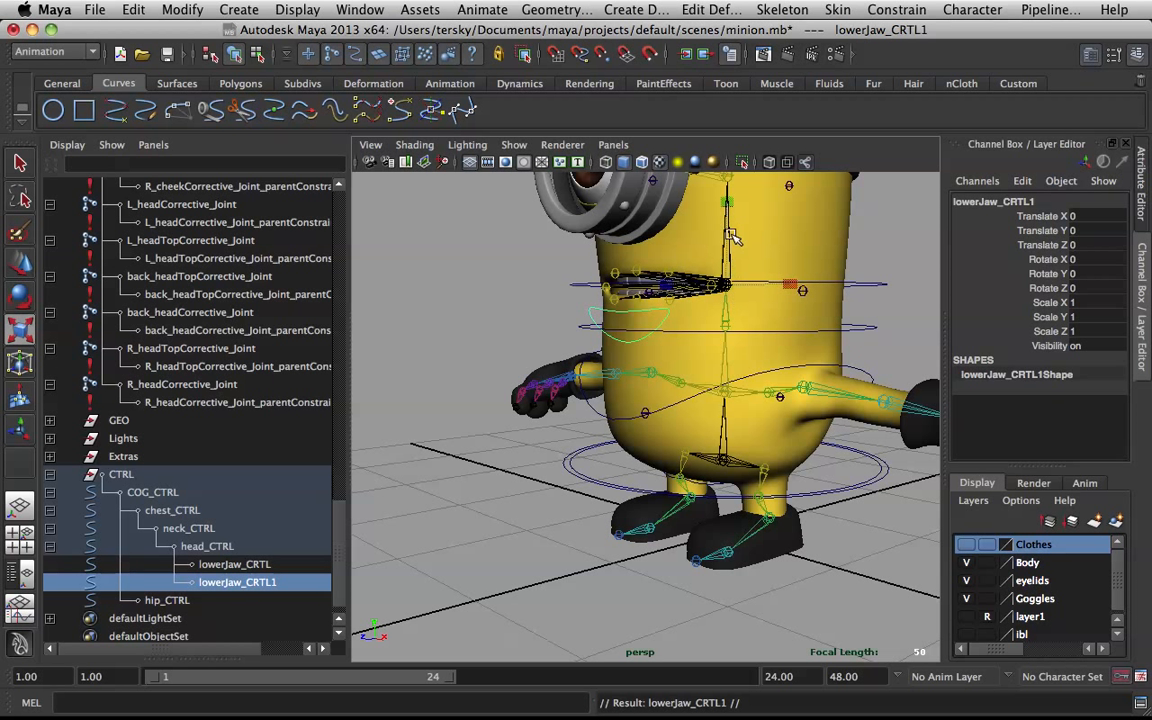
{"action": "left_click_drag", "start_coordinate": [728, 213], "coordinate": [732, 333]}
{"action": "left_click_drag", "start_coordinate": [625, 301], "coordinate": [705, 303], "text": "alt"}
{"action": "left_click_drag", "start_coordinate": [790, 286], "coordinate": [779, 285]}
Freeze the transformations of the flipped jaw control copy.
{"action": "key", "text": "q"}
{"action": "left_click", "coordinate": [190, 12]}
{"action": "left_click", "coordinate": [244, 72]}
Move the control vertices of the flipped jaw curve lowerJaw_CRTL1 forward, away from the minion's face.
{"action": "left_click_drag", "start_coordinate": [520, 200], "coordinate": [609, 228], "text": "alt"}
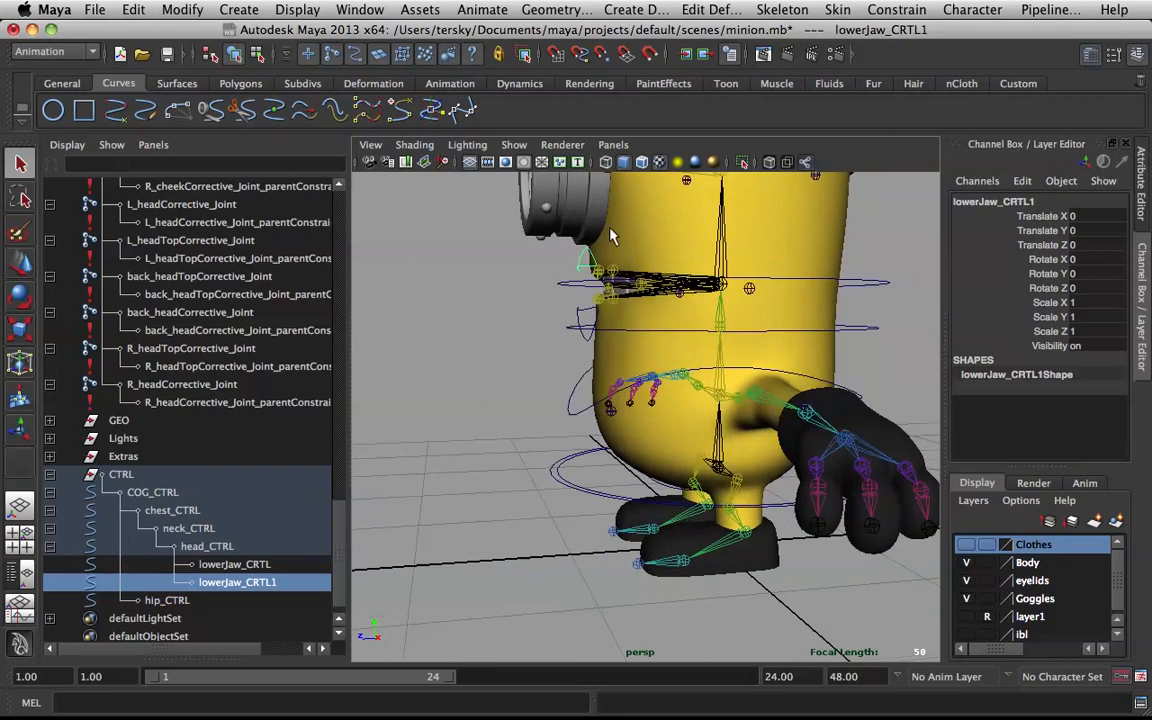
{"action": "right_click_drag", "start_coordinate": [609, 228], "coordinate": [694, 242], "text": "alt"}
{"action": "middle_click_drag", "start_coordinate": [604, 222], "coordinate": [614, 308], "text": "alt"}
{"action": "left_click_drag", "start_coordinate": [614, 308], "coordinate": [585, 275], "text": "alt"}
{"action": "key", "text": "w"}
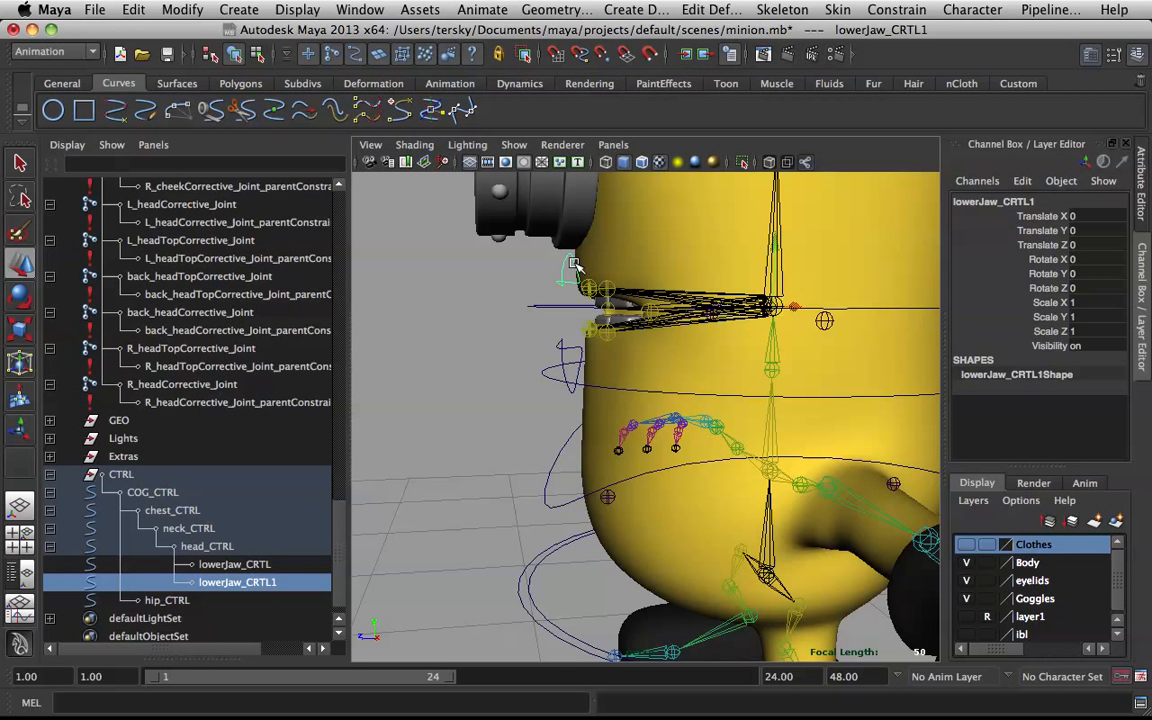
{"action": "right_click", "coordinate": [575, 265]}
{"action": "right_click_drag", "start_coordinate": [575, 265], "coordinate": [480, 263]}
{"action": "left_click_drag", "start_coordinate": [655, 260], "coordinate": [562, 291], "text": "alt"}
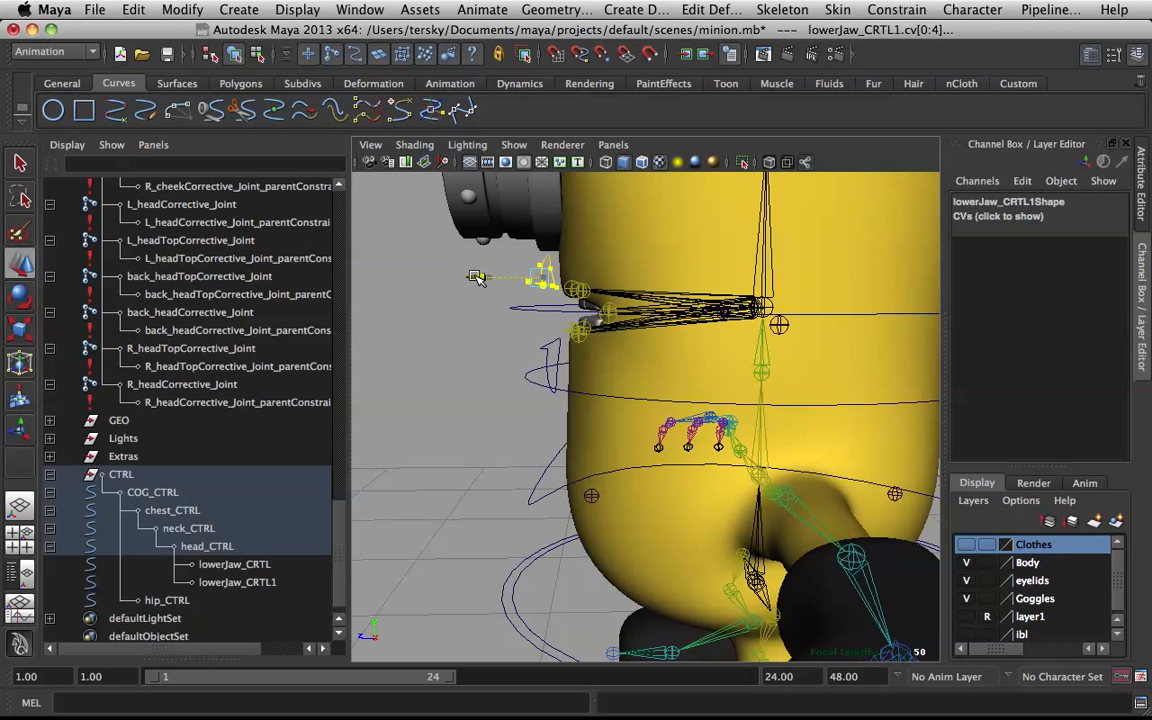
{"action": "left_click_drag", "start_coordinate": [466, 277], "coordinate": [455, 279]}
{"action": "left_click", "coordinate": [424, 309]}
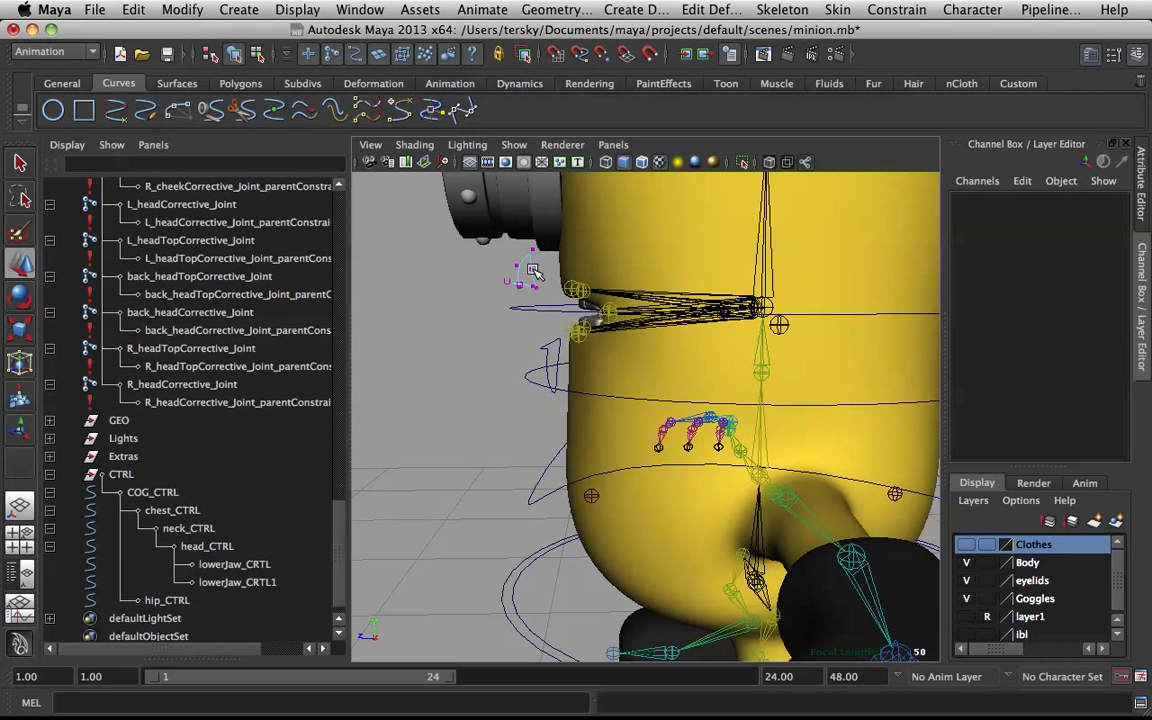
Pull the topmost control vertex of the flipped jaw curve slightly forward to adjust its curvature.
{"action": "left_click", "coordinate": [532, 249]}
{"action": "left_click_drag", "start_coordinate": [477, 254], "coordinate": [422, 236]}
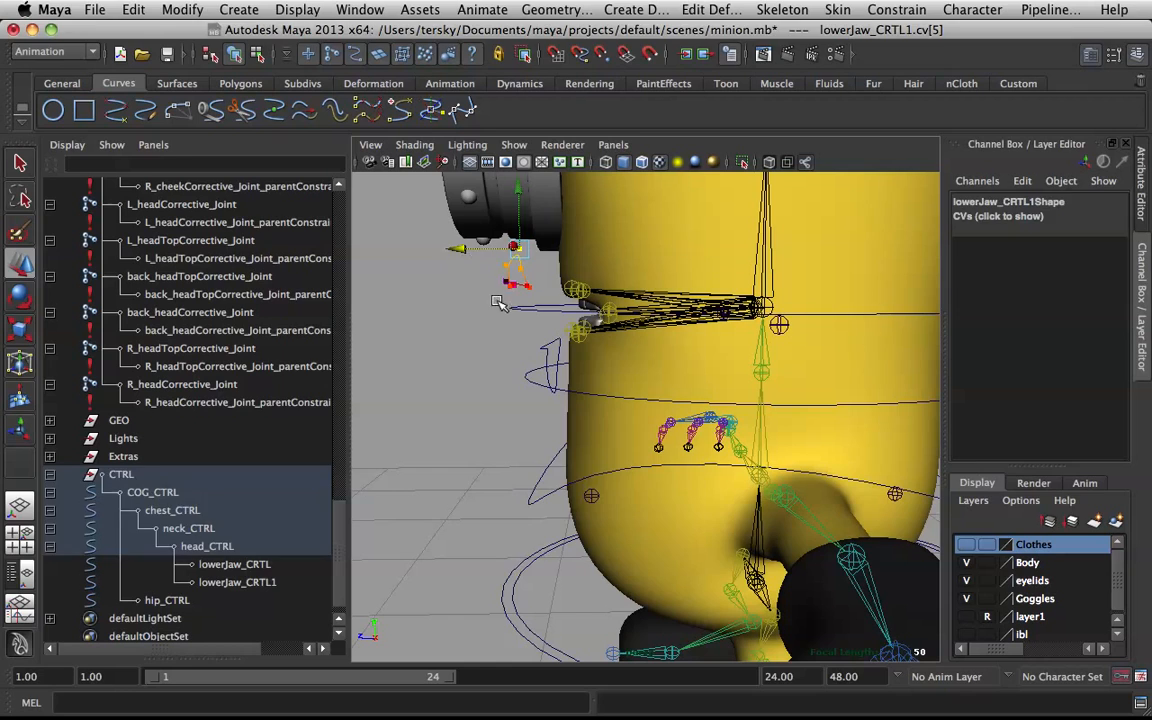
{"action": "left_click", "coordinate": [498, 304]}
Test-rotate lowerJaw_CRTL1 about its jaw pivot and undo the rotation.
{"action": "mouse_move", "coordinate": [496, 228]}
{"action": "left_mouse_down", "text": "alt"}
{"action": "mouse_move", "coordinate": [587, 253]}
{"action": "mouse_move", "coordinate": [811, 202]}
{"action": "mouse_move", "coordinate": [480, 232]}
{"action": "left_mouse_up", "text": "alt"}
{"action": "left_click", "coordinate": [237, 582]}
{"action": "key", "text": "e"}
{"action": "left_click_drag", "start_coordinate": [706, 237], "coordinate": [732, 191]}
{"action": "key", "text": "ctrl+z"}
{"action": "left_click_drag", "start_coordinate": [611, 237], "coordinate": [753, 298], "text": "alt"}
{"action": "key", "text": "ctrl+z"}
{"action": "key", "text": "q"}
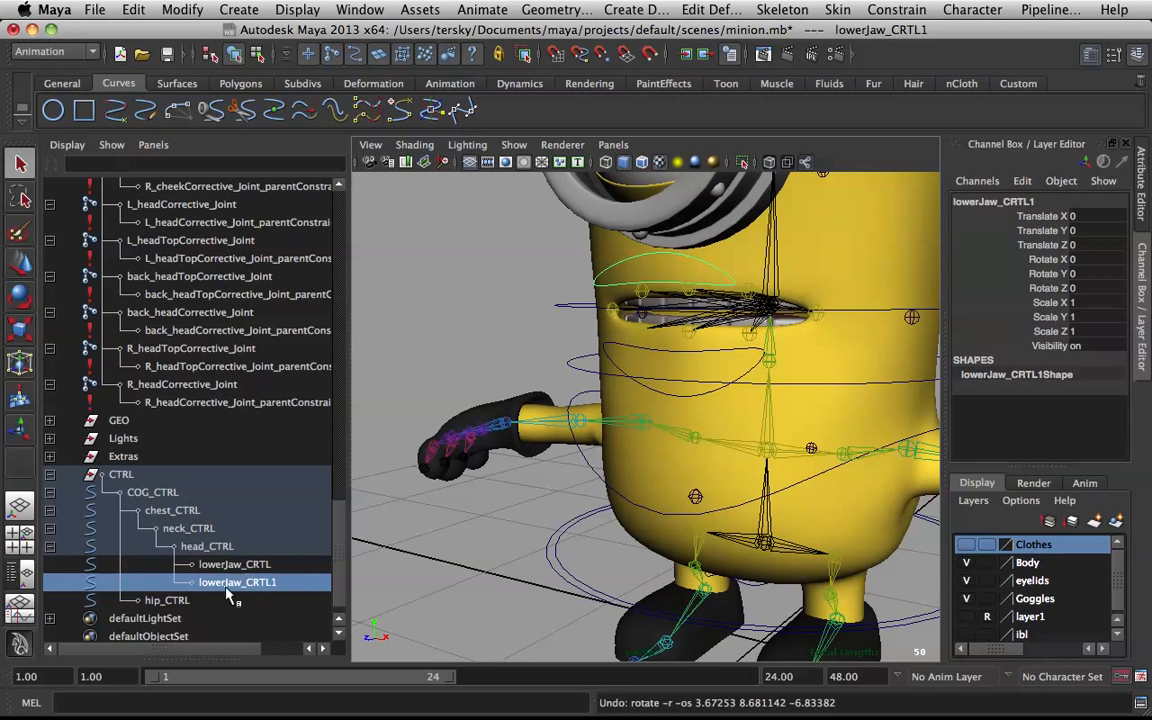
Collapse the L_collar_Joint, R_collar_Joint and R_hip_Joint branches in the scene hierarchy.
{"action": "scroll", "coordinate": [200, 400], "scroll_direction": "up", "scroll_amount": 15}
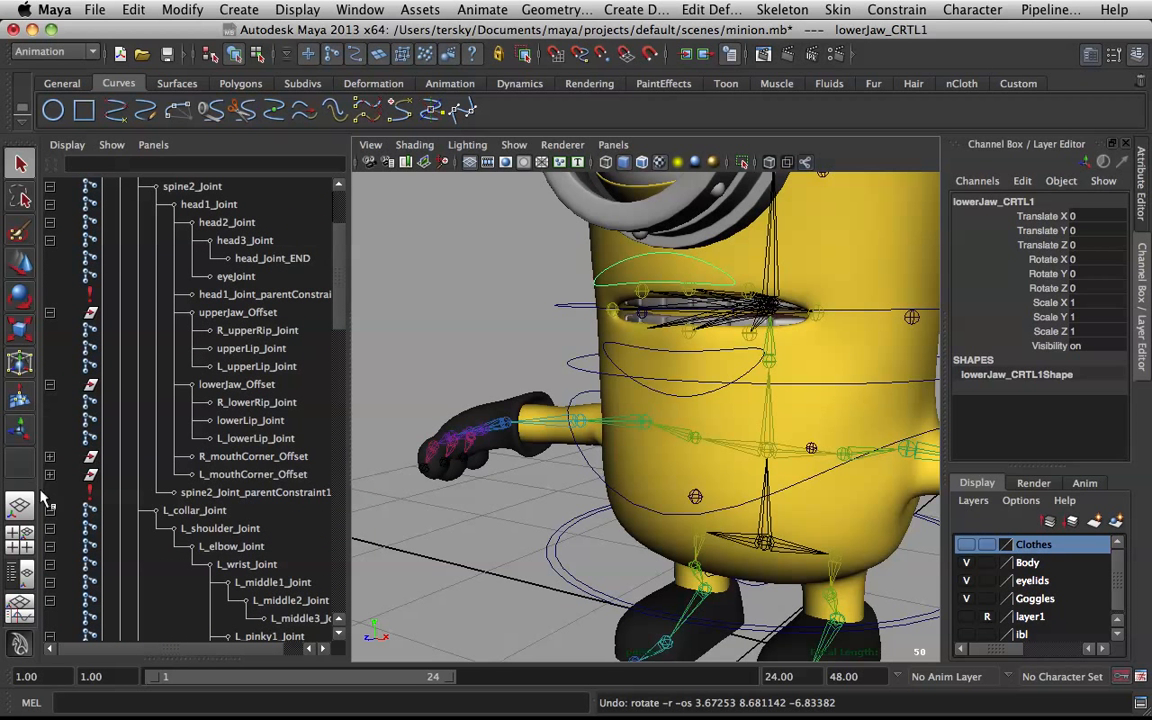
{"action": "left_click", "coordinate": [49, 510]}
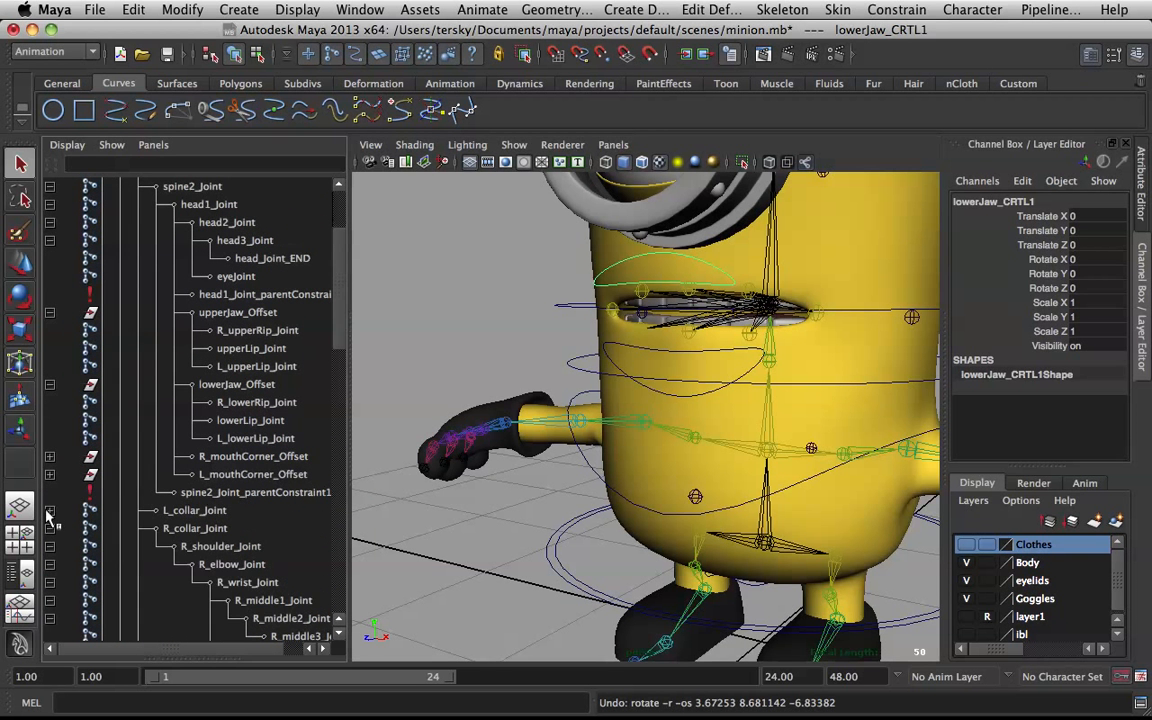
{"action": "left_click", "coordinate": [49, 528]}
{"action": "scroll", "coordinate": [60, 562], "scroll_direction": "down", "scroll_amount": 5}
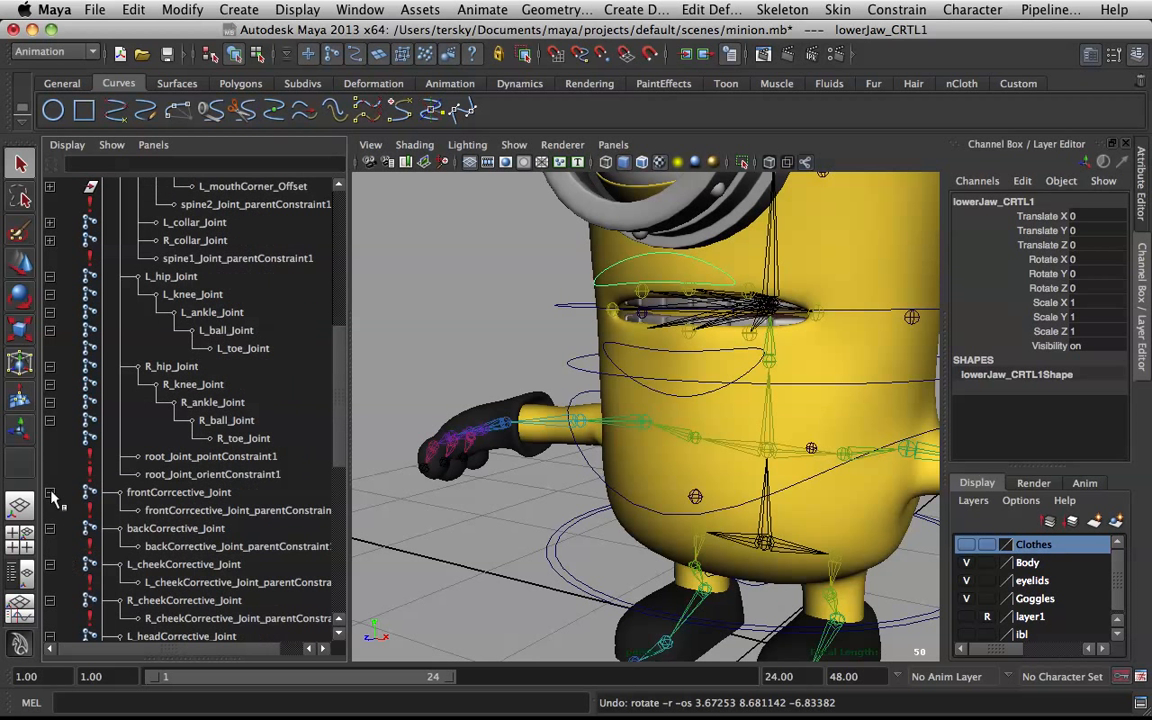
{"action": "left_click", "coordinate": [49, 366]}
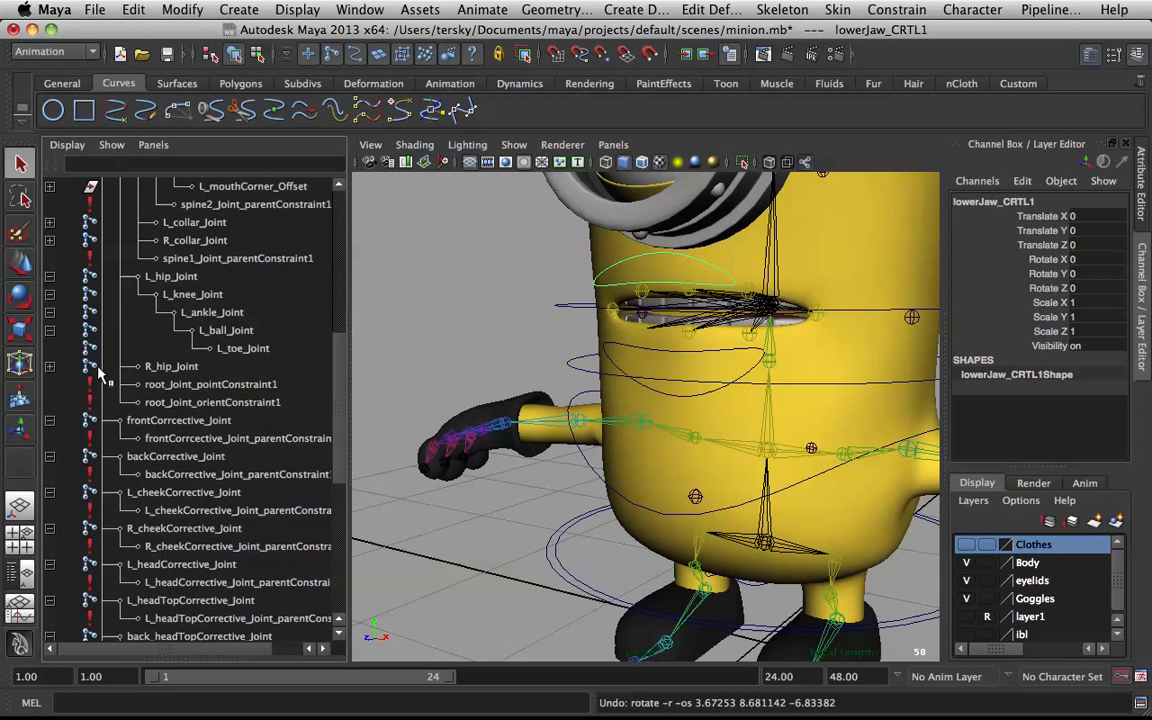
{"action": "scroll", "coordinate": [90, 356], "scroll_direction": "up", "scroll_amount": 8}
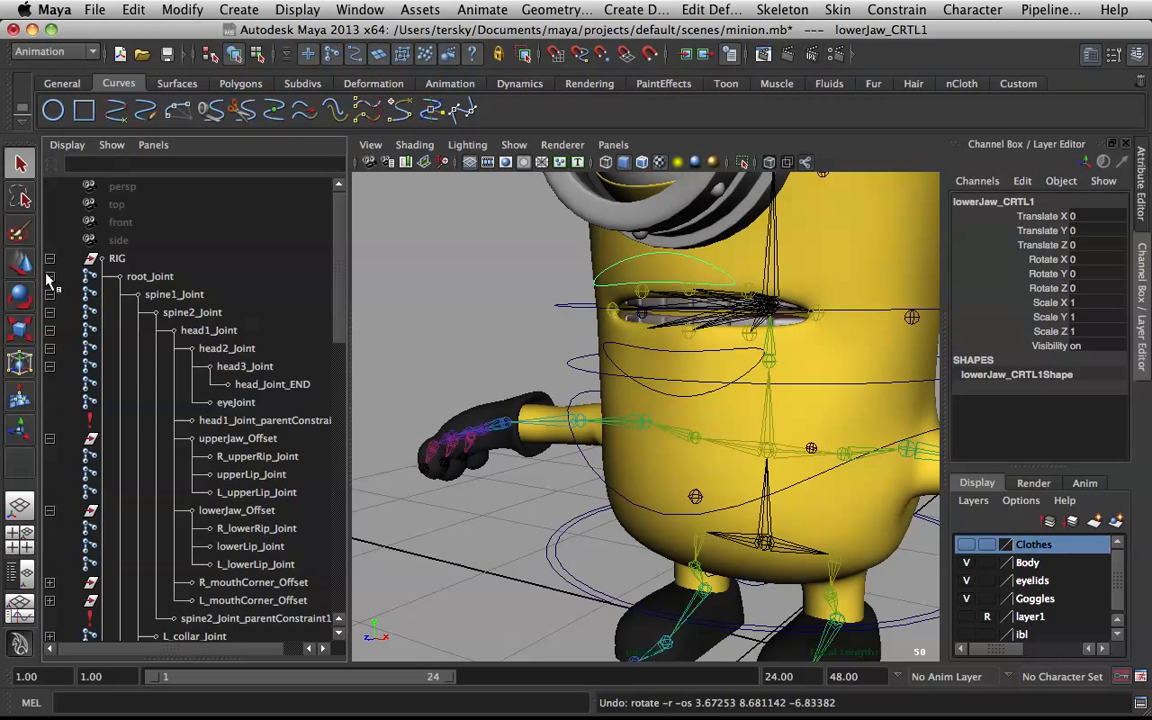
{"action": "scroll", "coordinate": [130, 360], "scroll_direction": "down", "scroll_amount": 10}
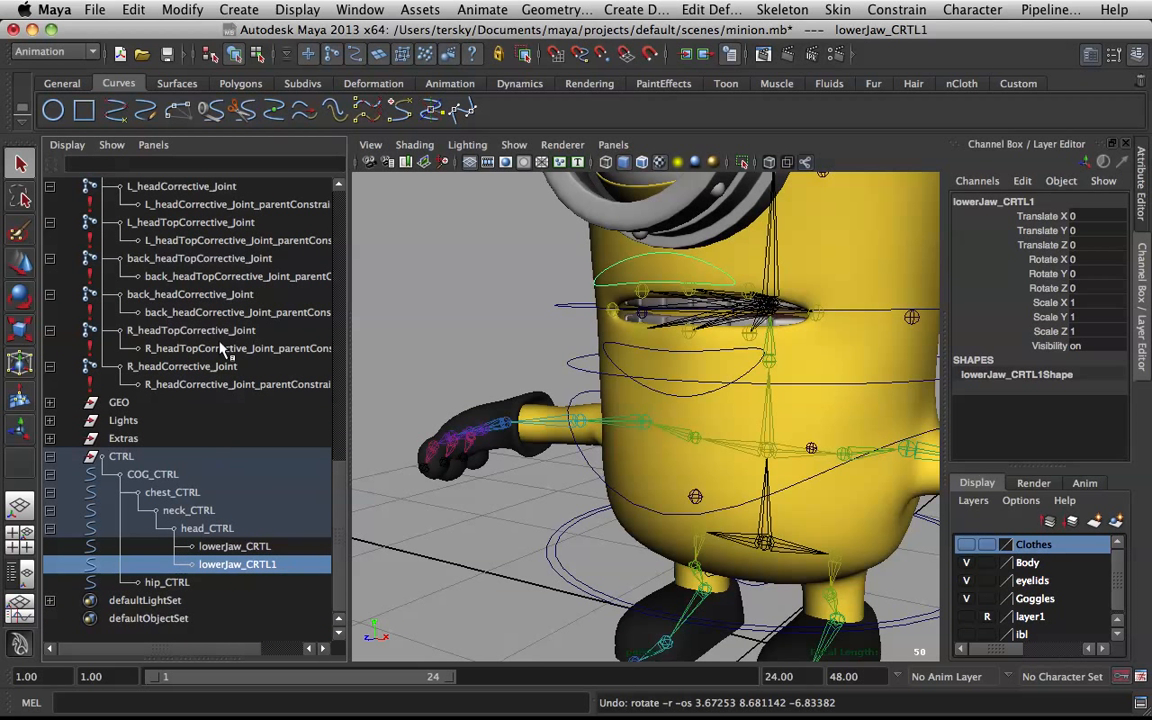
Rename lowerJaw_CRTL1 as upperJaw_CRTL in the scene hierarchy.
{"action": "double_click", "coordinate": [230, 566]}
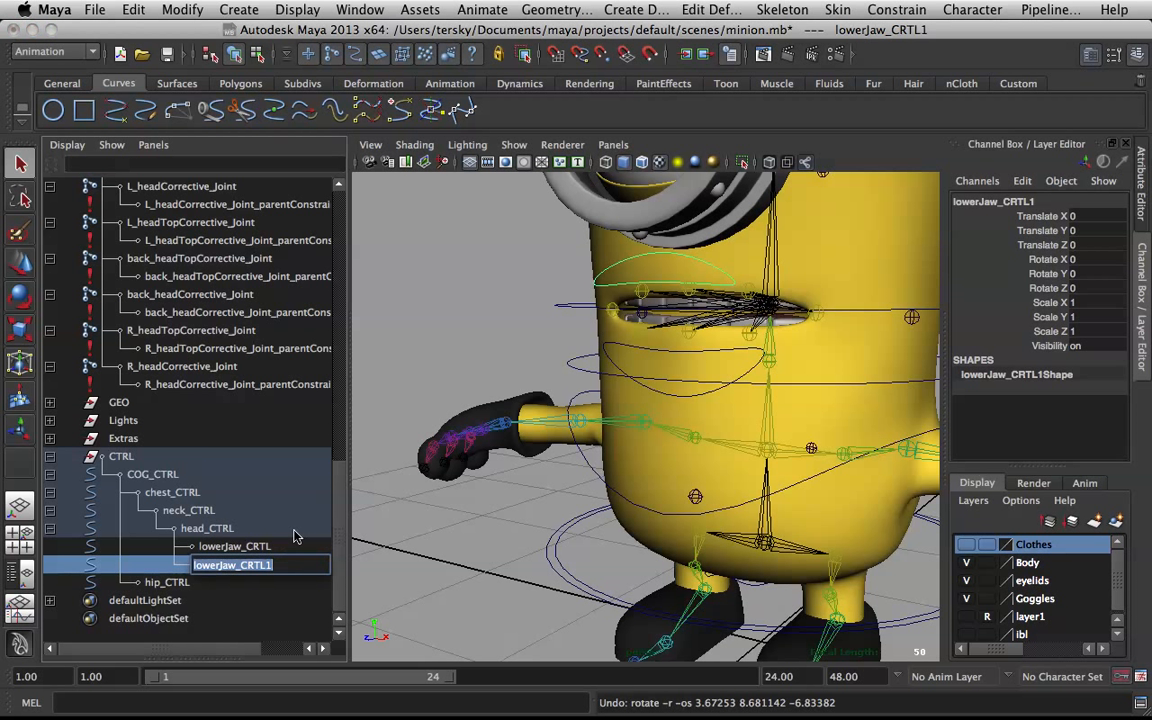
{"action": "left_click", "coordinate": [313, 563]}
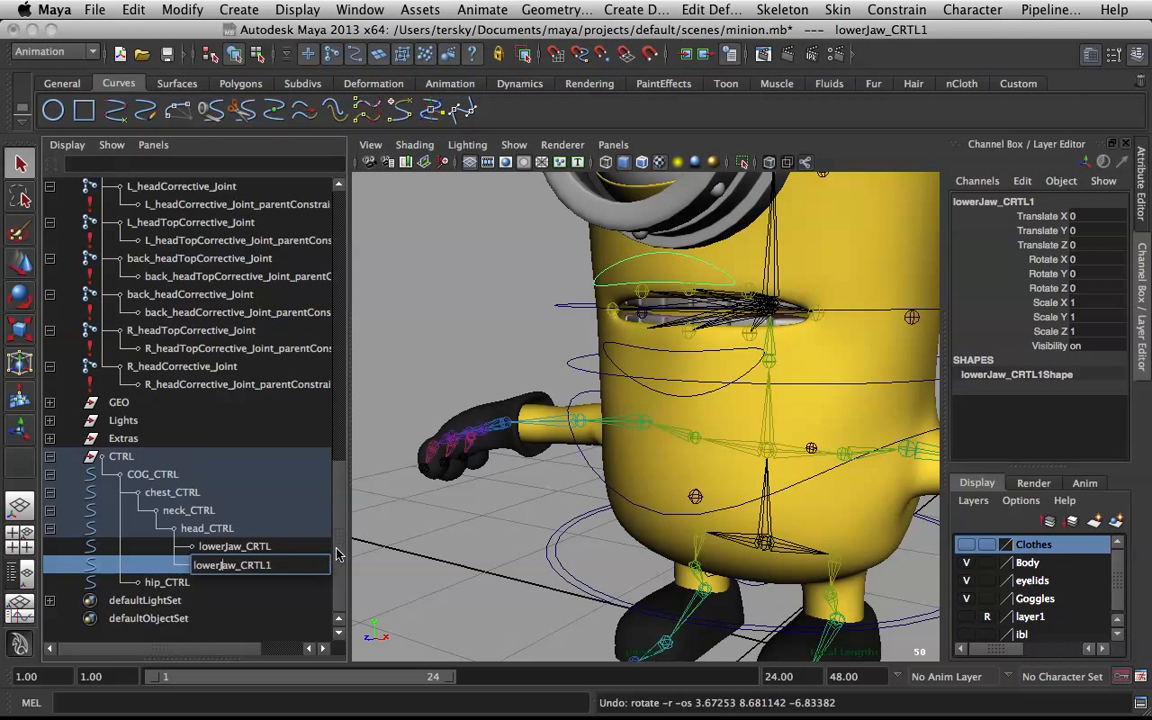
{"action": "type", "text": "upper"}
{"action": "left_click", "coordinate": [288, 618]}
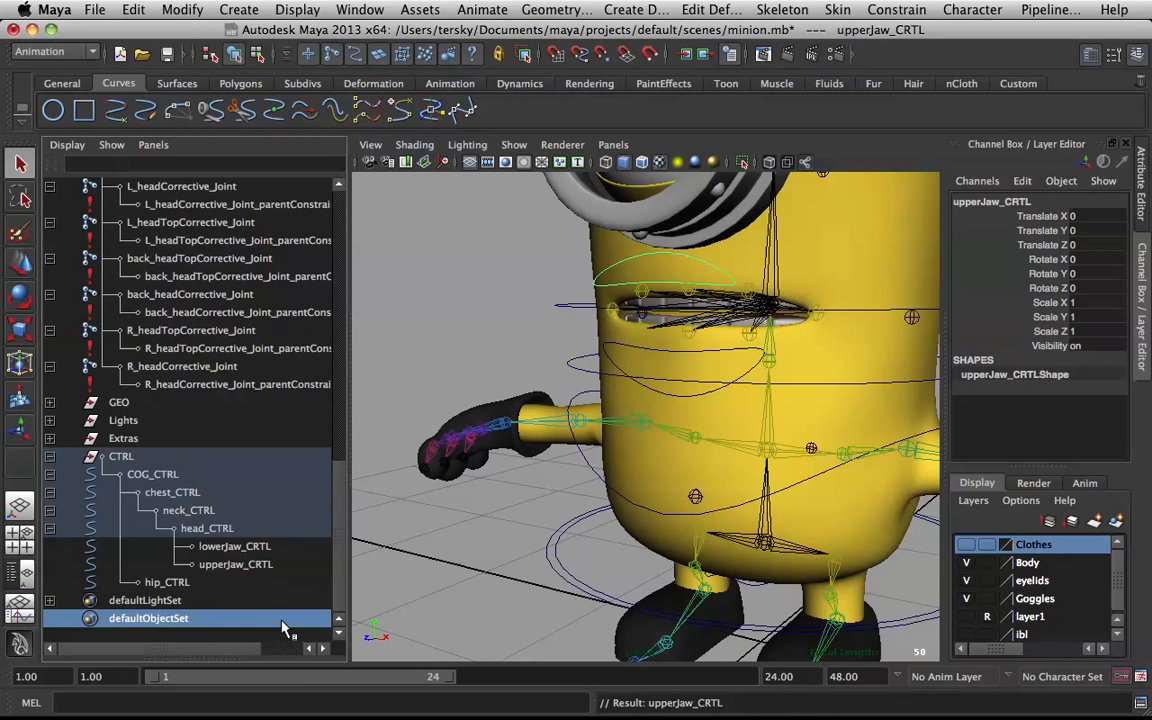
Parent-constrain the upperJaw_Offset group to upperJaw_CRTL.
{"action": "left_click", "coordinate": [133, 564]}
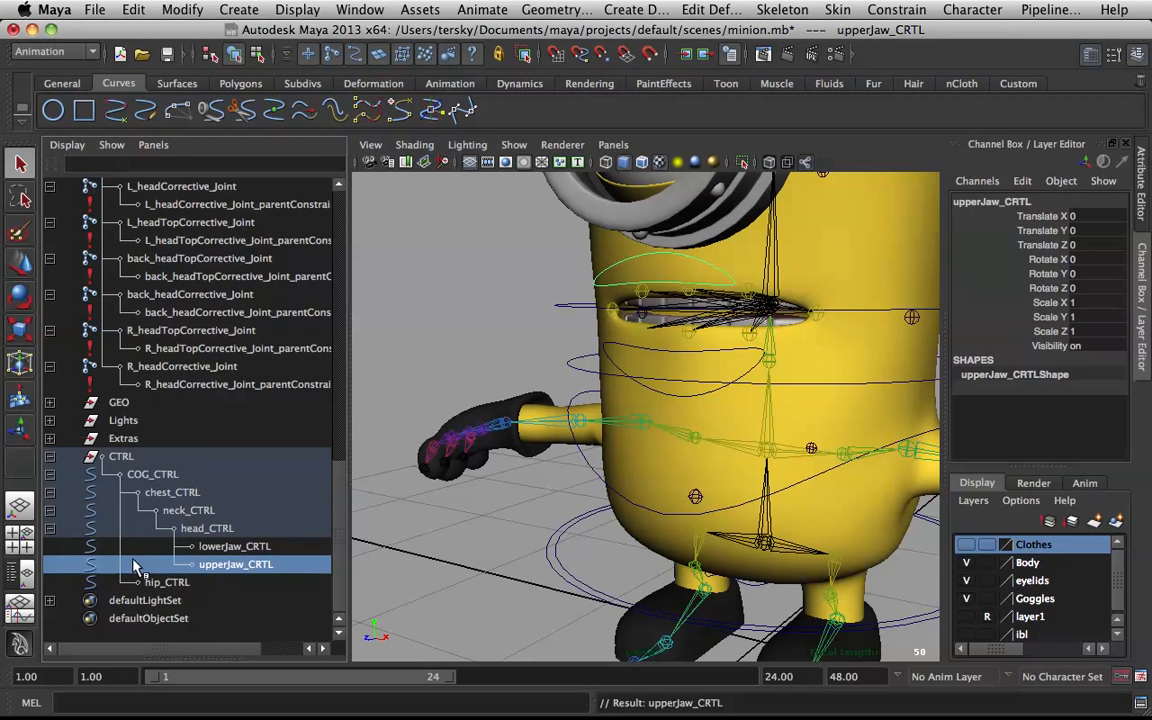
{"action": "scroll", "coordinate": [240, 570], "scroll_direction": "up", "scroll_amount": 10}
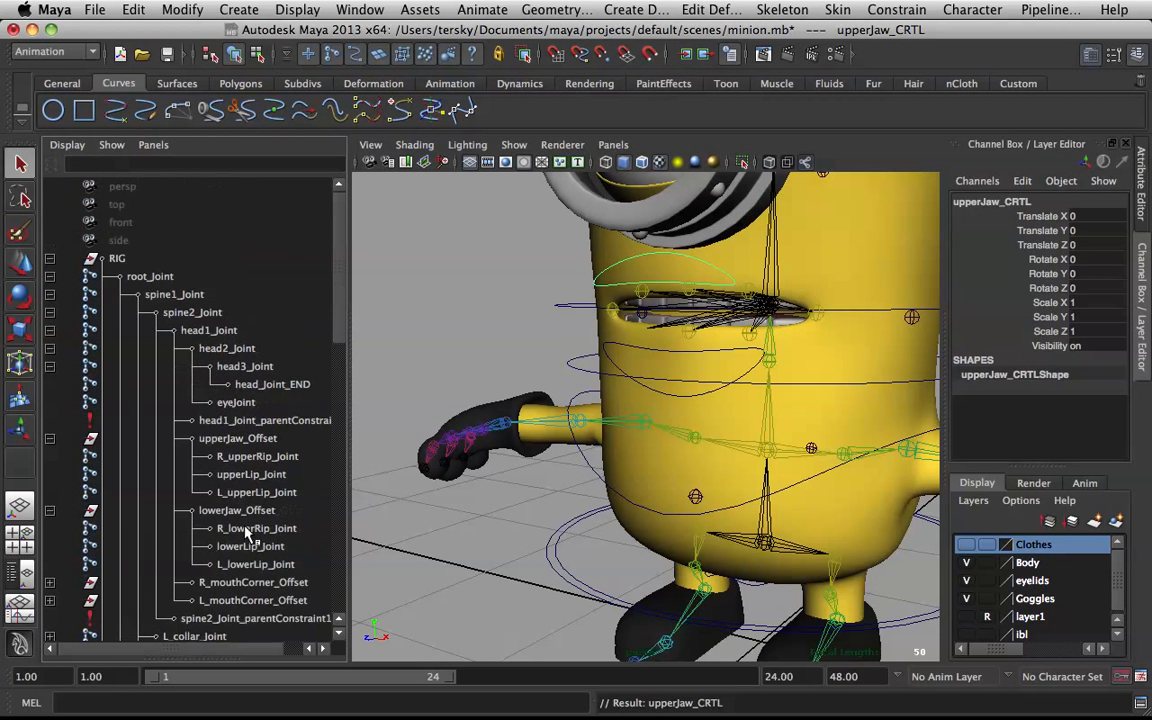
{"action": "left_click", "coordinate": [278, 440]}
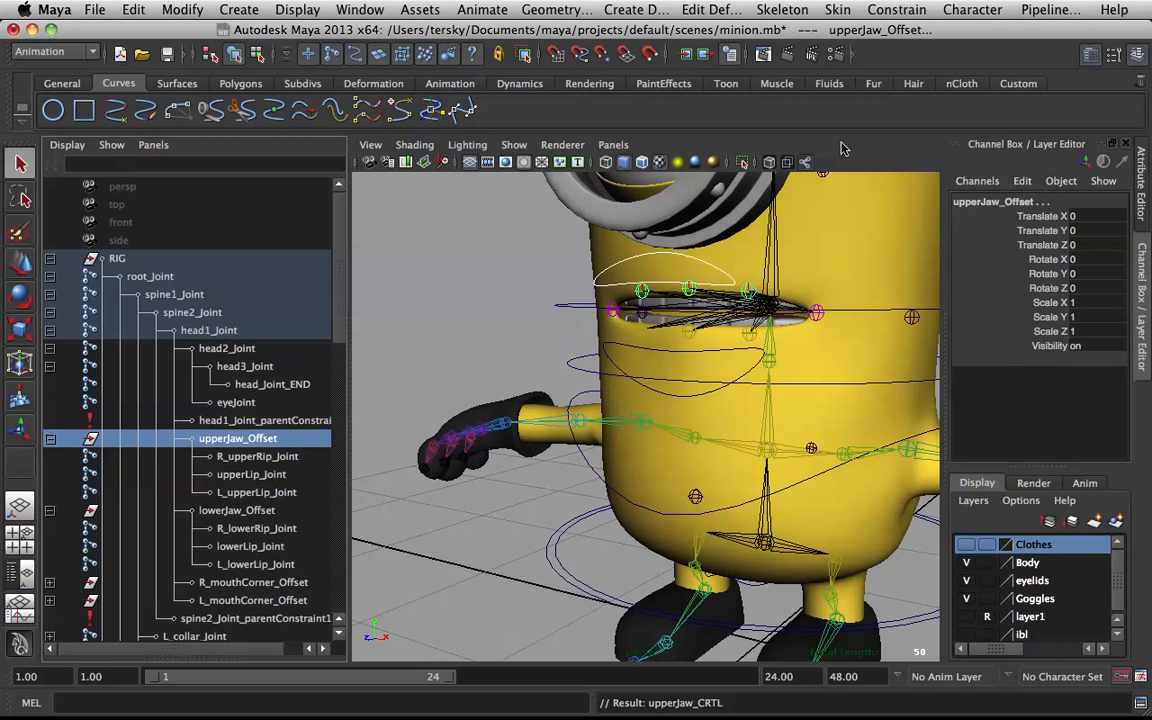
{"action": "left_click", "coordinate": [905, 10]}
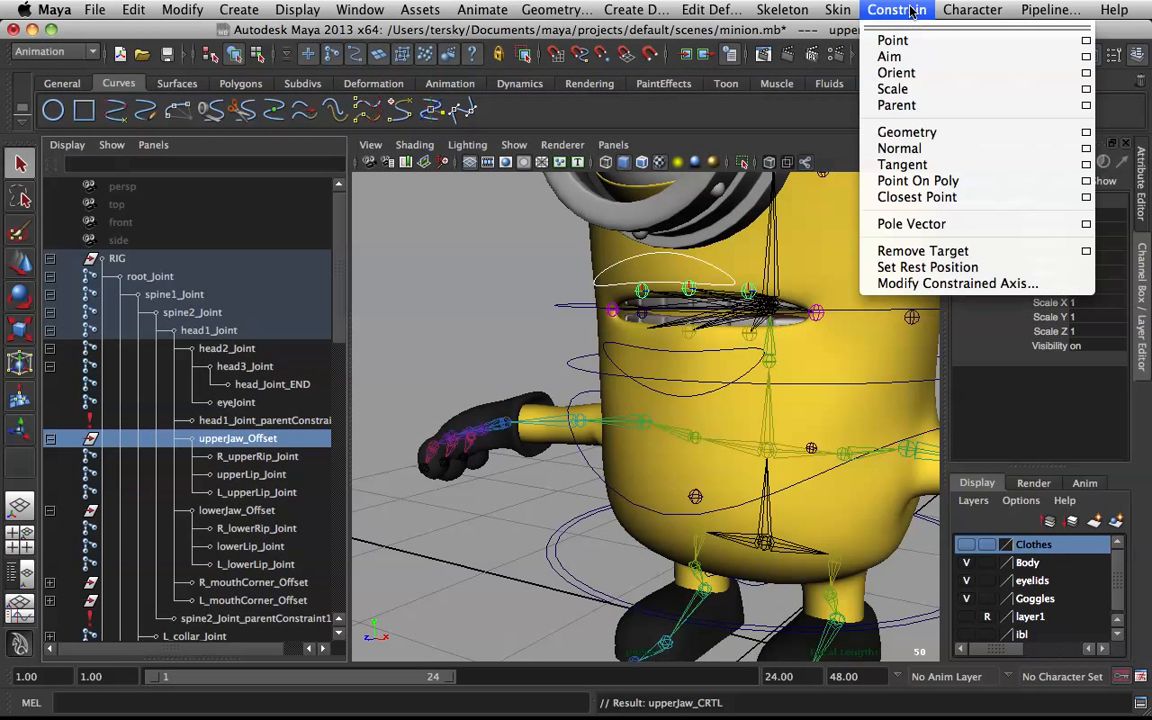
{"action": "left_click", "coordinate": [897, 105]}
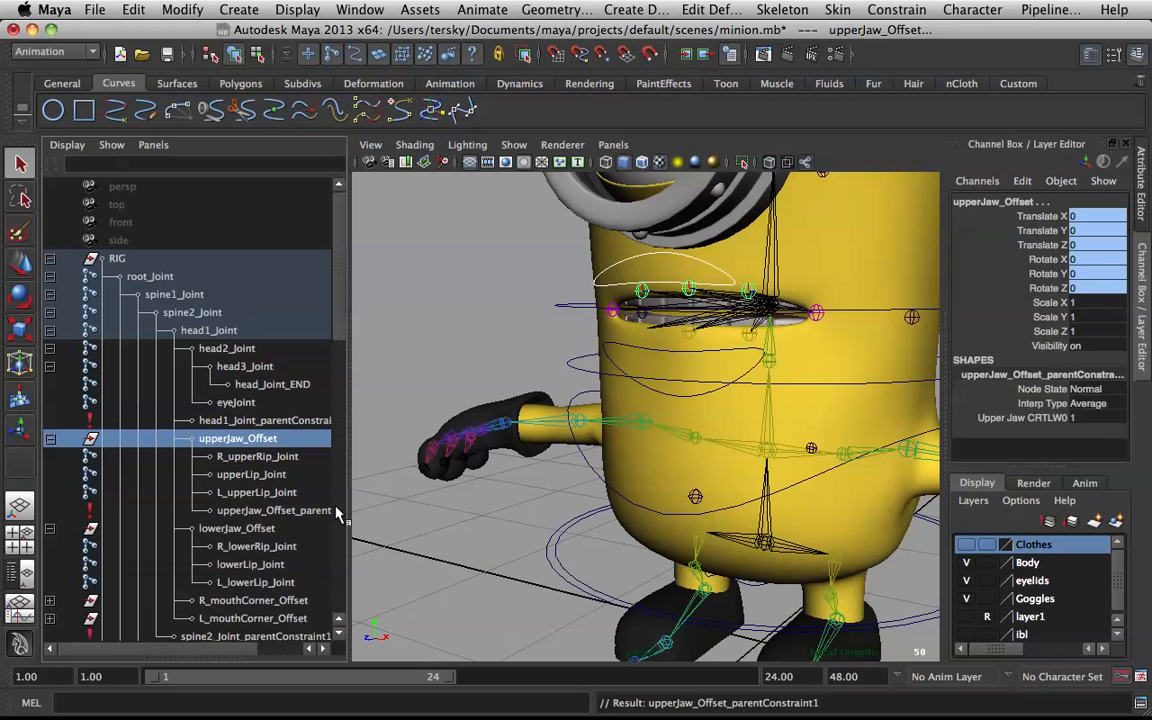
Parent-constrain the lowerJaw_Offset group to lowerJaw_CRTL.
{"action": "left_click", "coordinate": [700, 348]}
{"action": "scroll", "coordinate": [260, 440], "scroll_direction": "down", "scroll_amount": 10}
{"action": "scroll", "coordinate": [256, 458], "scroll_direction": "up", "scroll_amount": 15}
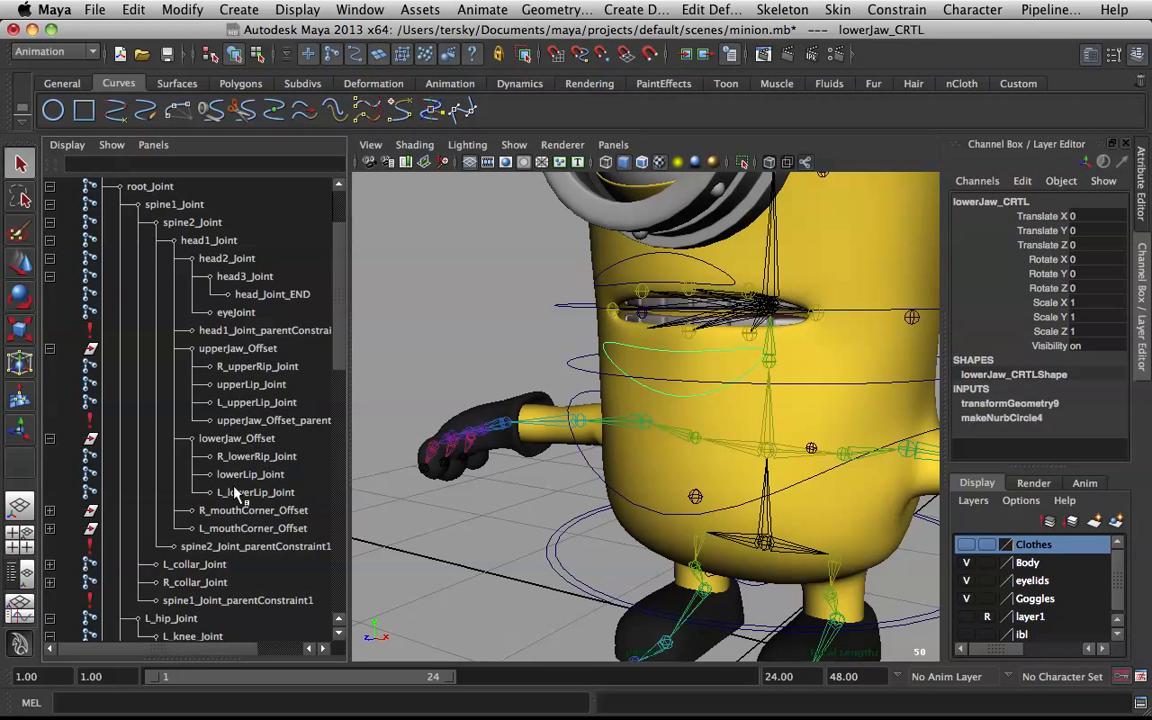
{"action": "left_click", "coordinate": [236, 438]}
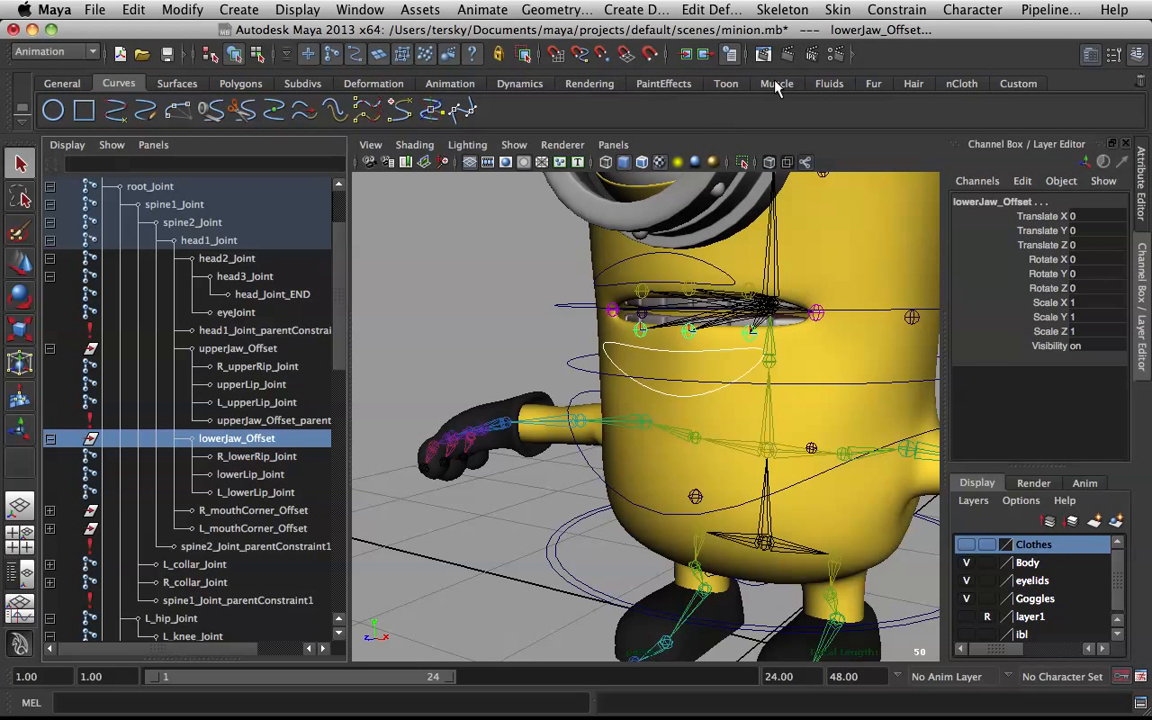
{"action": "left_click", "coordinate": [880, 10]}
{"action": "left_click", "coordinate": [897, 105]}
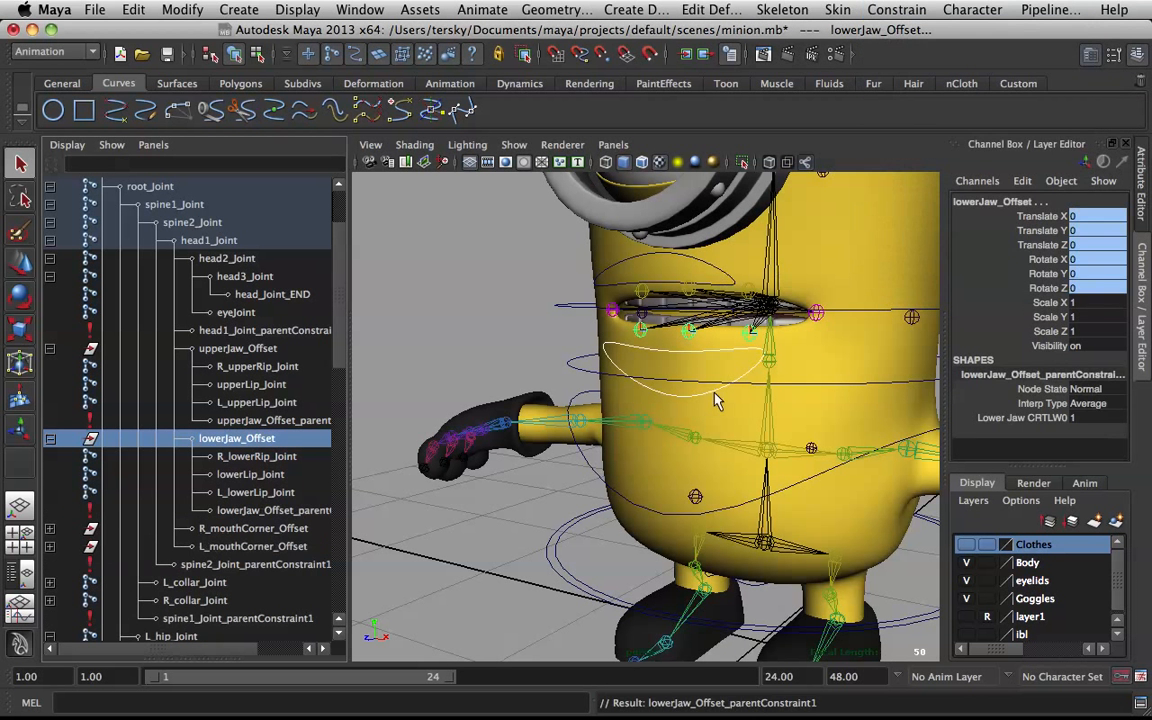
Test-rotate the jaw controls to check that the lip joints follow, and undo the rotations.
{"action": "left_click", "coordinate": [712, 360]}
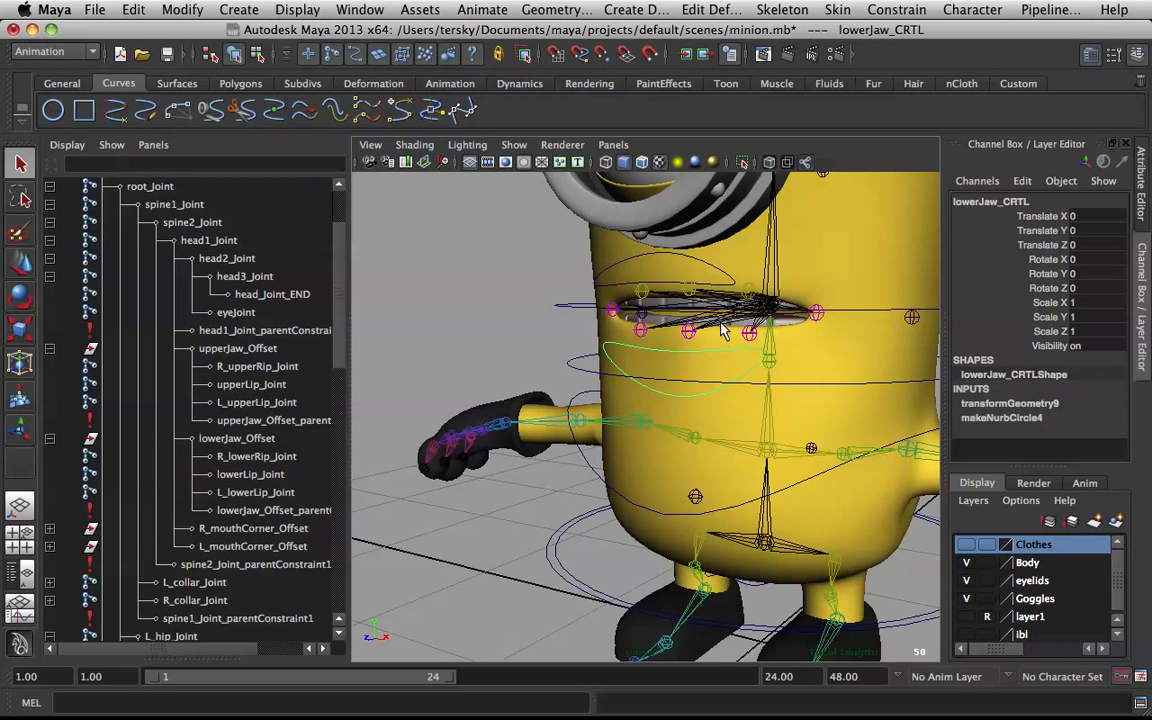
{"action": "key", "text": "e"}
{"action": "left_click_drag", "start_coordinate": [806, 297], "coordinate": [788, 232]}
{"action": "key", "text": "z"}
{"action": "left_click", "coordinate": [678, 252]}
{"action": "key", "text": "z"}
{"action": "scroll", "coordinate": [707, 310], "scroll_direction": "down", "scroll_amount": 5}
{"action": "scroll", "coordinate": [707, 310], "scroll_direction": "up", "scroll_amount": 2}
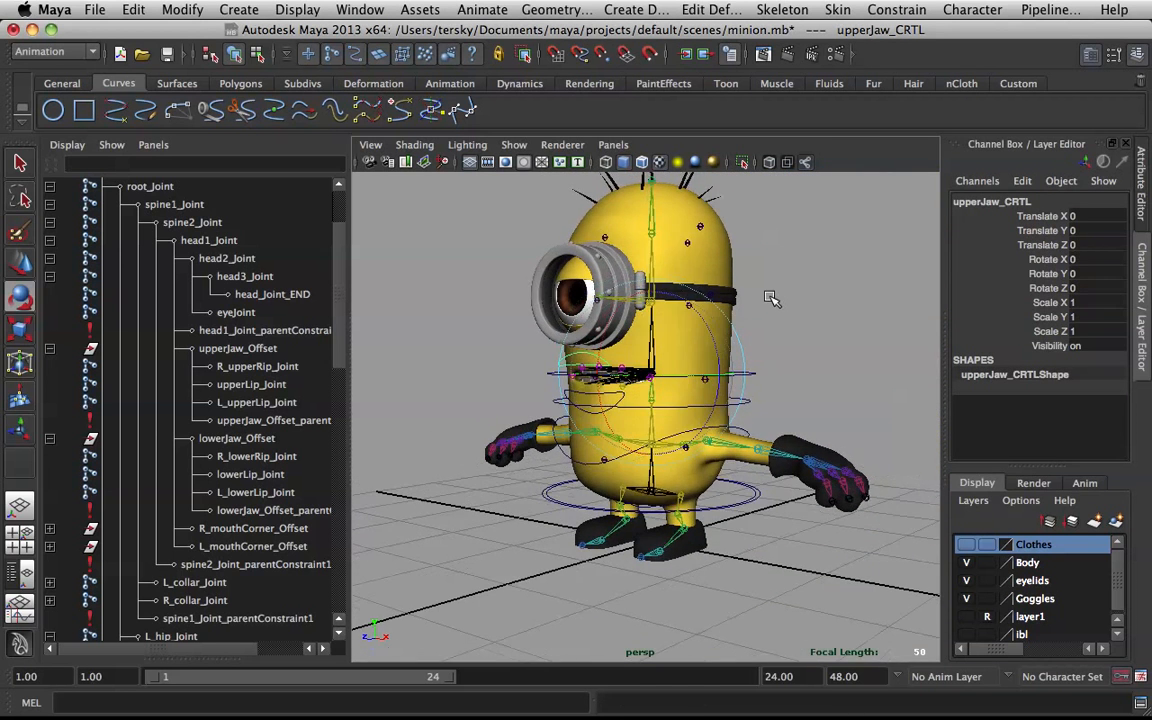
{"action": "scroll", "coordinate": [707, 310], "scroll_direction": "up", "scroll_amount": 3}
{"action": "left_click", "coordinate": [745, 308]}
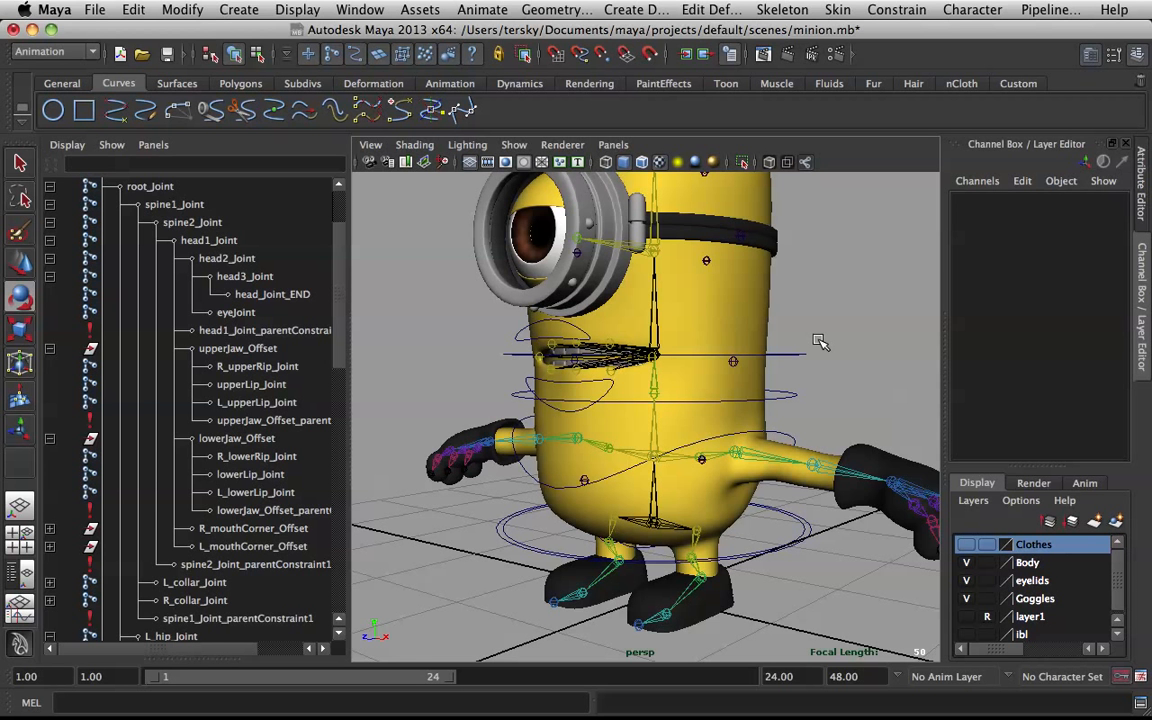
Enlarge the perspective view to fill the workspace and select only head_CTRL around the mouth.
{"action": "left_click_drag", "start_coordinate": [598, 348], "coordinate": [625, 340], "text": "alt"}
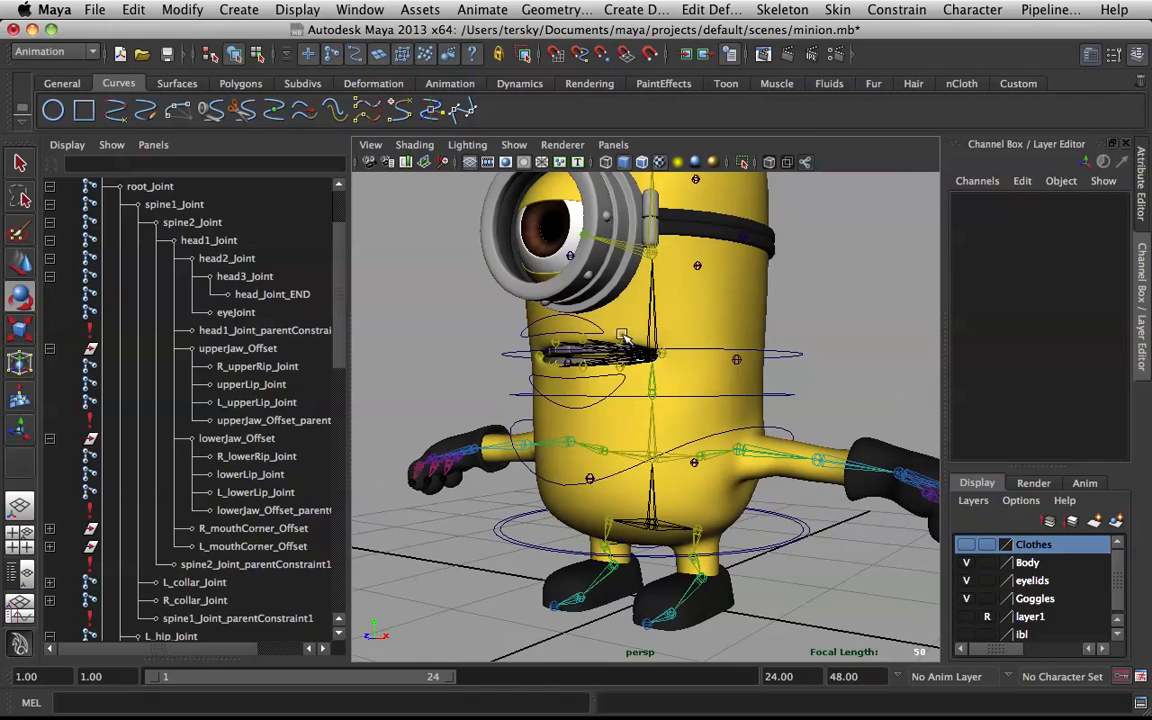
{"action": "key", "text": "space"}
{"action": "scroll", "coordinate": [514, 337], "scroll_direction": "down", "scroll_amount": 2}
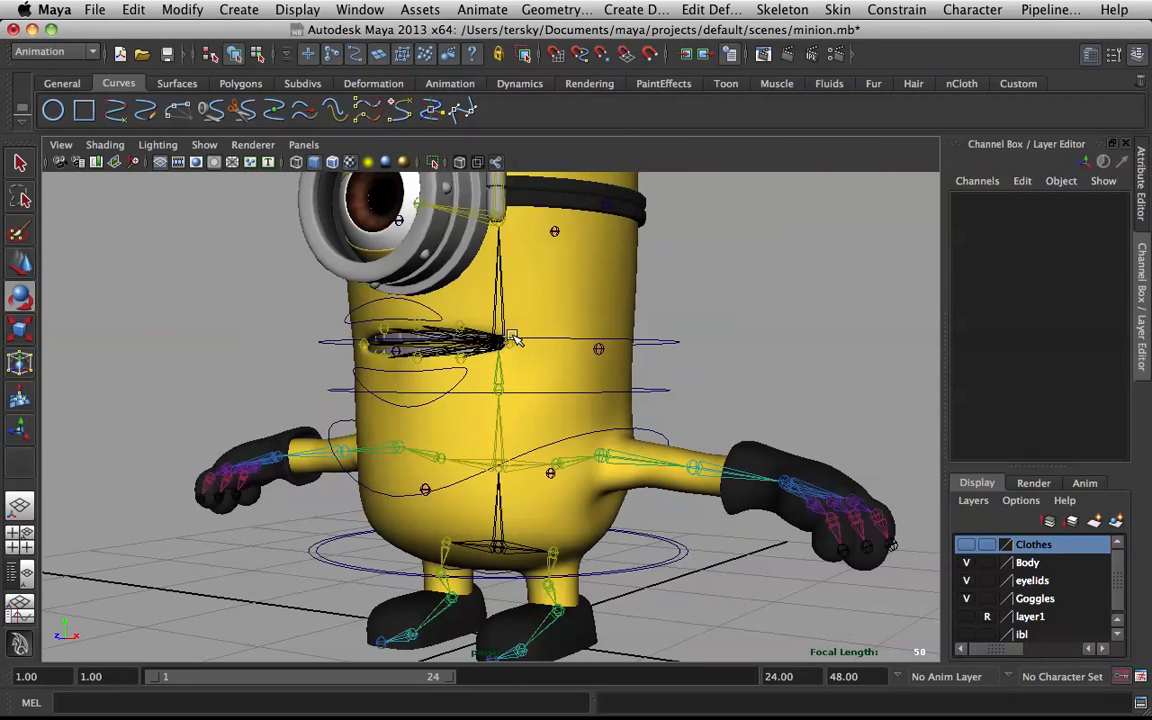
{"action": "left_click_drag", "start_coordinate": [516, 337], "coordinate": [560, 342], "text": "alt"}
{"action": "left_click", "coordinate": [595, 281]}
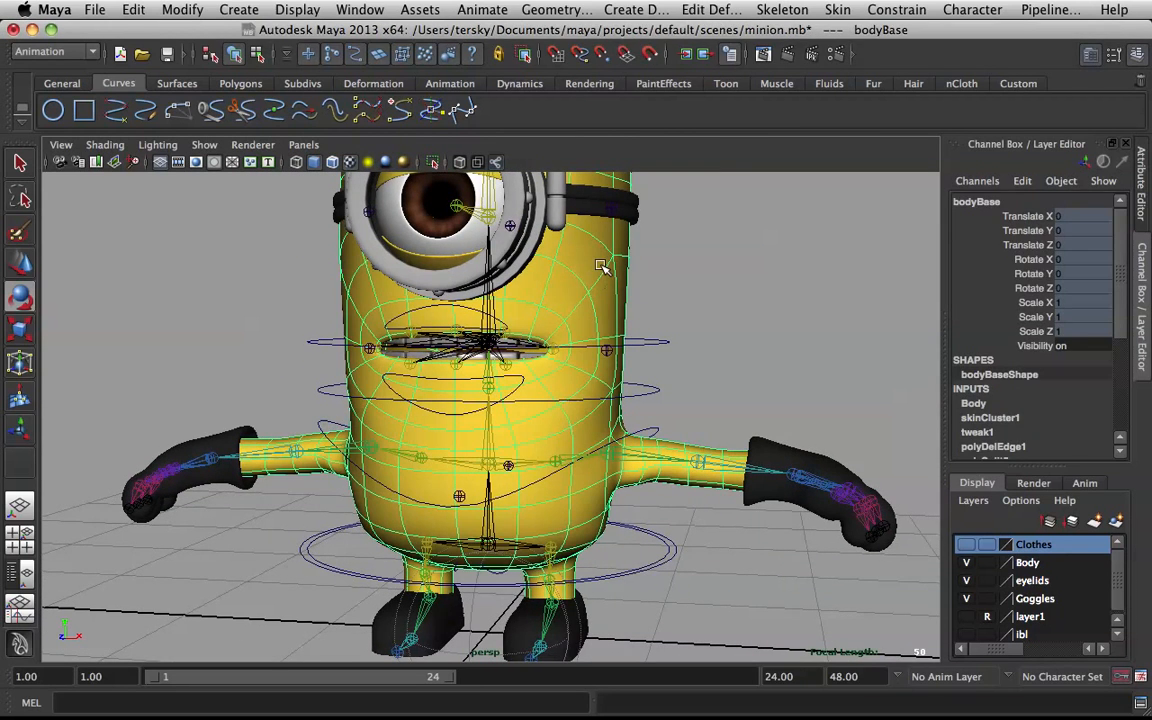
{"action": "left_click_drag", "start_coordinate": [600, 266], "coordinate": [630, 290], "text": "alt"}
{"action": "left_click", "coordinate": [665, 343]}
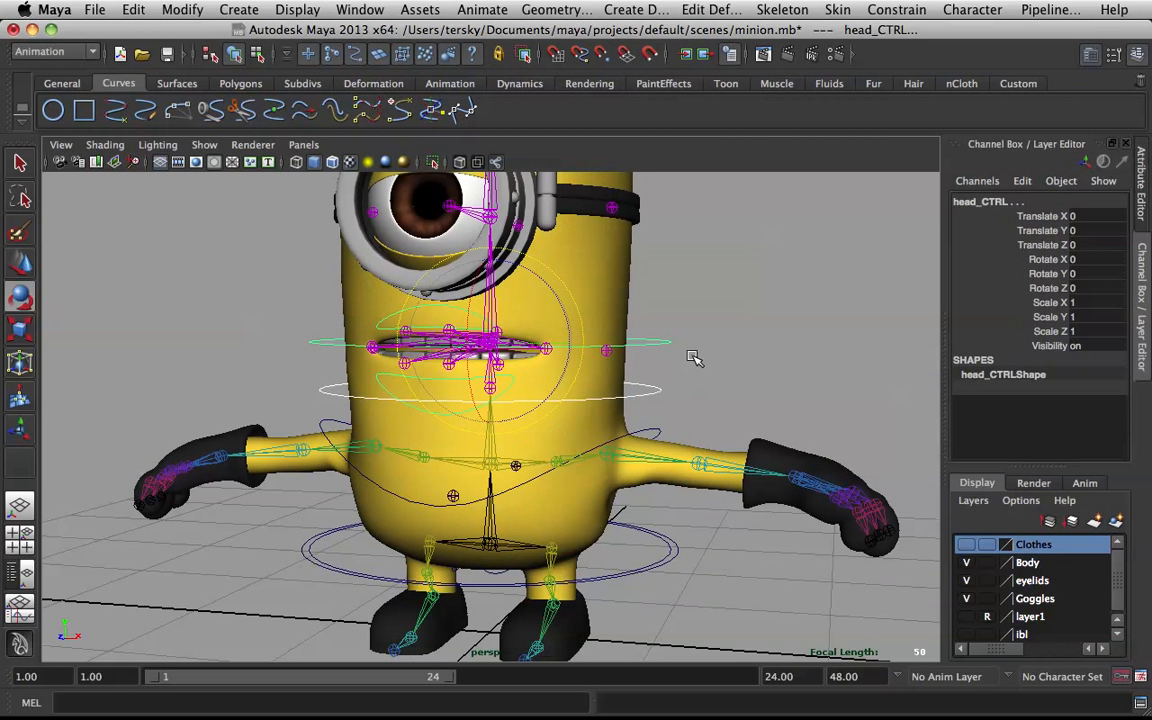
{"action": "left_click", "coordinate": [668, 329]}
{"action": "left_click", "coordinate": [676, 345]}
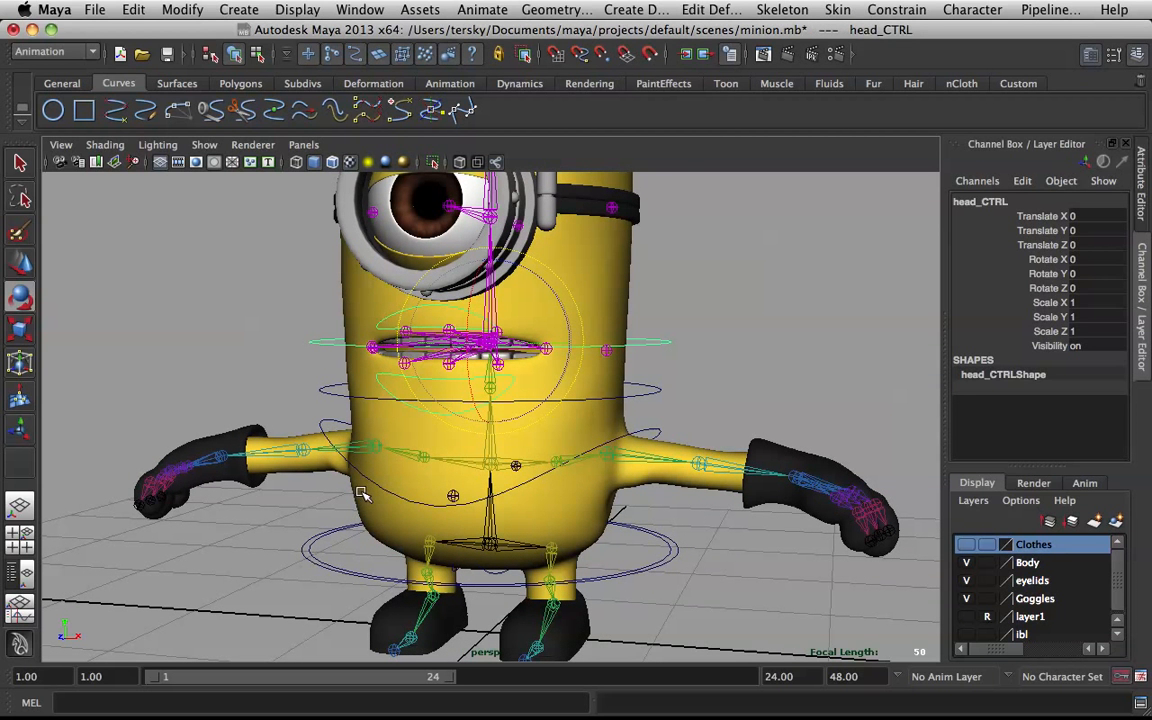
Show the time slider and hide the range slider below the perspective view.
{"action": "key", "text": "space"}
{"action": "left_click", "coordinate": [608, 455]}
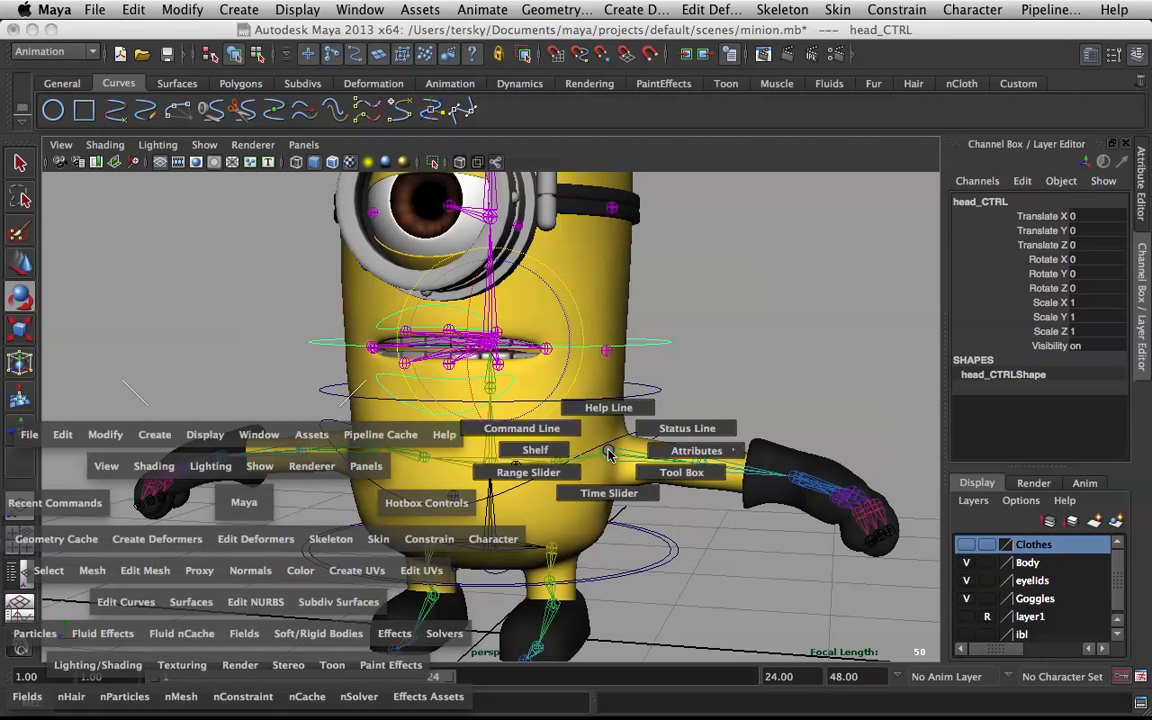
{"action": "left_click_drag", "start_coordinate": [608, 452], "coordinate": [590, 488]}
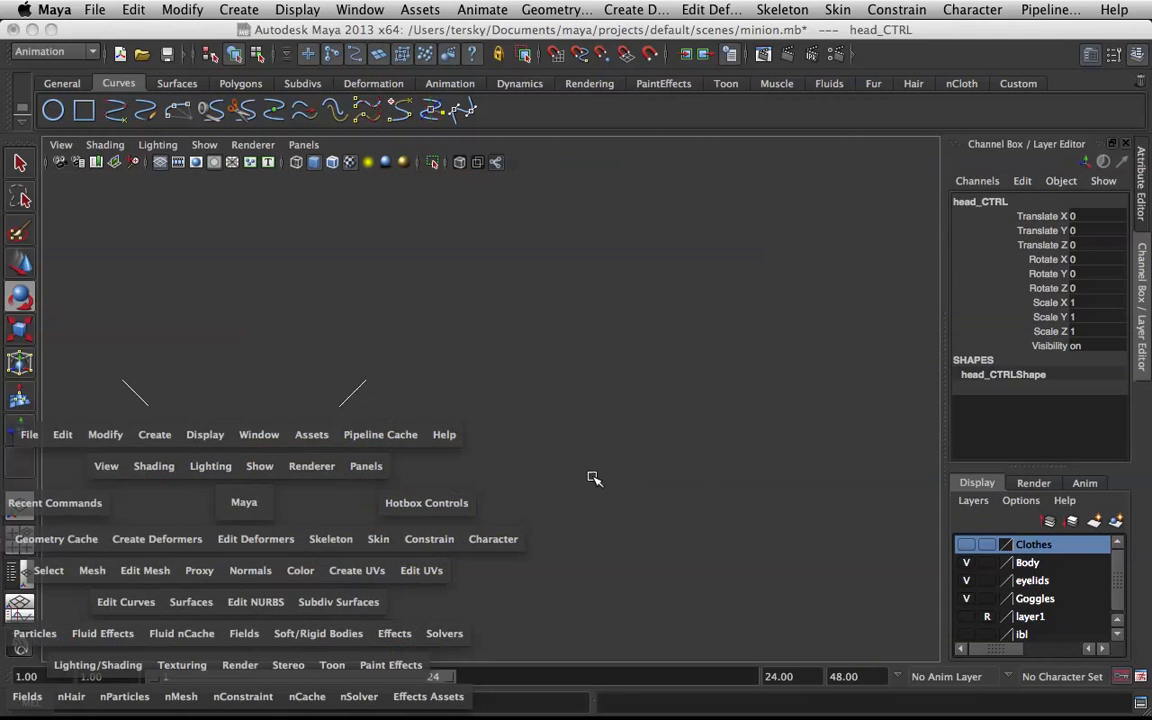
{"action": "key", "text": "space"}
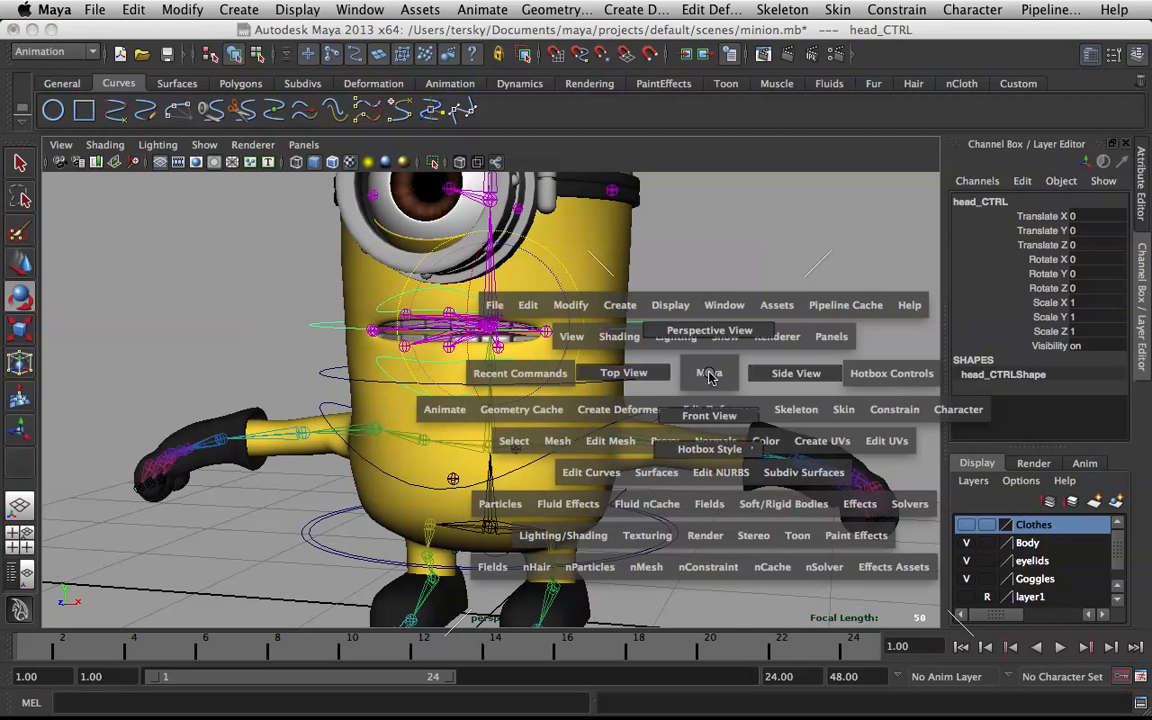
{"action": "key", "text": "space"}
{"action": "left_click_drag", "start_coordinate": [723, 392], "coordinate": [640, 410]}
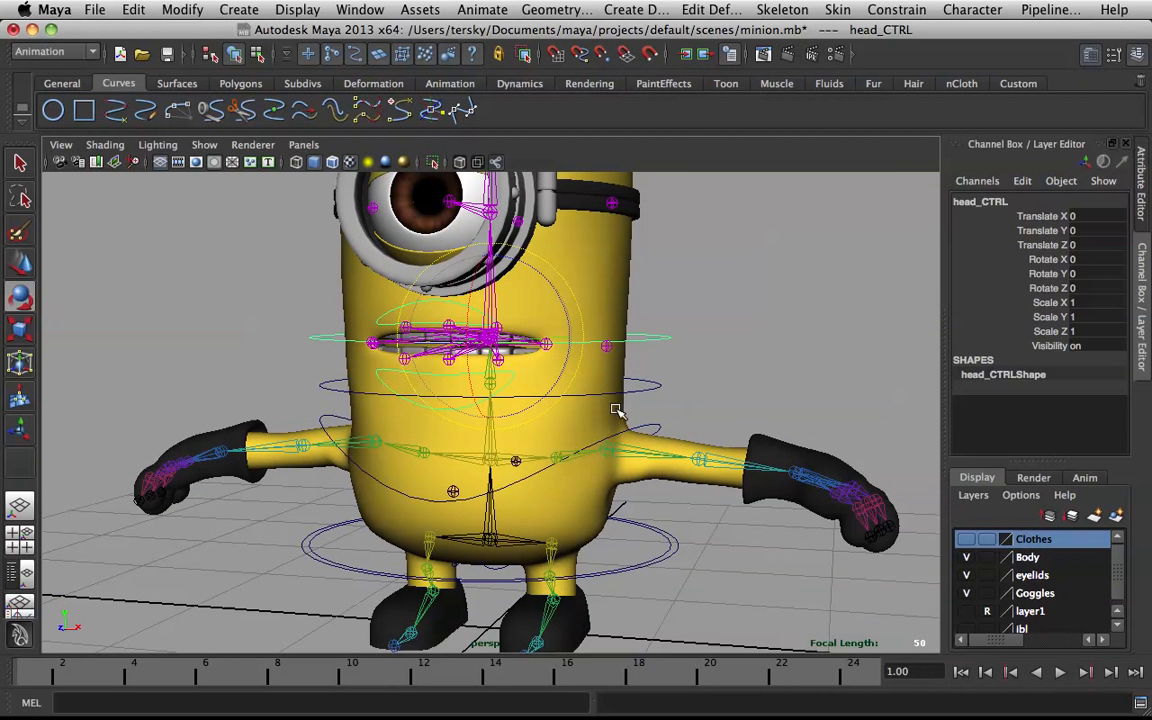
Hide the command line below the time slider and briefly play the timeline to test playback.
{"action": "key", "text": "space"}
{"action": "left_click_drag", "start_coordinate": [922, 270], "coordinate": [830, 252]}
{"action": "key", "text": "alt+v"}
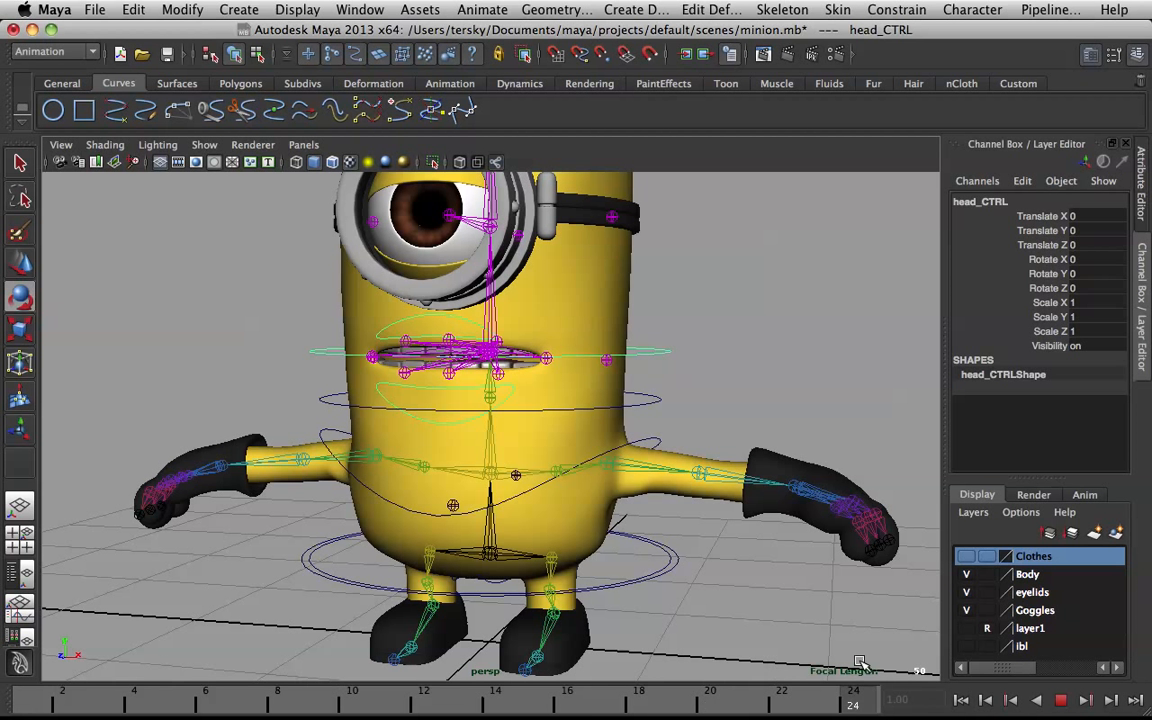
{"action": "key", "text": "alt+v"}
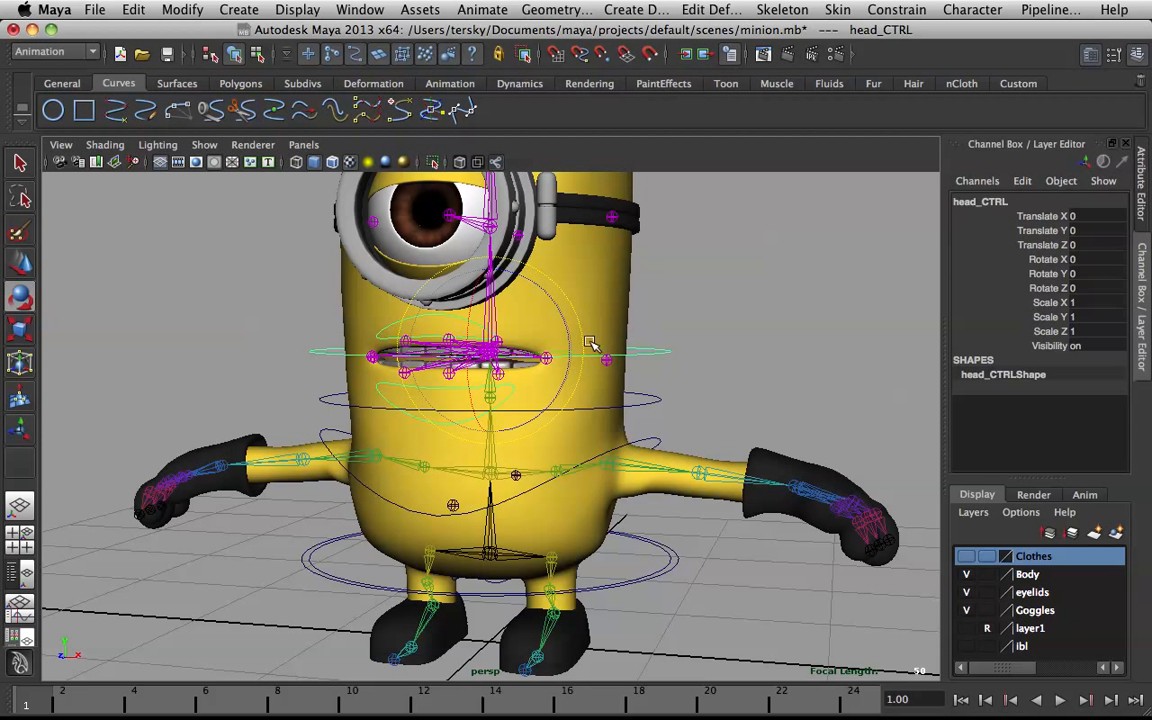
Select head_CTRL around the mouth, test-rotate it freely on several axes, and undo the rotation.
{"action": "key", "text": "q"}
{"action": "left_click", "coordinate": [604, 419]}
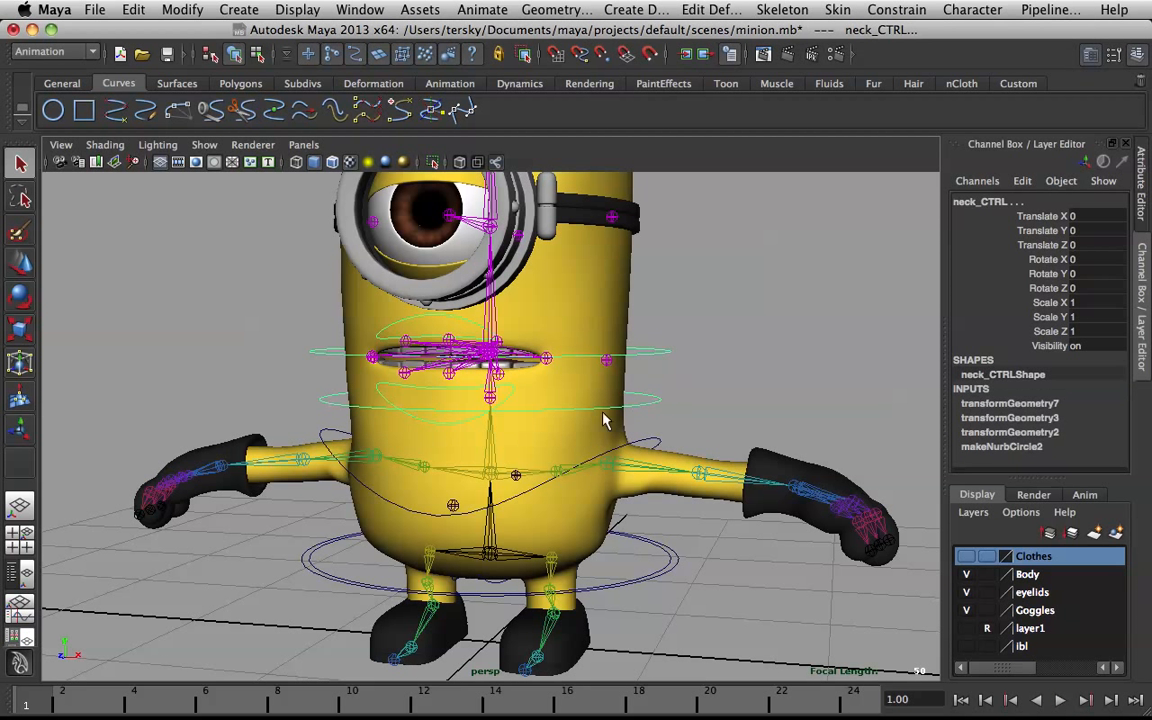
{"action": "mouse_move", "coordinate": [2, 717]}
{"action": "left_click", "coordinate": [82, 665]}
{"action": "left_click", "coordinate": [718, 388]}
{"action": "left_click", "coordinate": [609, 337]}
{"action": "key", "text": "e"}
{"action": "left_click_drag", "start_coordinate": [485, 283], "coordinate": [537, 363]}
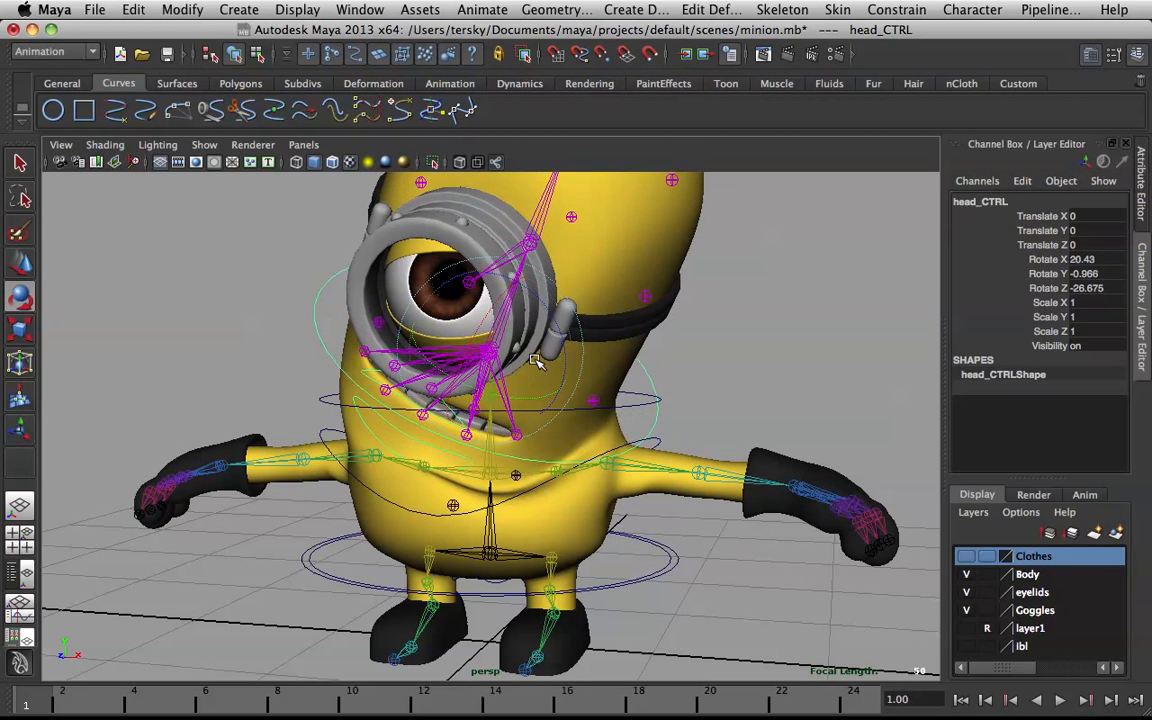
{"action": "key", "text": "z"}
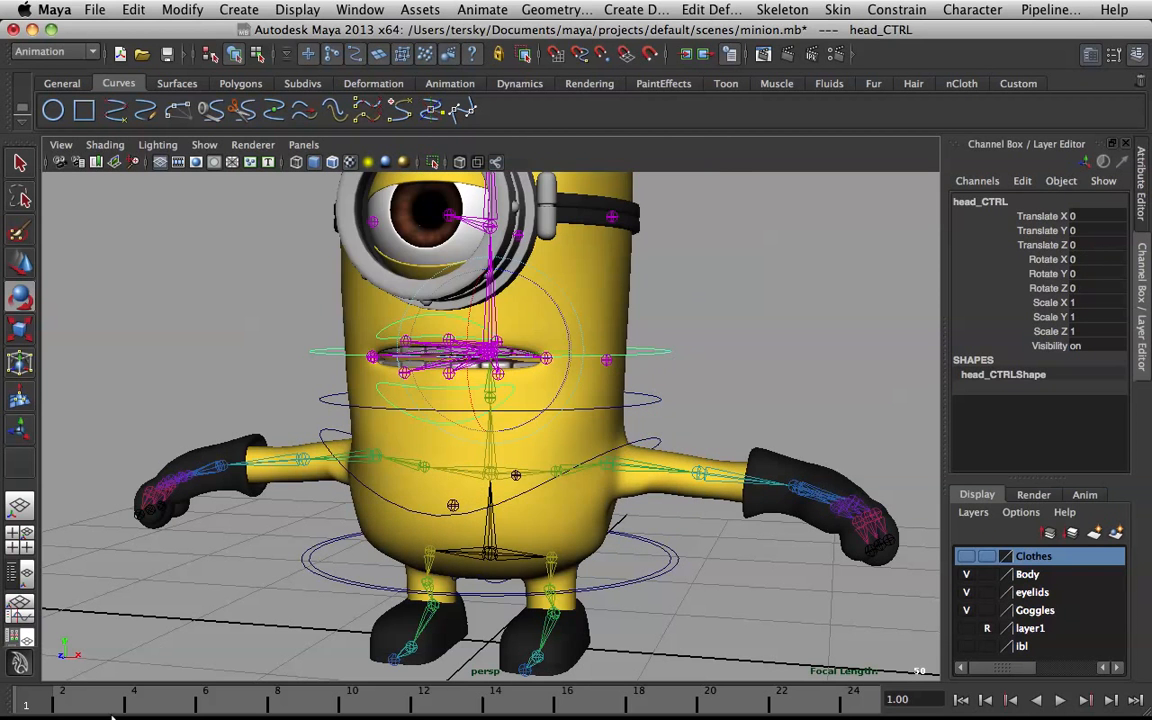
Key head_CTRL in its rest pose at frame 1, and at frame 10 rotate it forward to about 30° in X.
{"action": "key", "text": "s"}
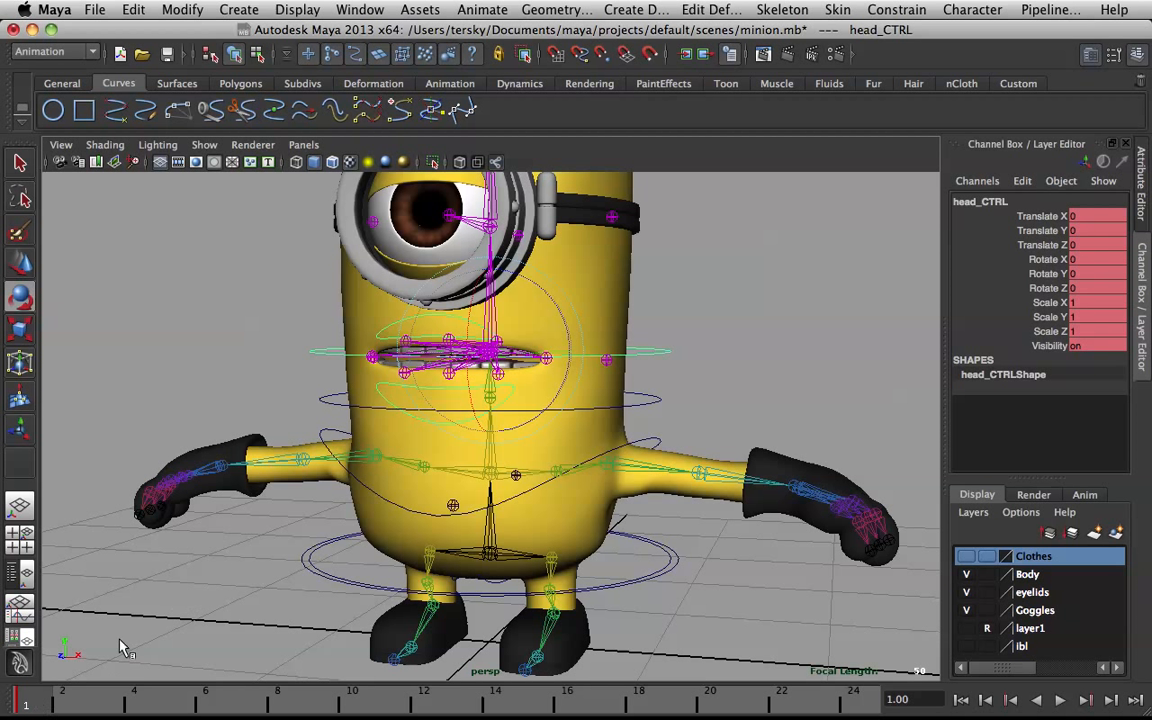
{"action": "left_click_drag", "start_coordinate": [52, 697], "coordinate": [359, 695]}
{"action": "left_click_drag", "start_coordinate": [430, 294], "coordinate": [492, 361]}
{"action": "key", "text": "super+z"}
{"action": "left_click_drag", "start_coordinate": [425, 290], "coordinate": [545, 265]}
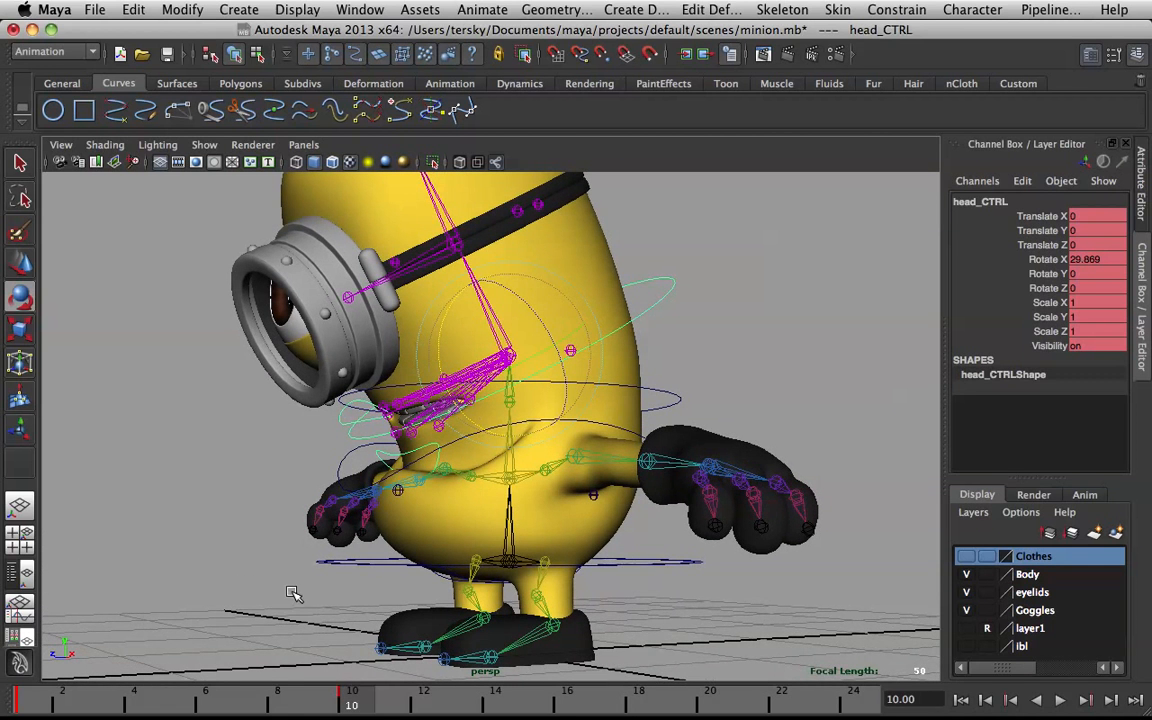
At frame 24 rotate head_CTRL backward to about -60° in X, play the animation, and return to frame 1.
{"action": "left_click_drag", "start_coordinate": [374, 701], "coordinate": [1020, 701]}
{"action": "left_click_drag", "start_coordinate": [431, 354], "coordinate": [433, 258]}
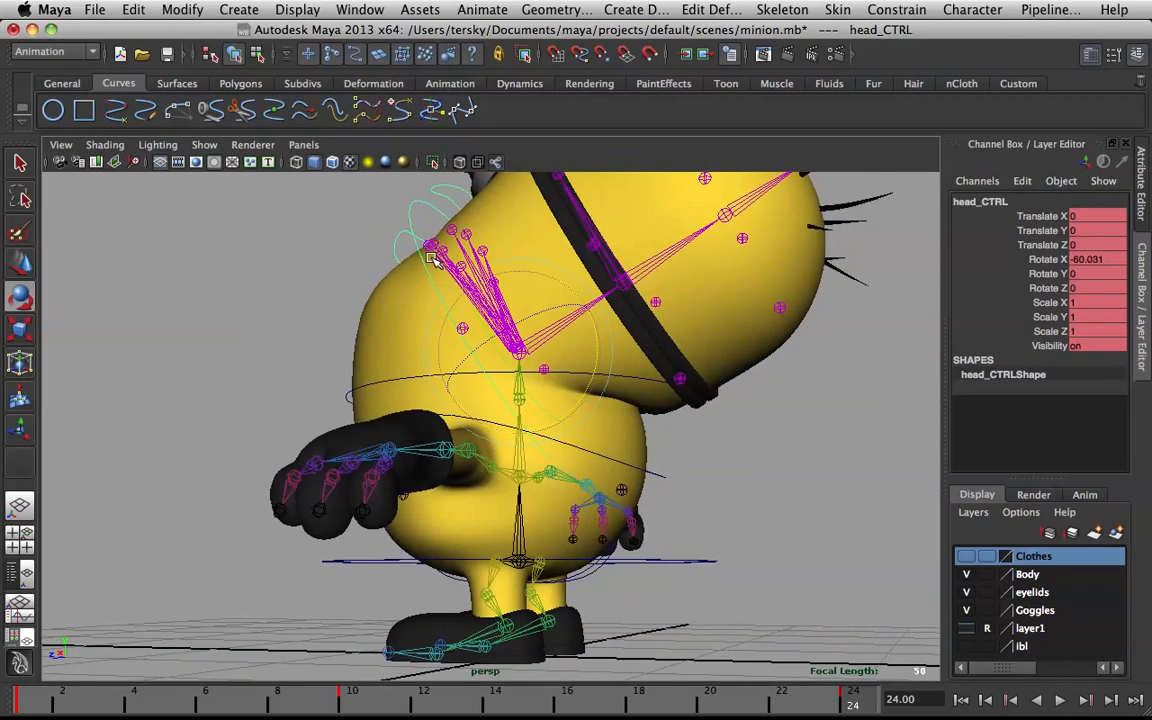
{"action": "key", "text": "alt+v"}
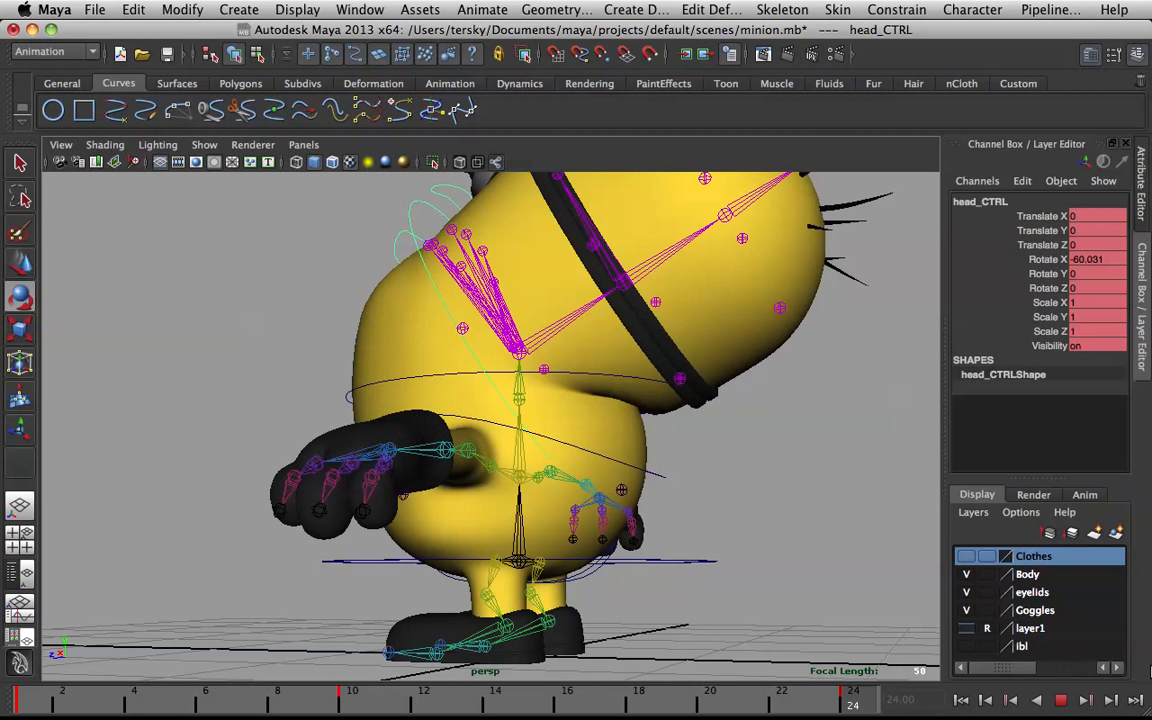
{"action": "key", "text": "alt+v"}
{"action": "key", "text": "alt+shift+v"}
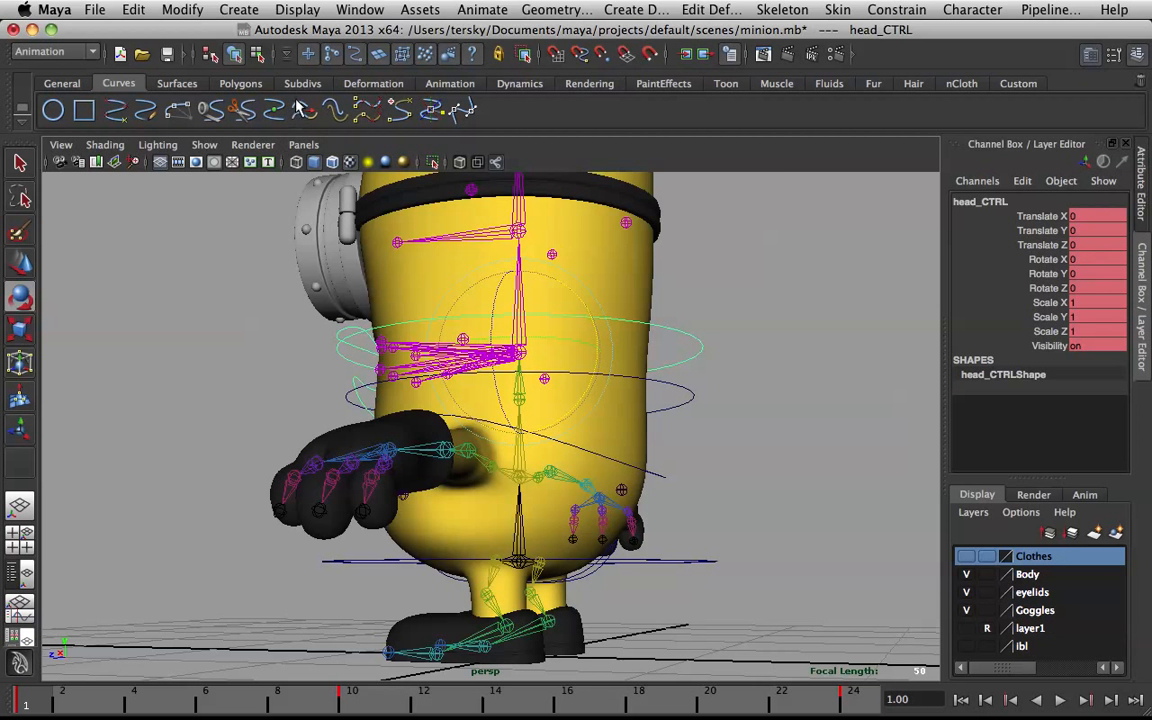
In the Graph Editor, select all head_CTRL keys and set their tangents to auto.
{"action": "left_click", "coordinate": [366, 9]}
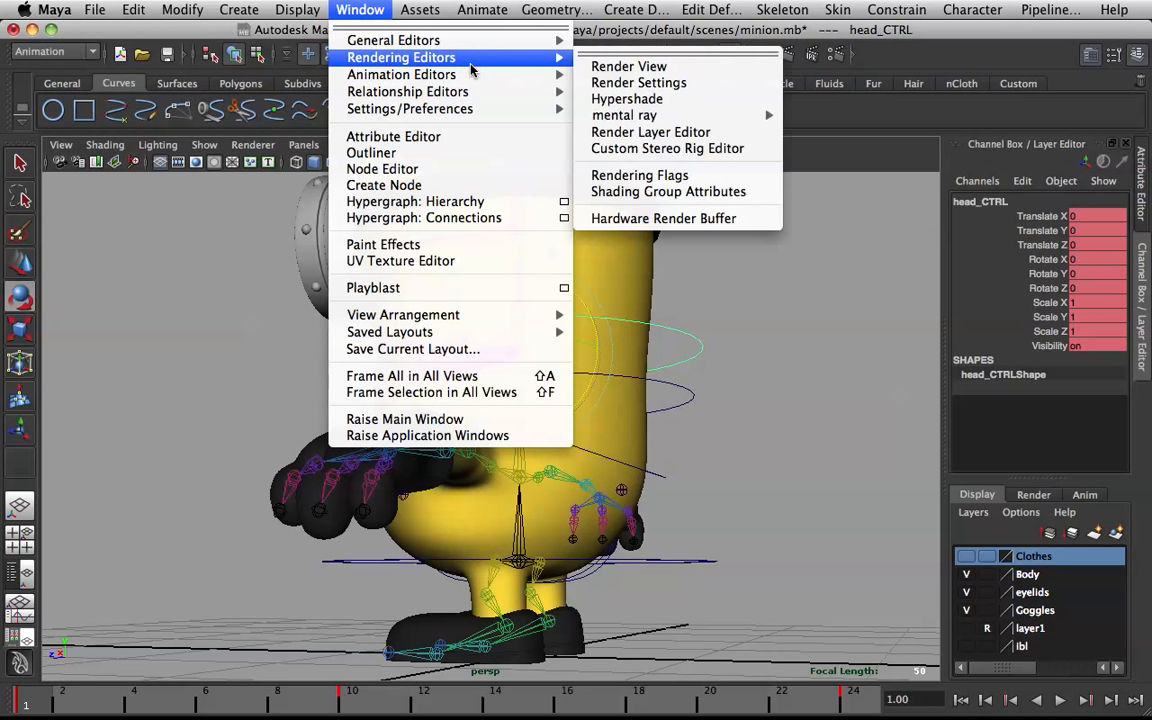
{"action": "mouse_move", "coordinate": [510, 78]}
{"action": "left_click", "coordinate": [662, 84]}
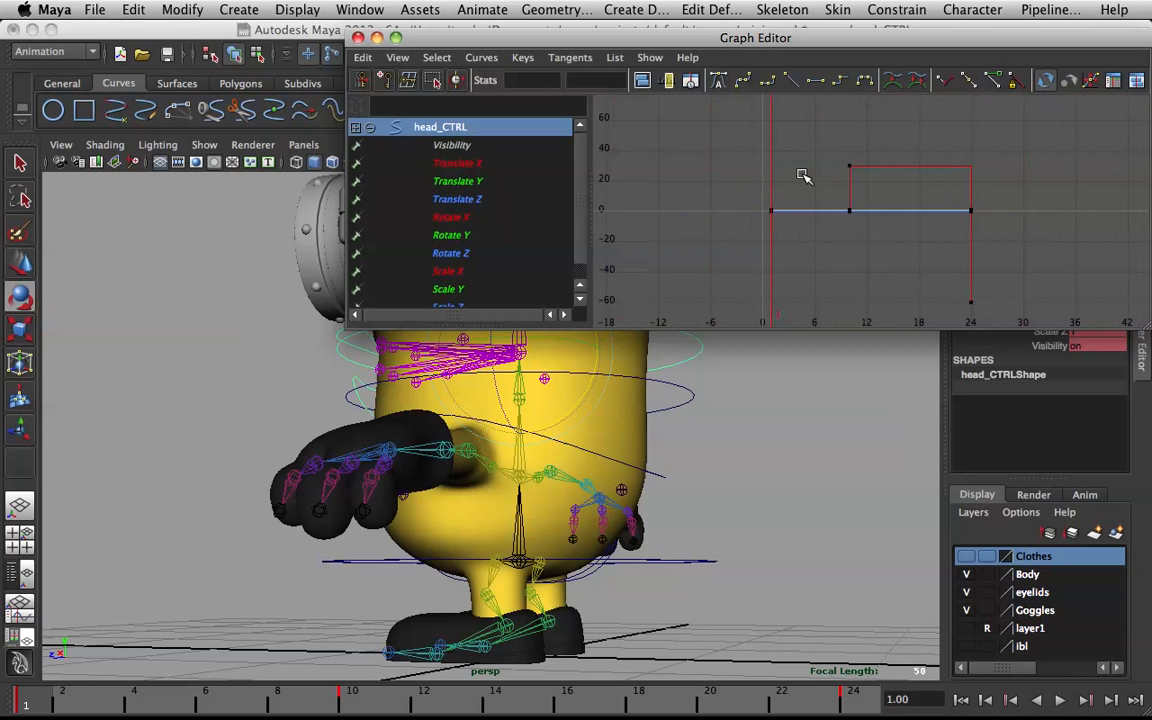
{"action": "left_click_drag", "start_coordinate": [627, 120], "coordinate": [975, 297]}
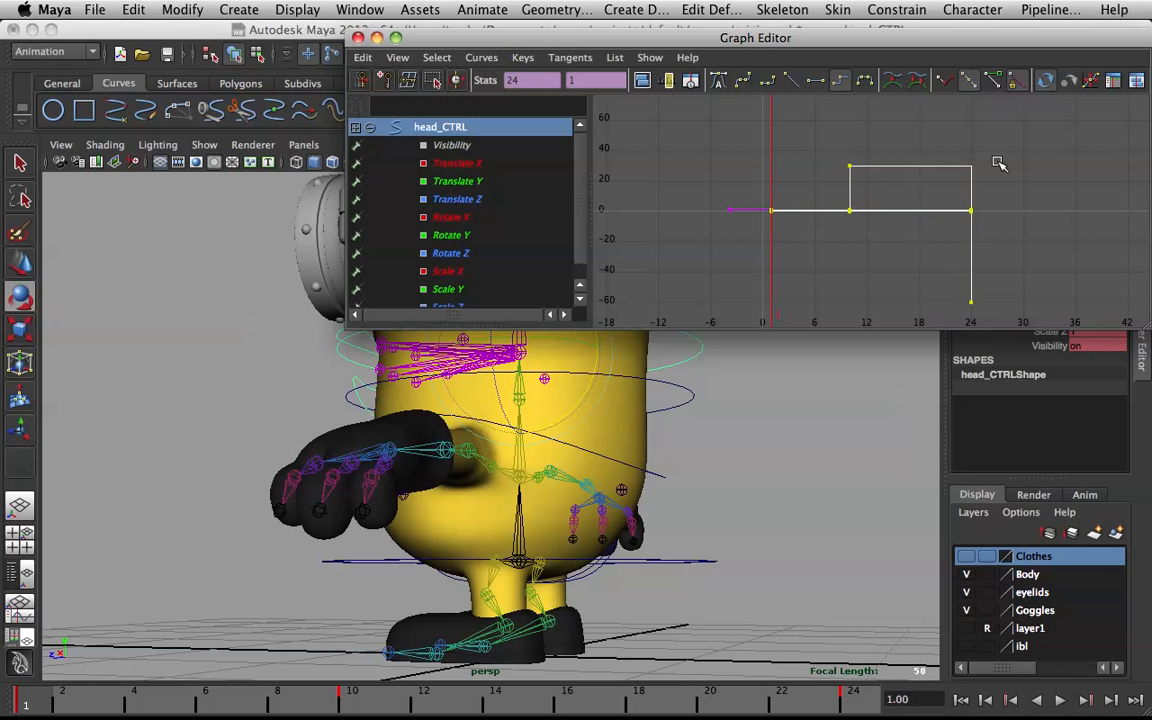
{"action": "left_click", "coordinate": [727, 80]}
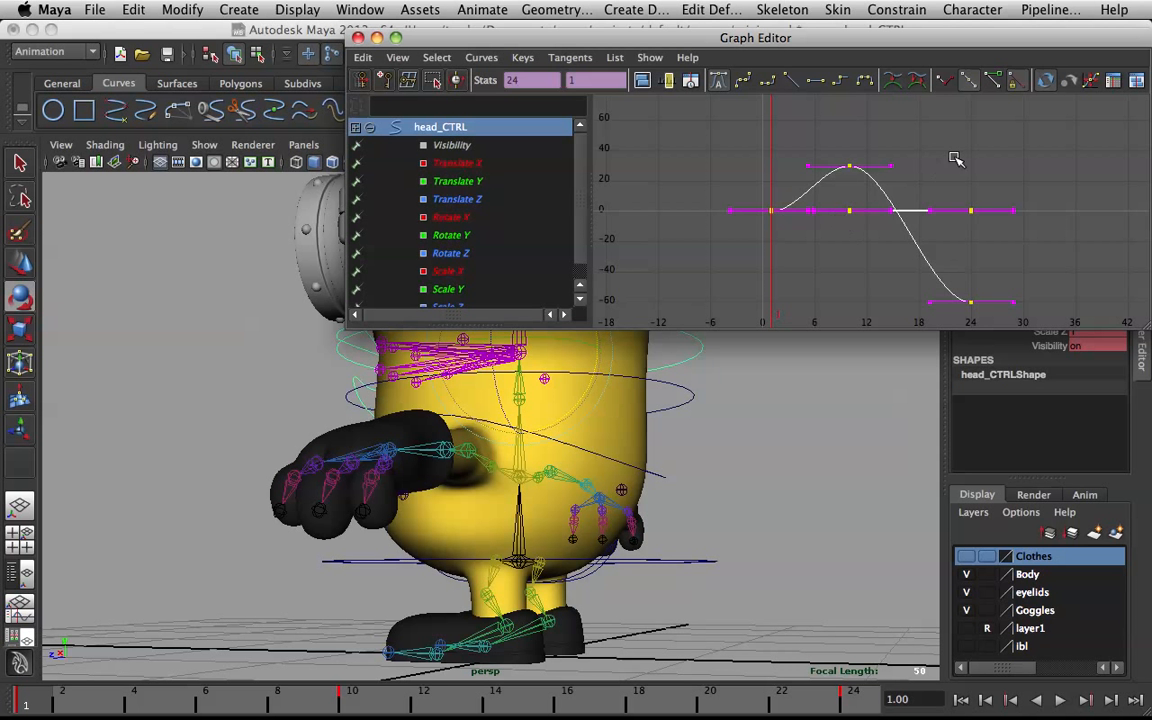
{"action": "left_click", "coordinate": [860, 144]}
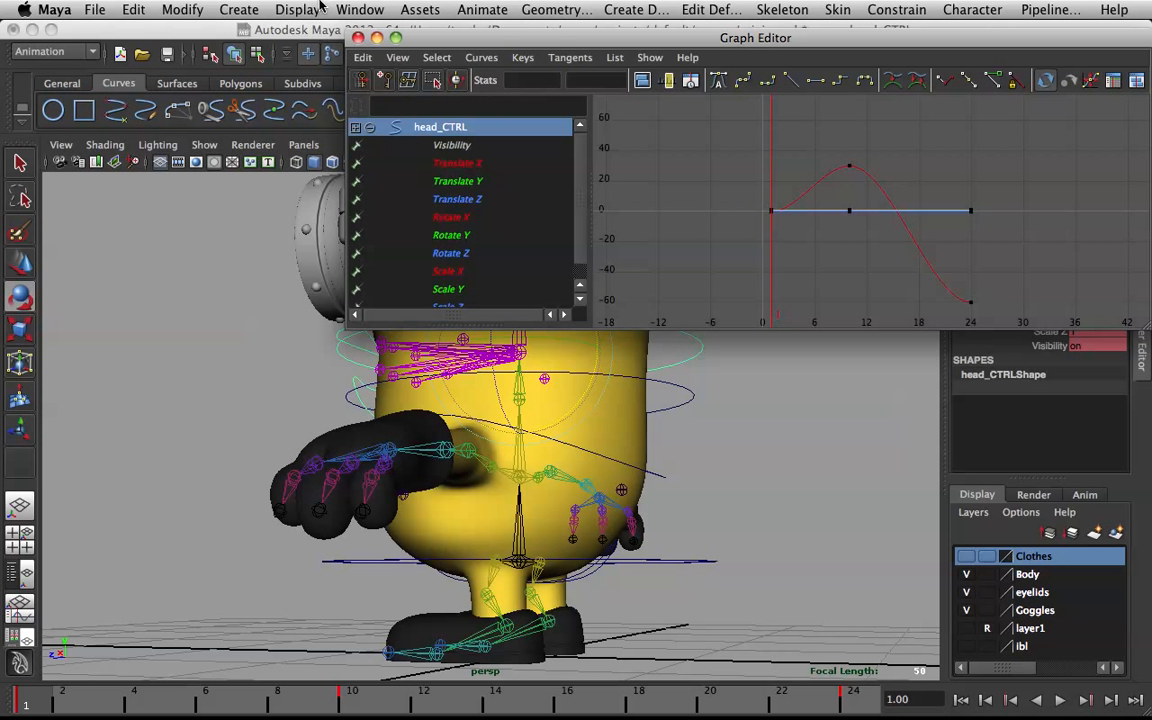
Reopen the Graph Editor, look over the head_CTRL animation curves, and close the editor.
{"action": "left_click", "coordinate": [357, 10]}
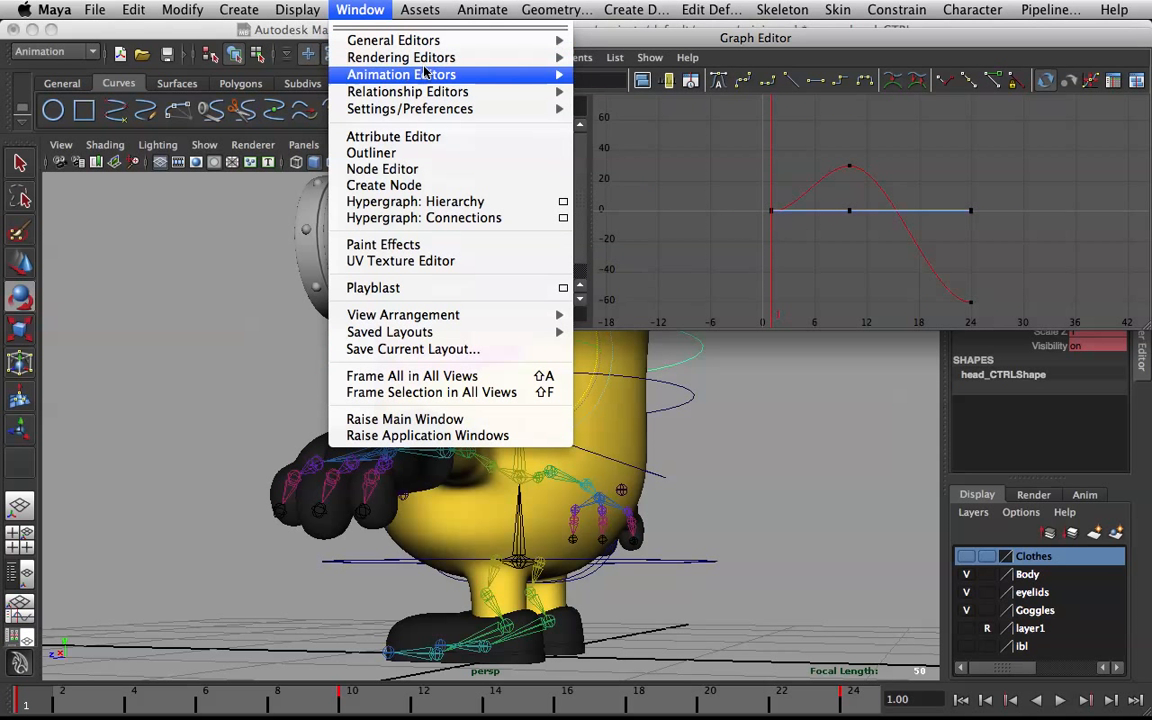
{"action": "mouse_move", "coordinate": [480, 75]}
{"action": "left_click", "coordinate": [660, 86]}
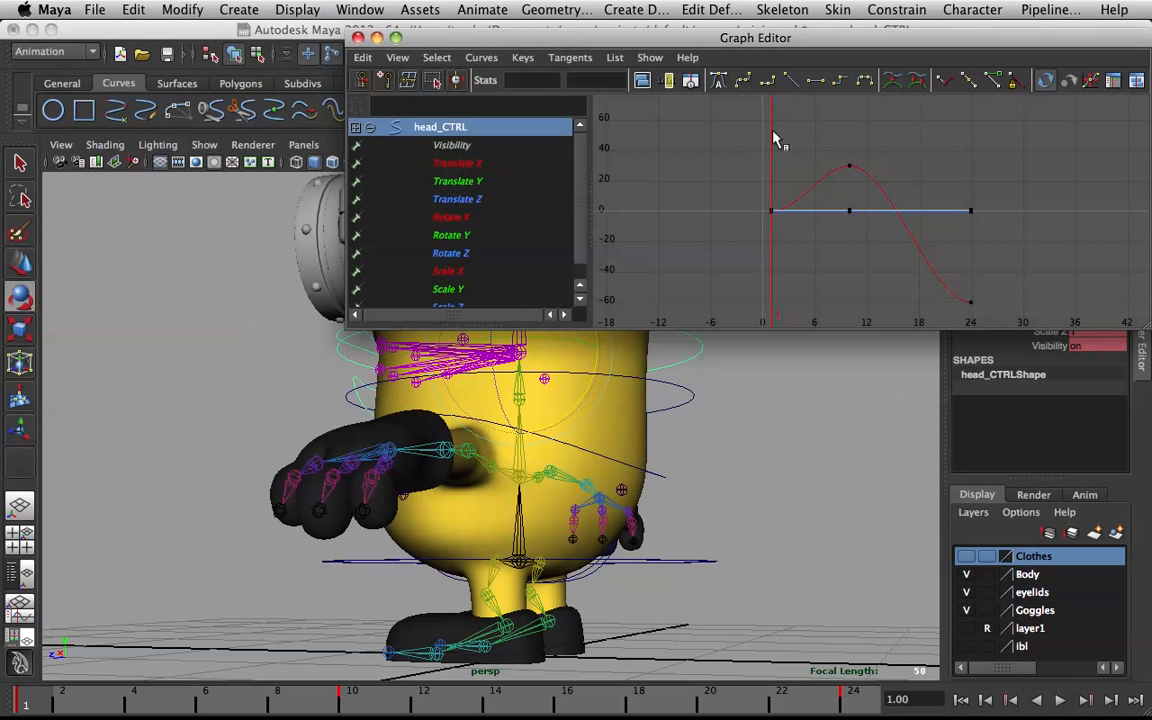
{"action": "left_click_drag", "start_coordinate": [1053, 316], "coordinate": [1050, 312]}
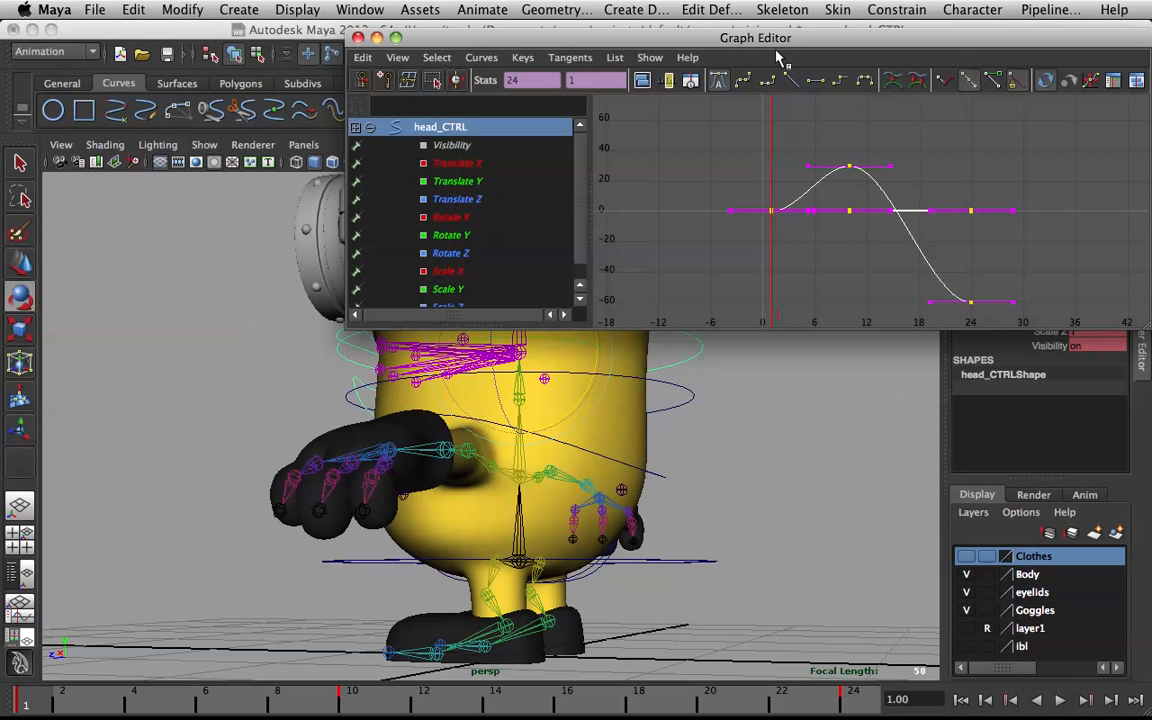
{"action": "left_click", "coordinate": [725, 193]}
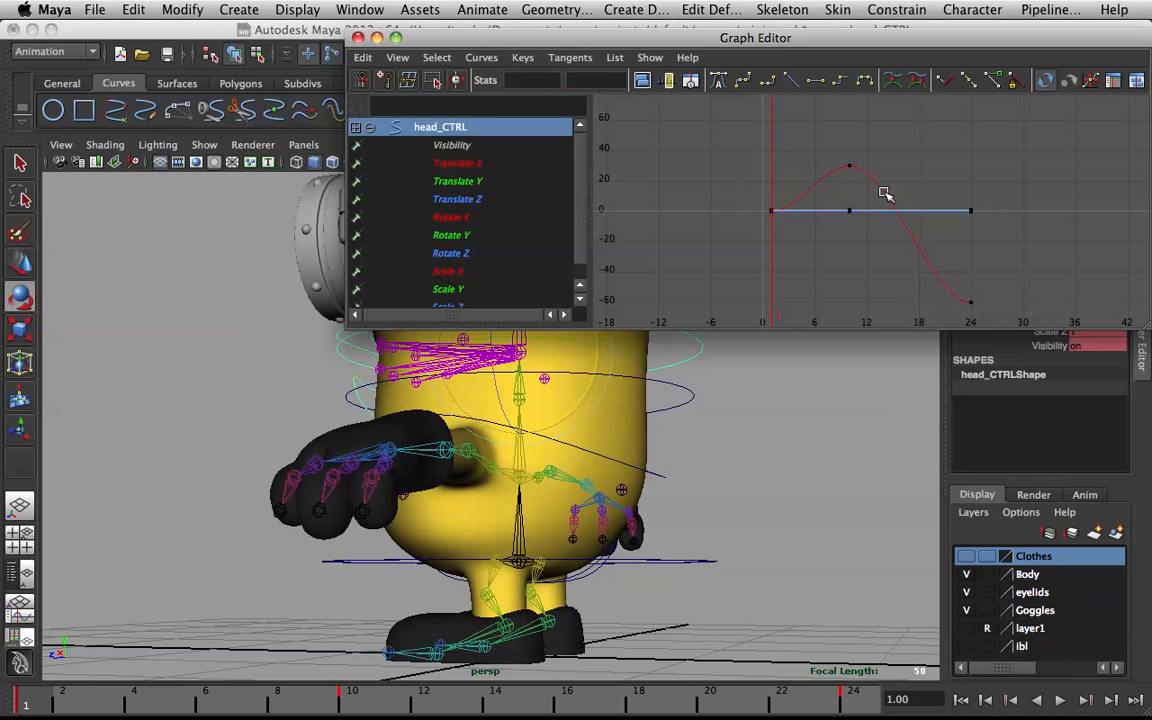
{"action": "left_click", "coordinate": [379, 38]}
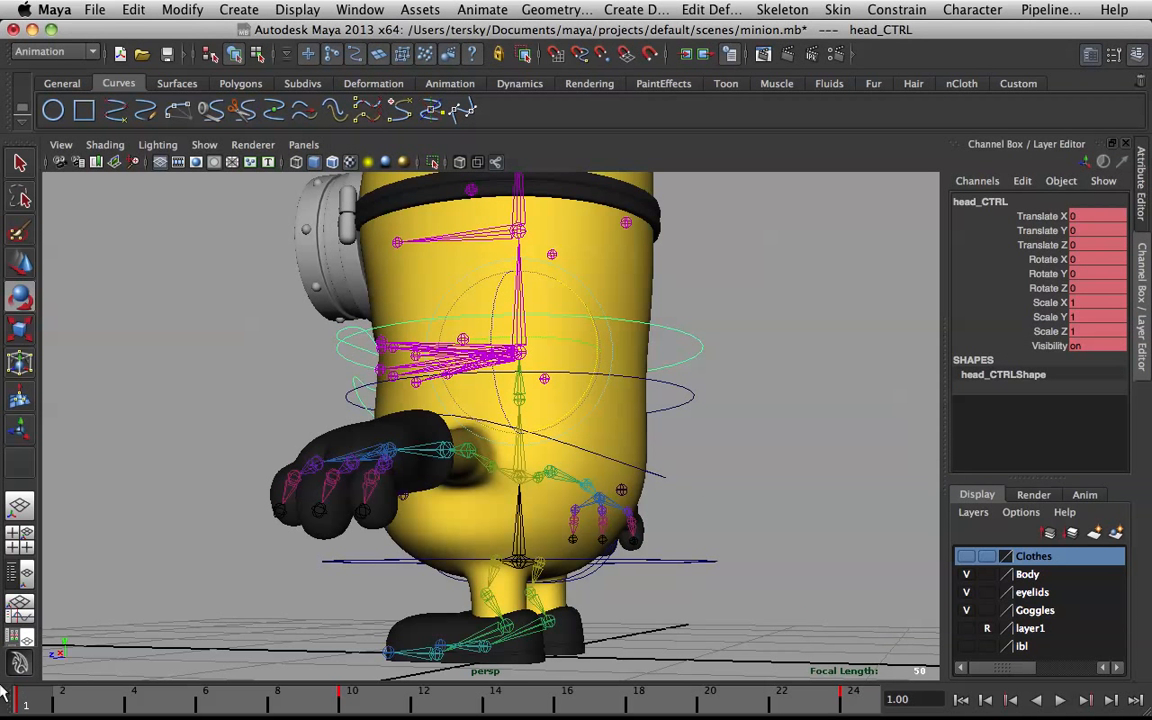
Play the head animation to check the motion, and return to frame 1.
{"action": "key", "text": "alt+v"}
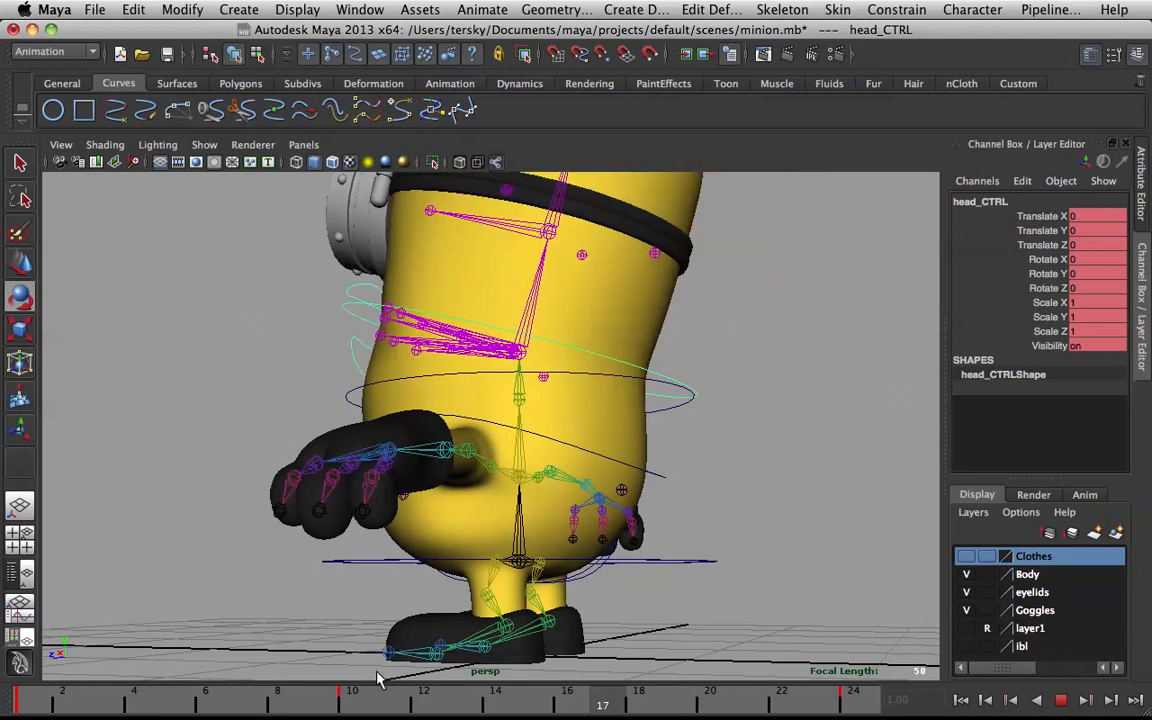
{"action": "key", "text": "alt+v"}
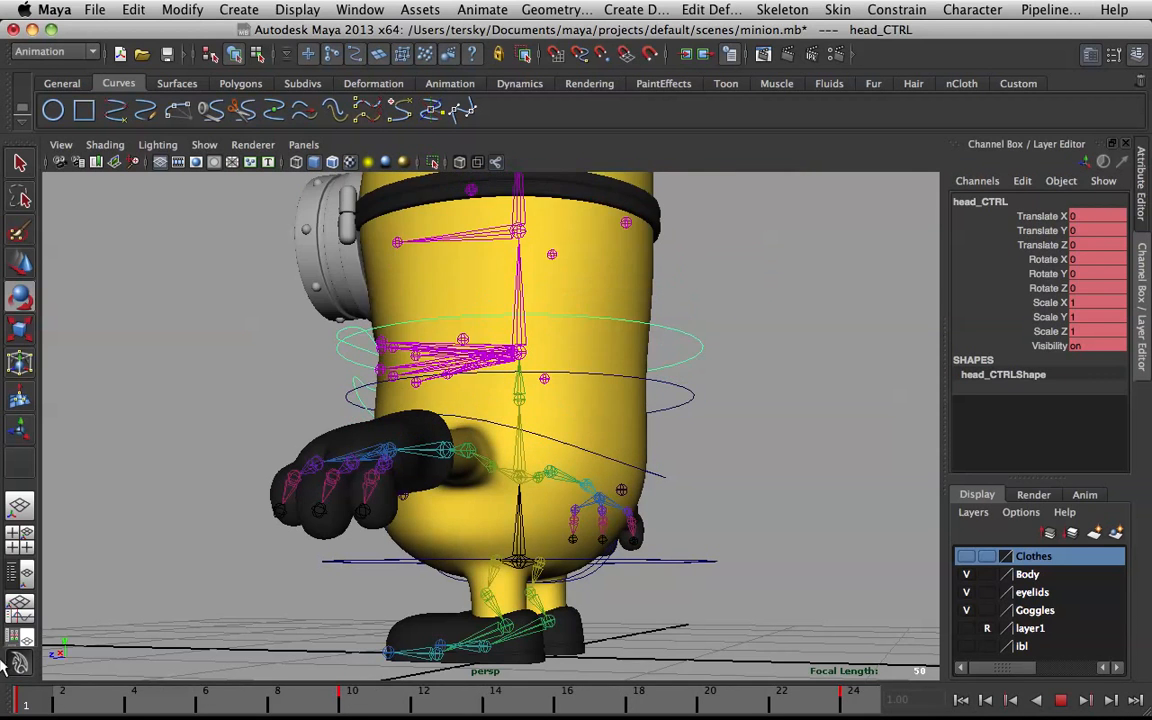
{"action": "key", "text": "shift+alt+v"}
Select the bodyBase mesh, activate the Paint Skin Weights Tool, and show its tool settings.
{"action": "left_click_drag", "start_coordinate": [558, 346], "coordinate": [620, 348], "text": "alt"}
{"action": "left_click", "coordinate": [748, 291]}
{"action": "right_click_drag", "start_coordinate": [580, 291], "coordinate": [672, 308], "text": "alt"}
{"action": "left_click", "coordinate": [620, 174]}
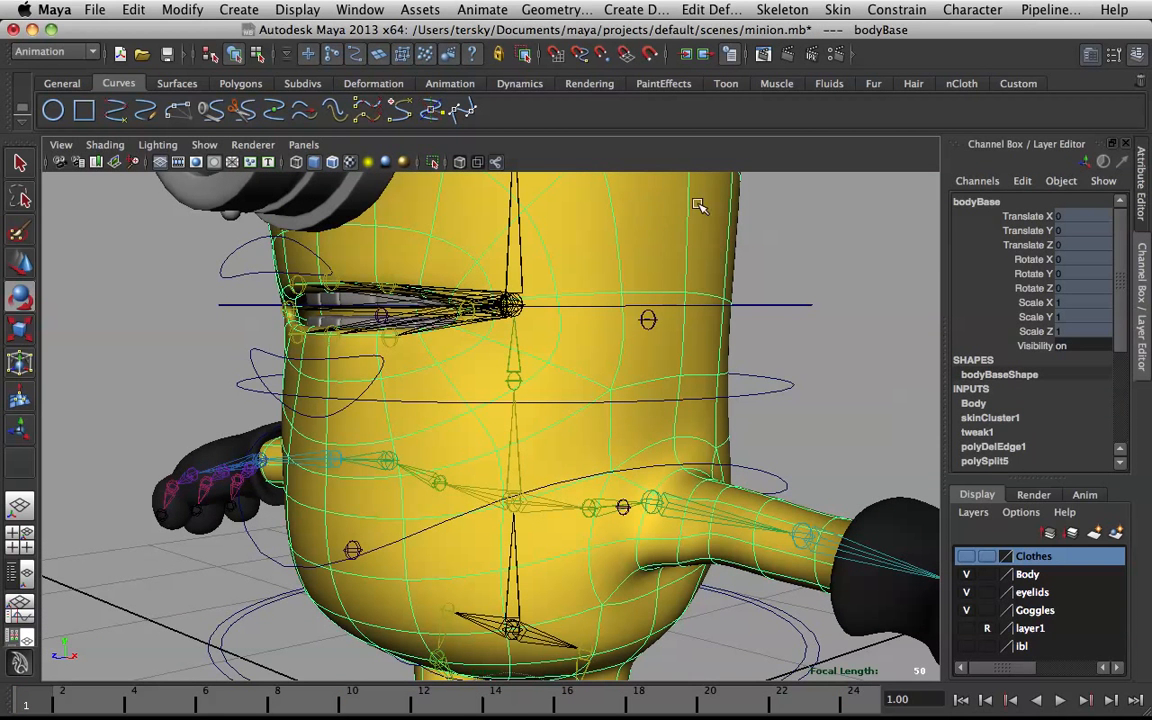
{"action": "left_click", "coordinate": [464, 85]}
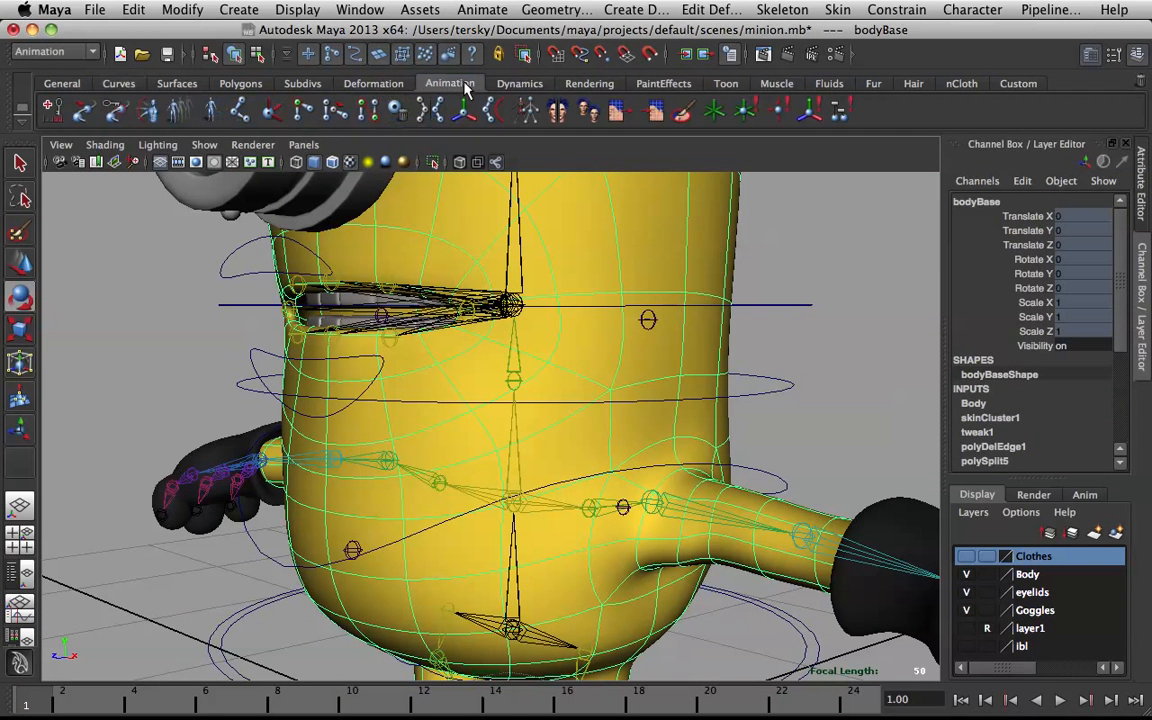
{"action": "left_click", "coordinate": [683, 116]}
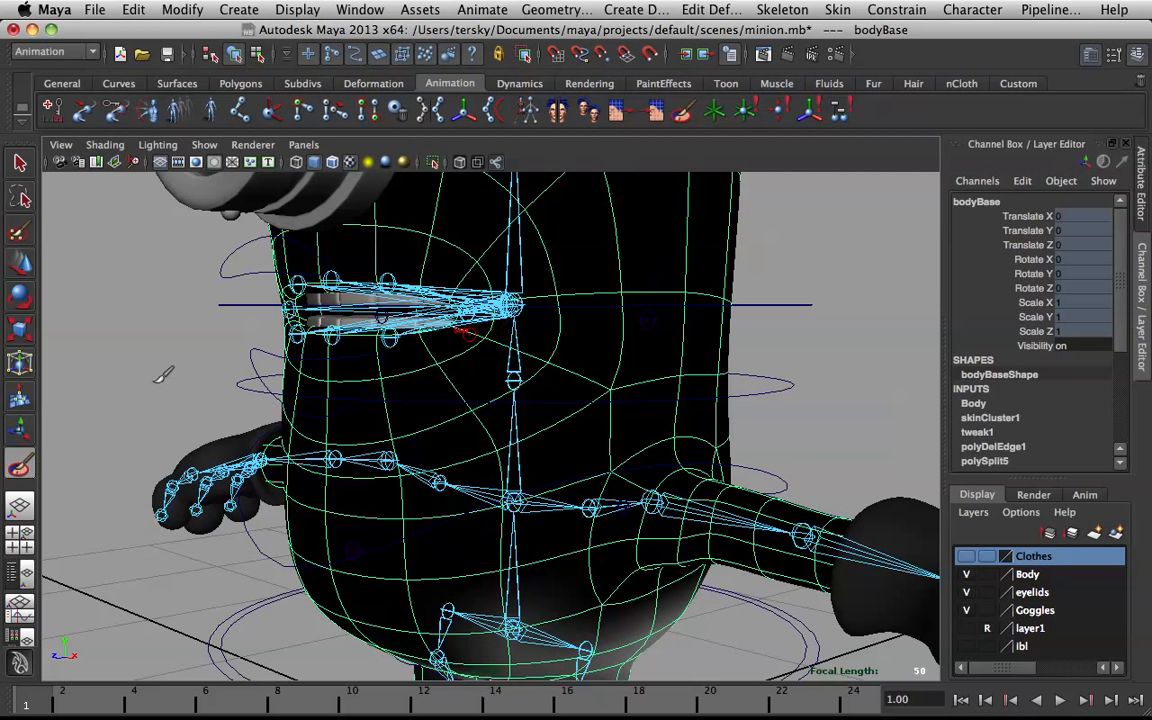
{"action": "double_click", "coordinate": [21, 467]}
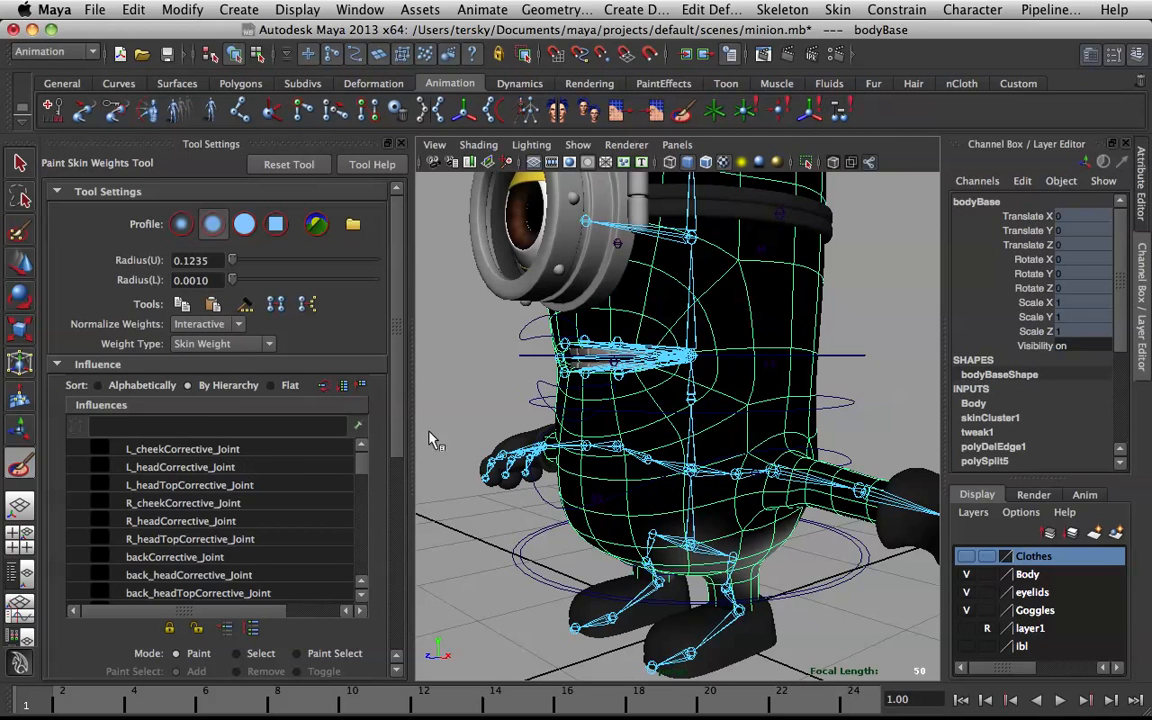
Hide the Channel Box and enlarge the weight-painting brush to an upper radius of about 0.95.
{"action": "left_click_drag", "start_coordinate": [665, 285], "coordinate": [713, 315], "text": "alt"}
{"action": "right_click_drag", "start_coordinate": [730, 334], "coordinate": [765, 265], "text": "alt"}
{"action": "middle_click_drag", "start_coordinate": [740, 327], "coordinate": [728, 345], "text": "alt"}
{"action": "left_click_drag", "start_coordinate": [728, 345], "coordinate": [720, 323], "text": "alt"}
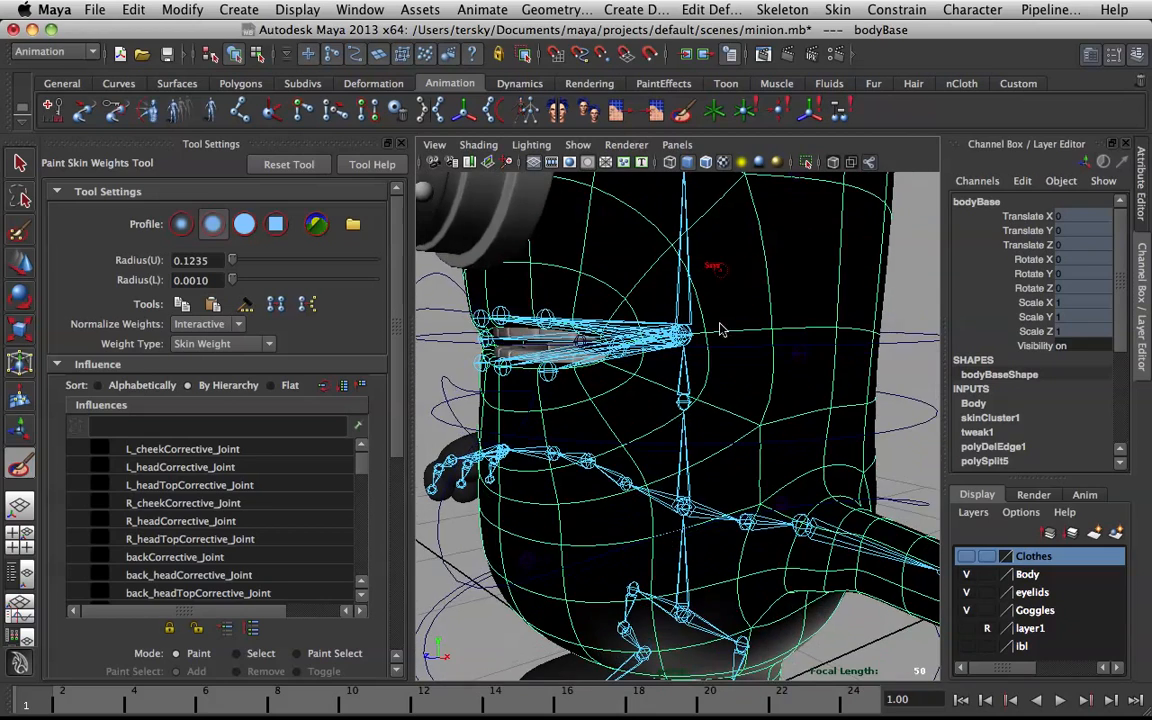
{"action": "left_click", "coordinate": [1143, 288]}
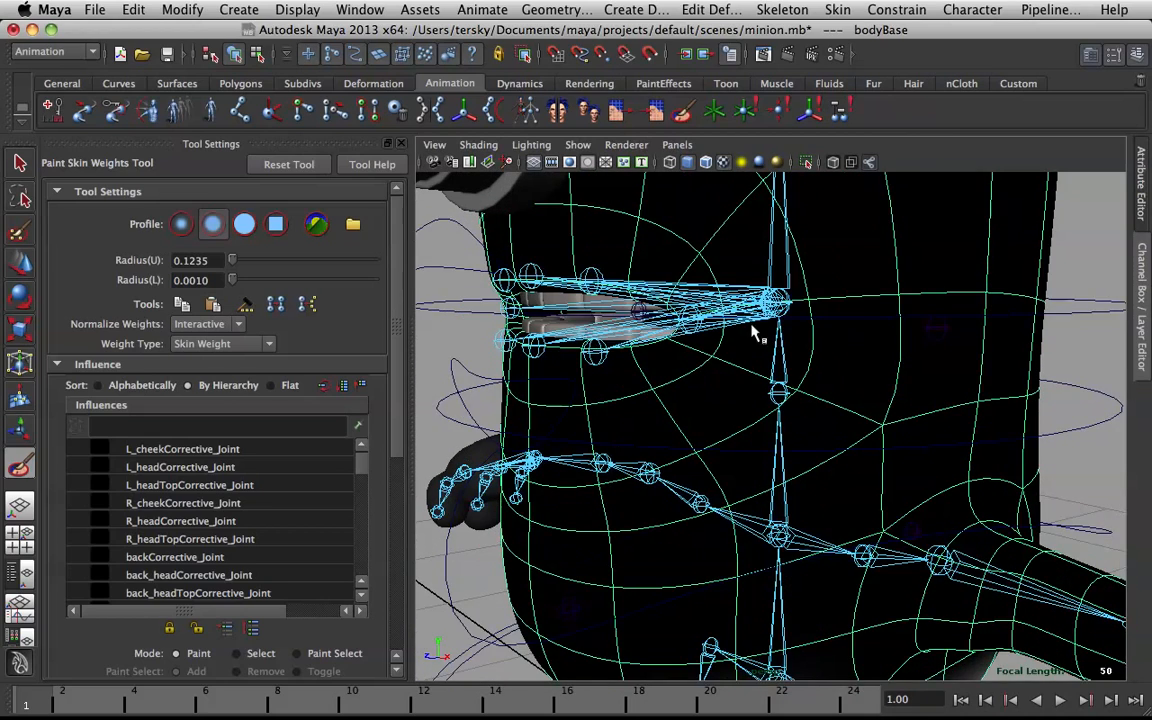
{"action": "left_click_drag", "start_coordinate": [800, 335], "coordinate": [858, 344]}
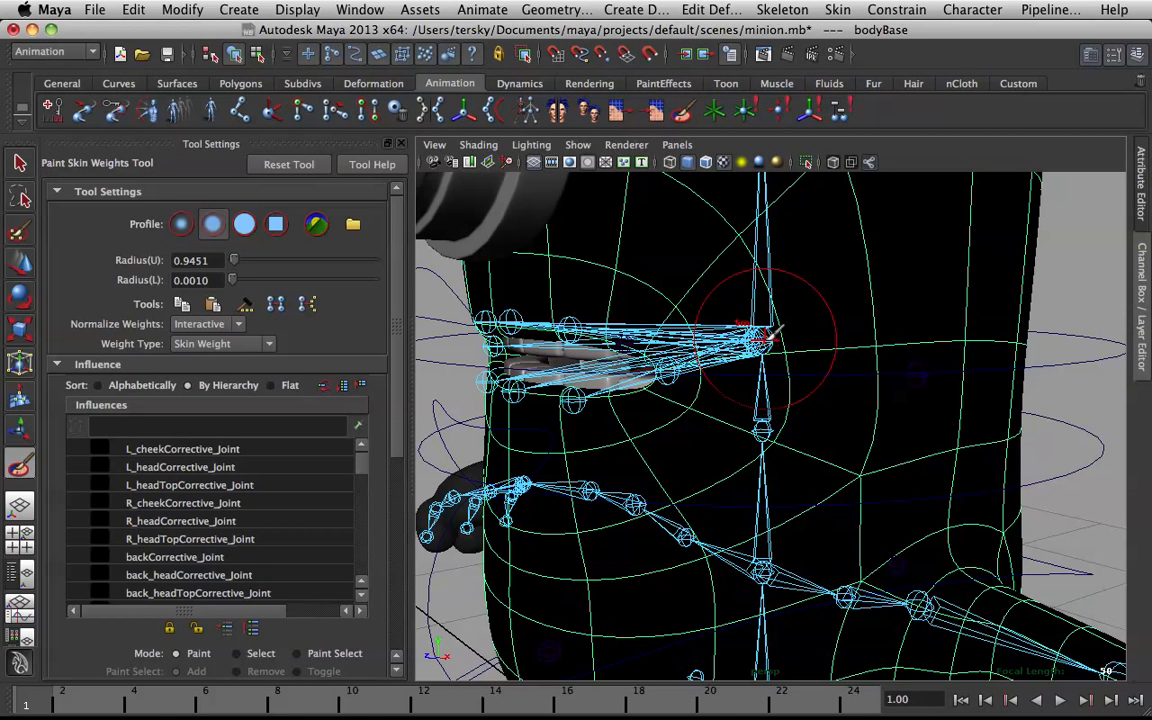
Pick head1_Joint as the paint influence and inspect its weights on the front and back of the body.
{"action": "scroll", "coordinate": [775, 360], "scroll_direction": "down", "scroll_amount": 3}
{"action": "middle_click_drag", "start_coordinate": [772, 360], "coordinate": [742, 428], "text": "alt"}
{"action": "left_click_drag", "start_coordinate": [742, 428], "coordinate": [743, 421], "text": "alt"}
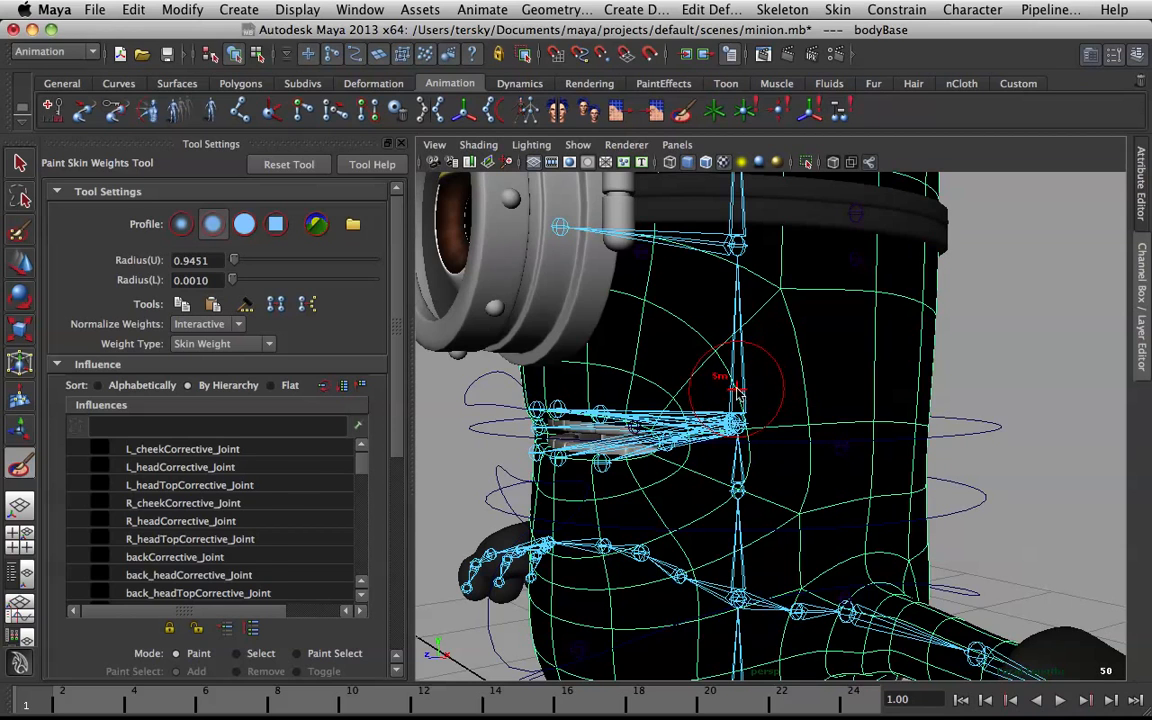
{"action": "right_click", "coordinate": [737, 393]}
{"action": "left_click", "coordinate": [741, 322]}
{"action": "left_click_drag", "start_coordinate": [745, 345], "coordinate": [873, 349], "text": "alt"}
{"action": "left_click_drag", "start_coordinate": [965, 347], "coordinate": [672, 266], "text": "alt"}
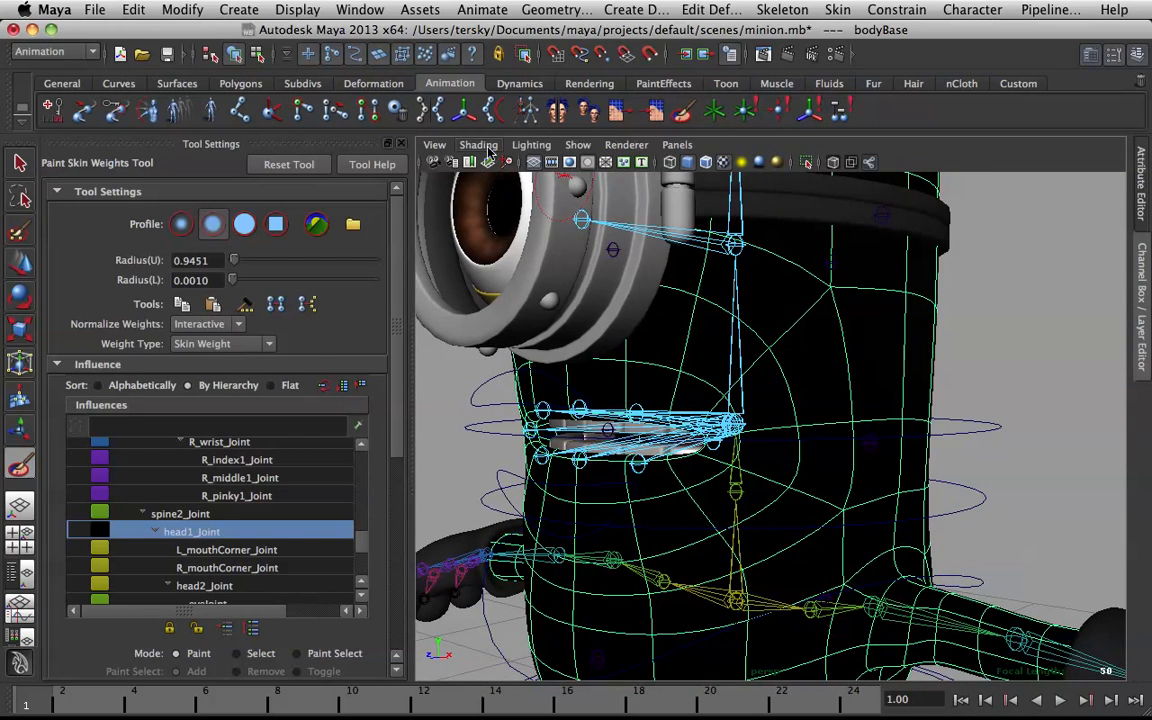
{"action": "left_click", "coordinate": [479, 145]}
{"action": "left_click", "coordinate": [1035, 155]}
{"action": "left_click_drag", "start_coordinate": [780, 362], "coordinate": [914, 296], "text": "alt"}
{"action": "left_click_drag", "start_coordinate": [727, 391], "coordinate": [805, 470], "text": "alt"}
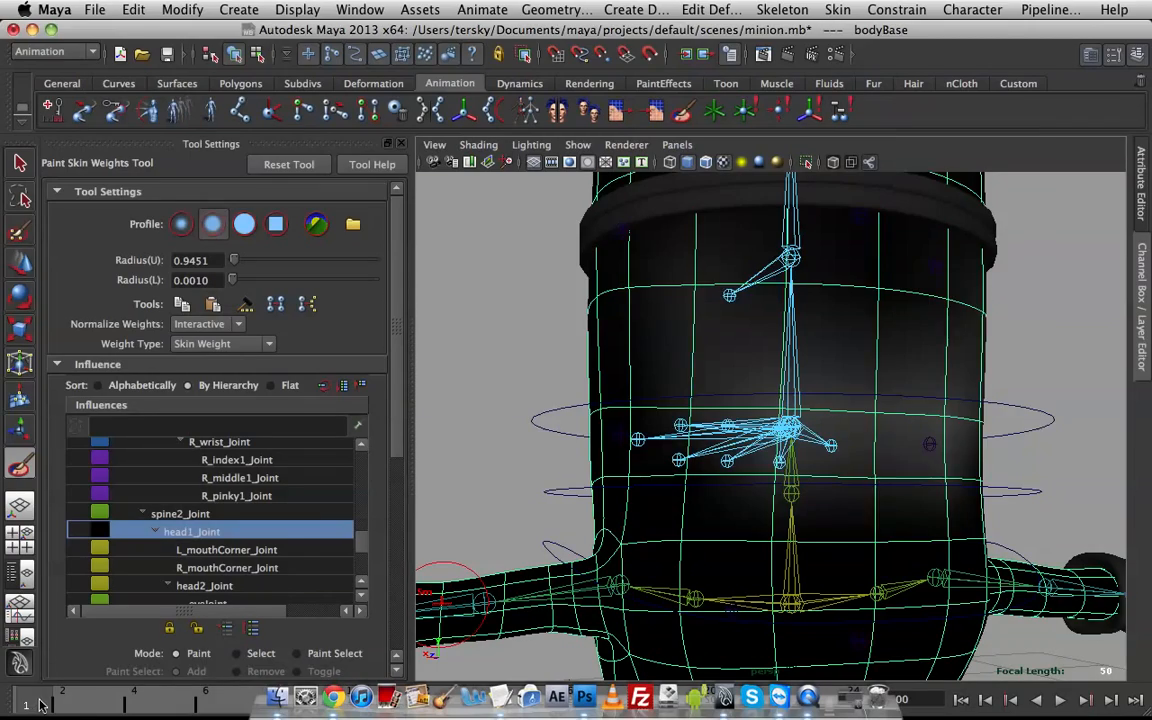
Play the animation, stop it, scrub to frame 10, and examine the body deformation around the mouth with head1_Joint's weights displayed.
{"action": "key", "text": "alt+v"}
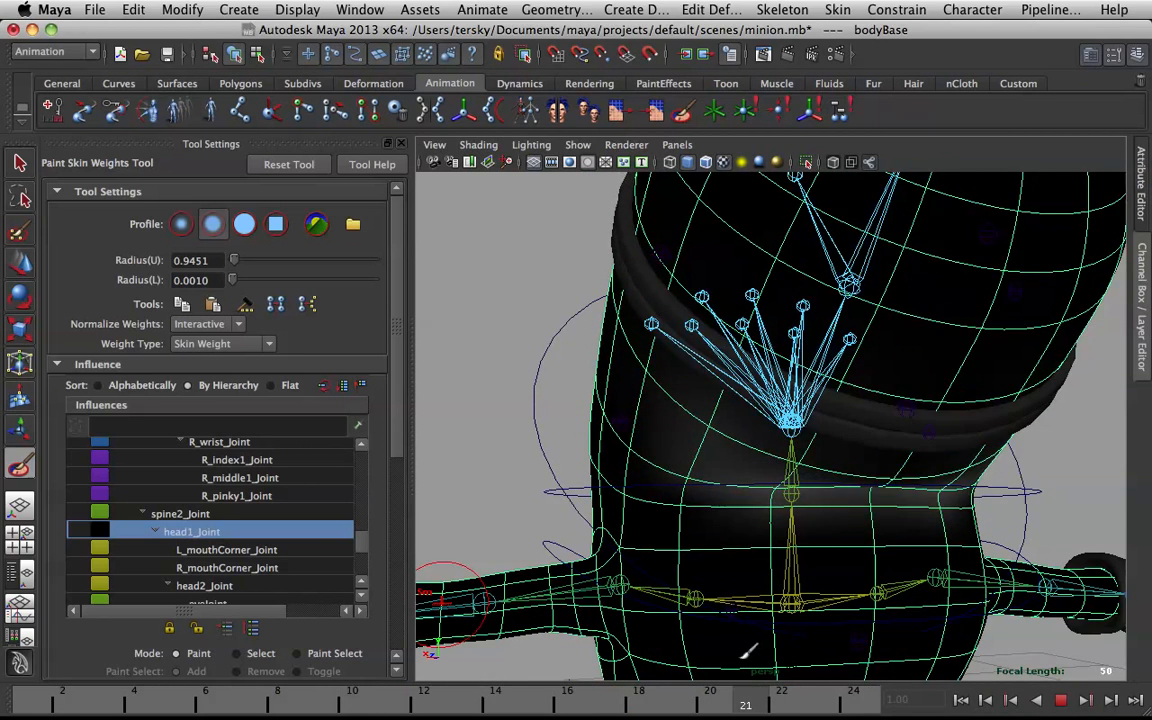
{"action": "key", "text": "alt+v"}
{"action": "left_click_drag", "start_coordinate": [877, 409], "coordinate": [945, 430], "text": "alt"}
{"action": "mouse_move", "coordinate": [710, 685]}
{"action": "left_mouse_down"}
{"action": "mouse_move", "coordinate": [745, 688]}
{"action": "mouse_move", "coordinate": [692, 669]}
{"action": "mouse_move", "coordinate": [397, 678]}
{"action": "mouse_move", "coordinate": [308, 658]}
{"action": "mouse_move", "coordinate": [86, 660]}
{"action": "mouse_move", "coordinate": [49, 672]}
{"action": "mouse_move", "coordinate": [1070, 647]}
{"action": "mouse_move", "coordinate": [193, 653]}
{"action": "mouse_move", "coordinate": [340, 655]}
{"action": "left_mouse_up"}
{"action": "left_click_drag", "start_coordinate": [507, 411], "coordinate": [833, 203], "text": "alt"}
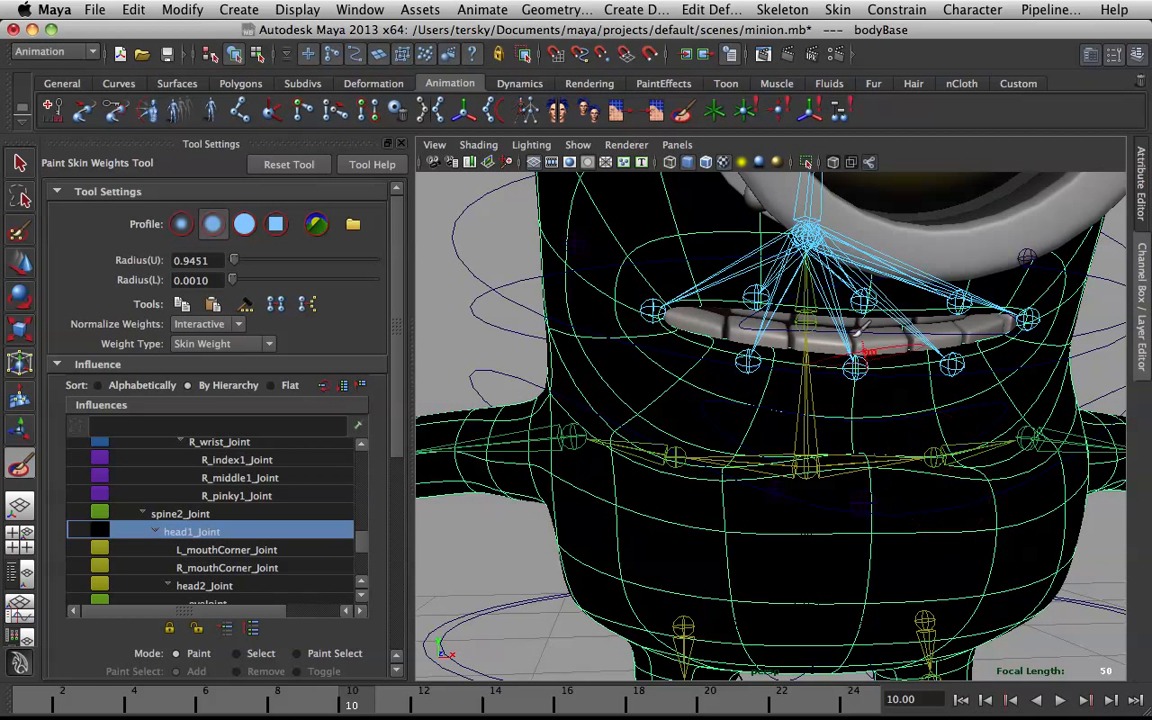
{"action": "left_click_drag", "start_coordinate": [760, 272], "coordinate": [818, 265], "text": "alt"}
{"action": "scroll", "coordinate": [846, 350], "scroll_direction": "up", "scroll_amount": 3}
{"action": "left_click_drag", "start_coordinate": [838, 370], "coordinate": [715, 215], "text": "alt"}
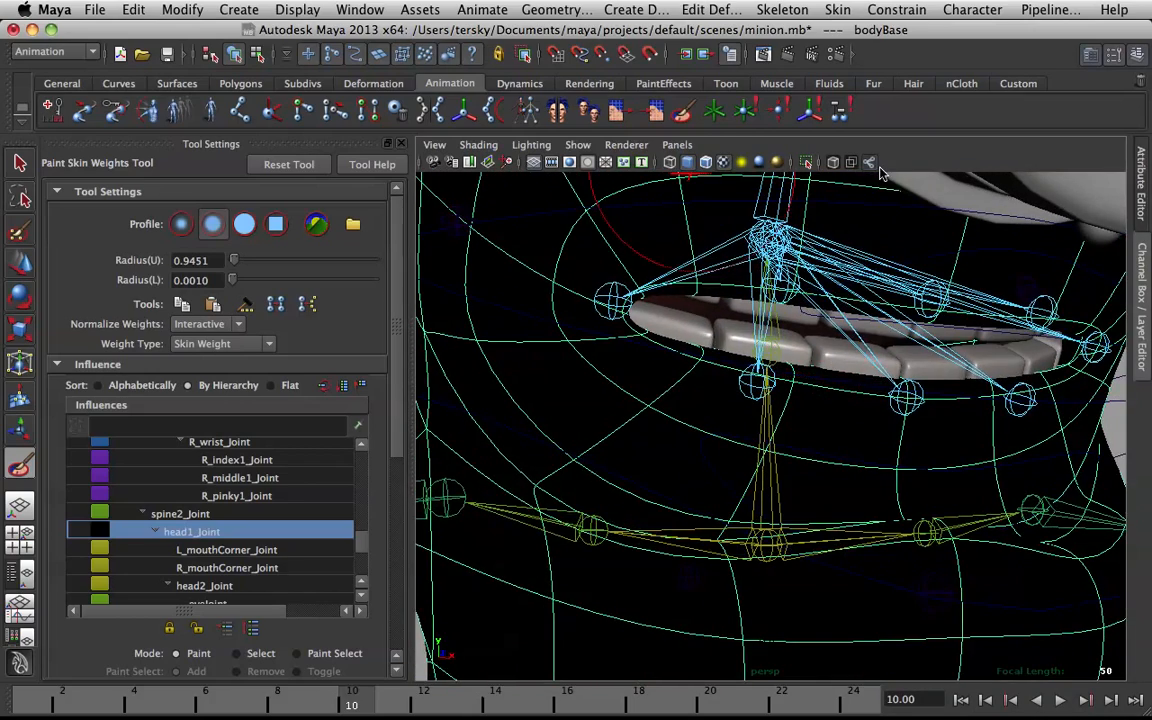
Pick R_lowerRip_Joint as the paint influence and inspect its weights below the mouth.
{"action": "left_click_drag", "start_coordinate": [940, 381], "coordinate": [947, 381], "text": "alt"}
{"action": "left_click_drag", "start_coordinate": [1080, 509], "coordinate": [810, 537], "text": "alt"}
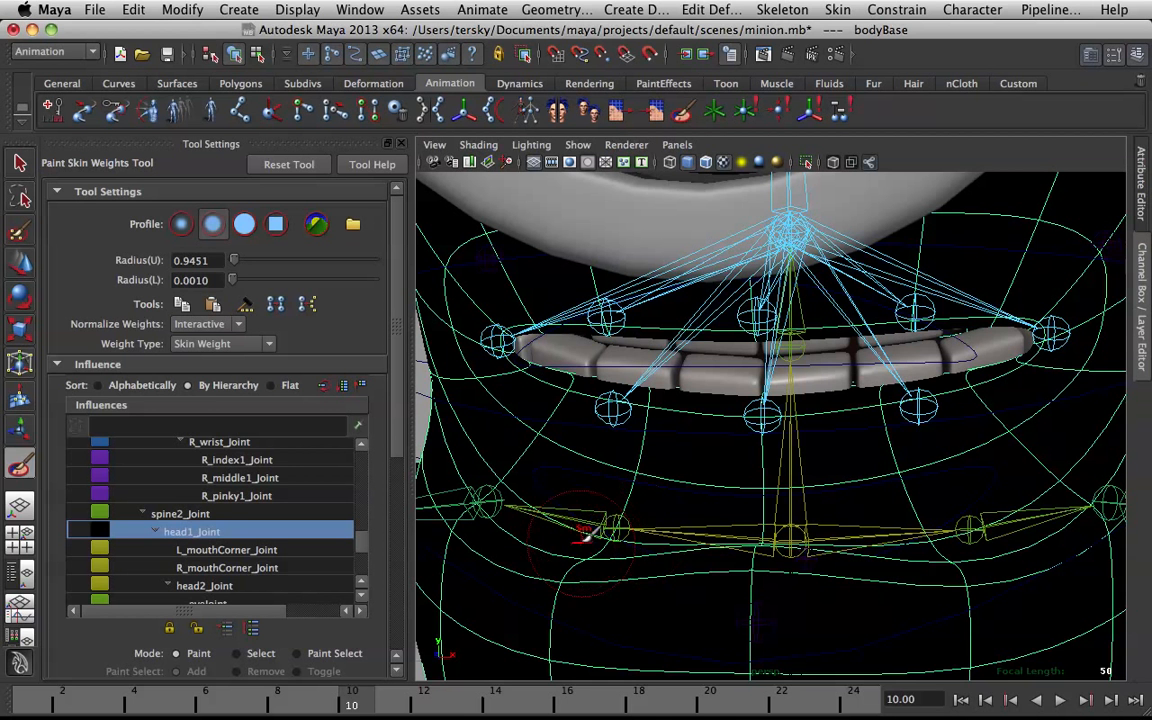
{"action": "right_click_drag", "start_coordinate": [619, 408], "coordinate": [555, 318]}
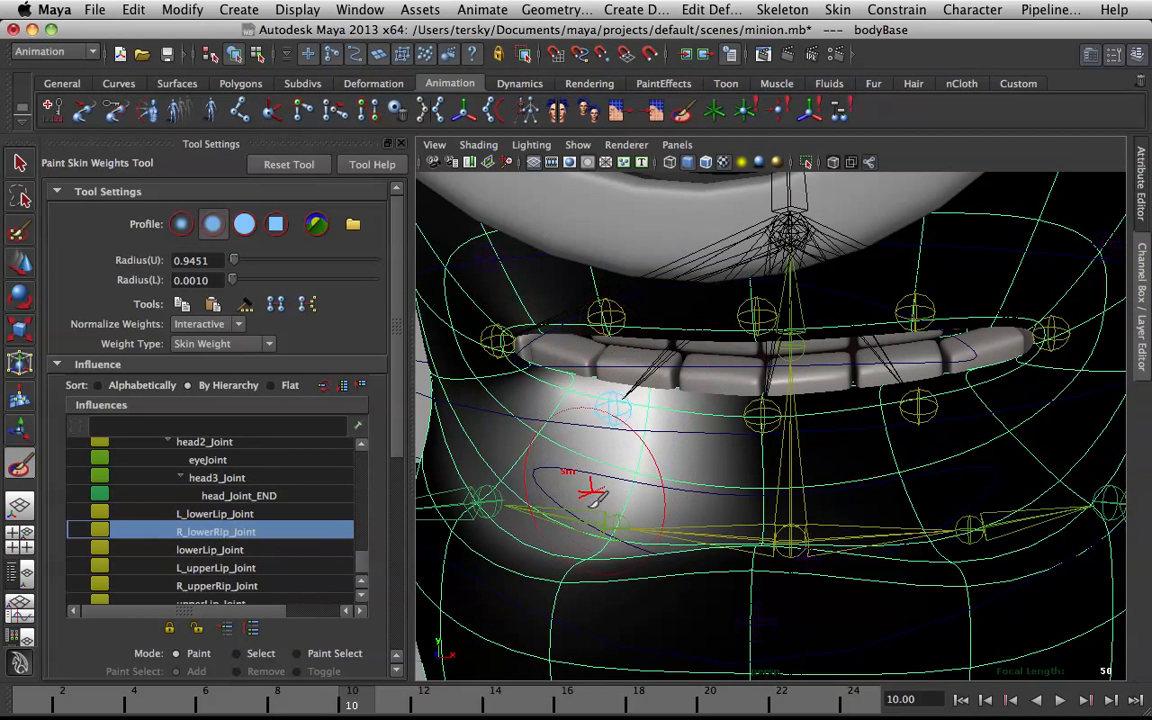
{"action": "mouse_move", "coordinate": [665, 460]}
{"action": "left_mouse_down", "text": "alt"}
{"action": "mouse_move", "coordinate": [638, 465]}
{"action": "mouse_move", "coordinate": [681, 478]}
{"action": "mouse_move", "coordinate": [760, 450]}
{"action": "mouse_move", "coordinate": [706, 492]}
{"action": "left_mouse_up", "text": "alt"}
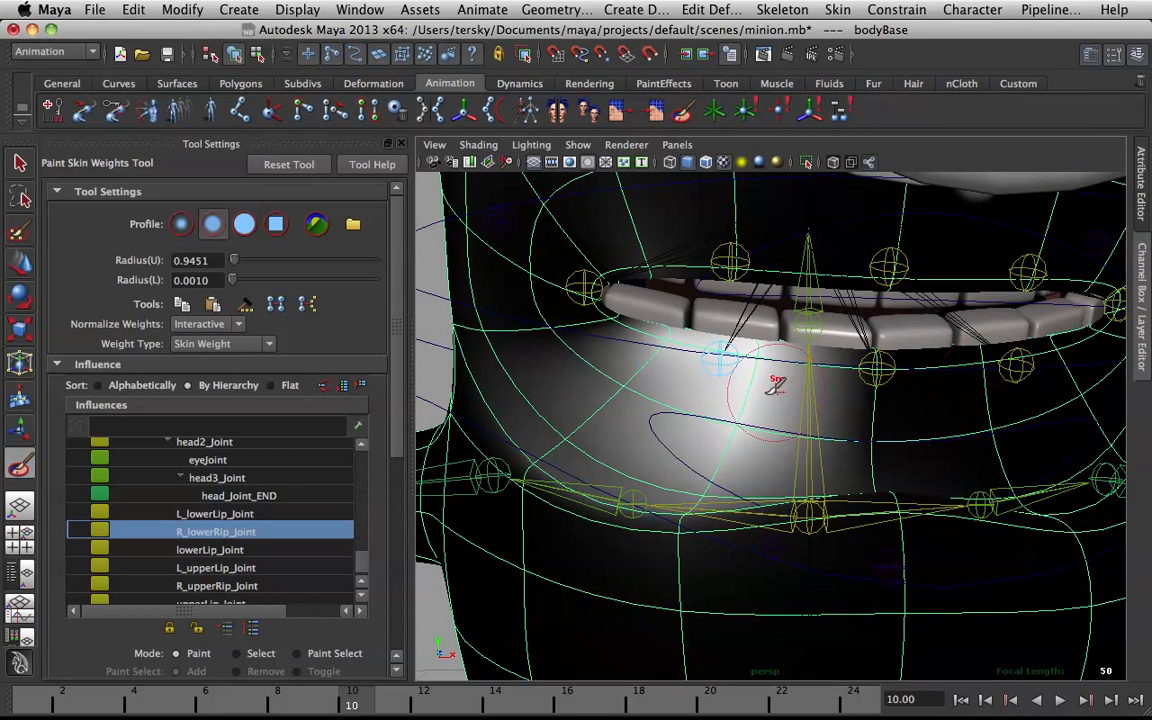
{"action": "left_click_drag", "start_coordinate": [775, 385], "coordinate": [700, 378], "text": "alt"}
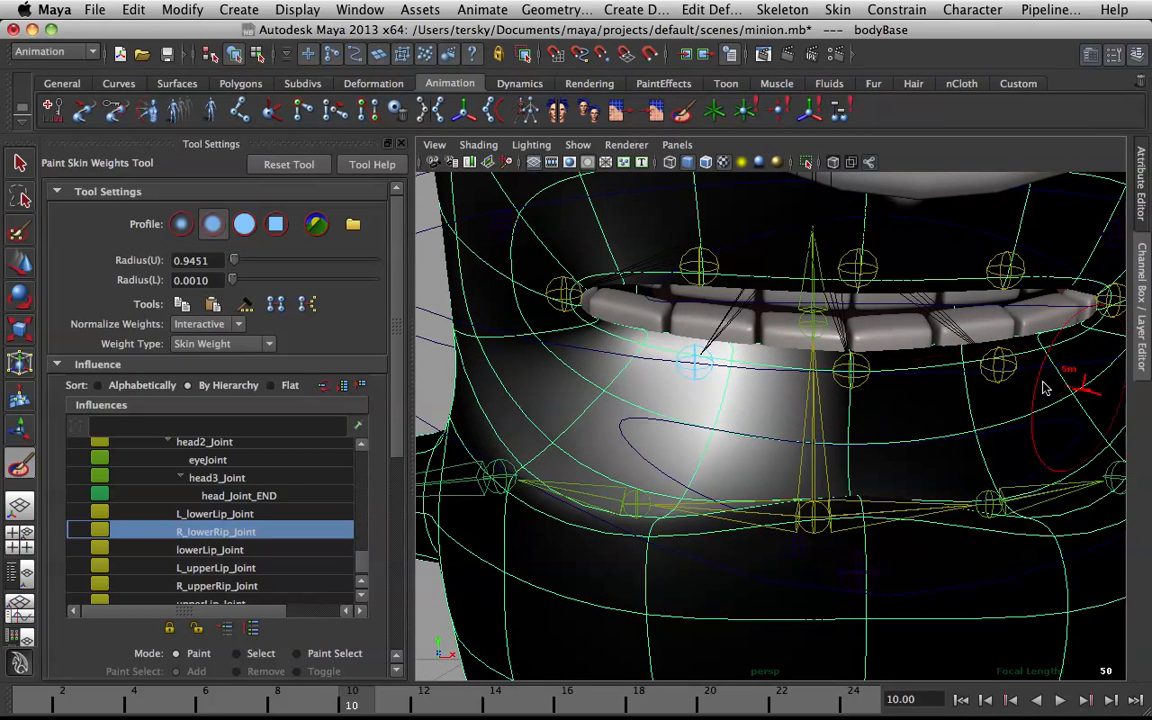
Pick L_lowerLip_Joint as the paint influence and inspect its weights from the mouth down to the belly crease.
{"action": "right_click_drag", "start_coordinate": [996, 372], "coordinate": [885, 314]}
{"action": "mouse_move", "coordinate": [990, 481]}
{"action": "left_mouse_down", "text": "alt"}
{"action": "mouse_move", "coordinate": [887, 415]}
{"action": "mouse_move", "coordinate": [918, 390]}
{"action": "mouse_move", "coordinate": [876, 397]}
{"action": "left_mouse_up", "text": "alt"}
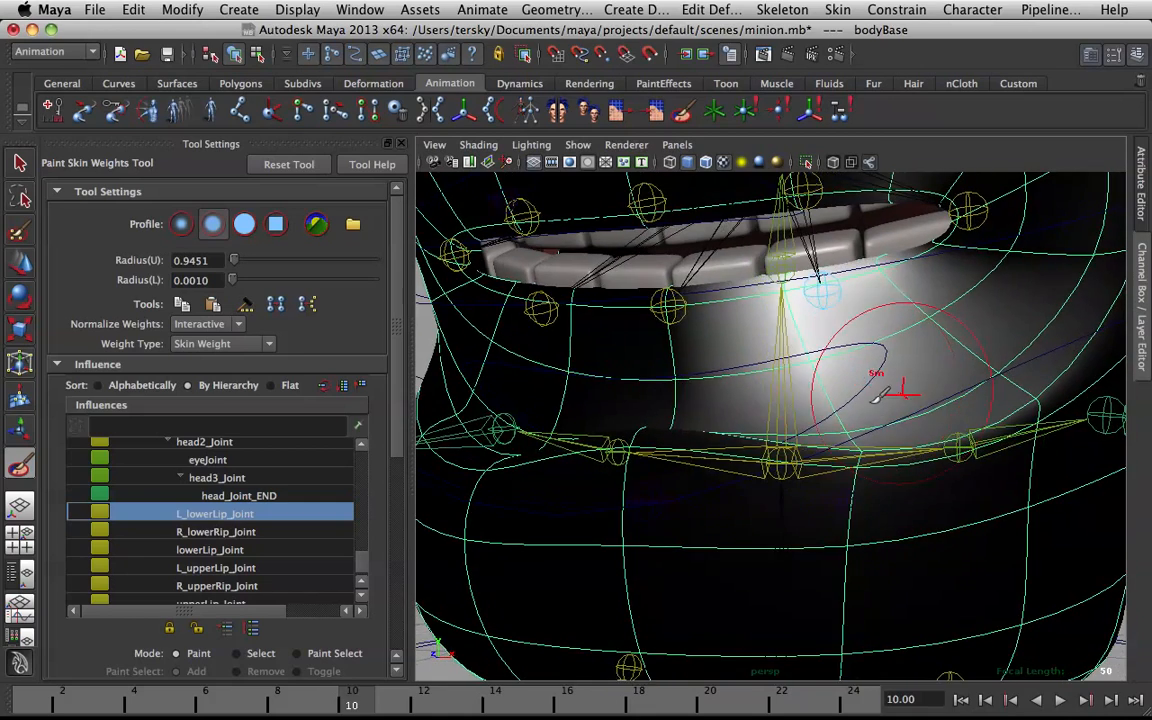
{"action": "left_click_drag", "start_coordinate": [1014, 399], "coordinate": [1028, 402], "text": "alt"}
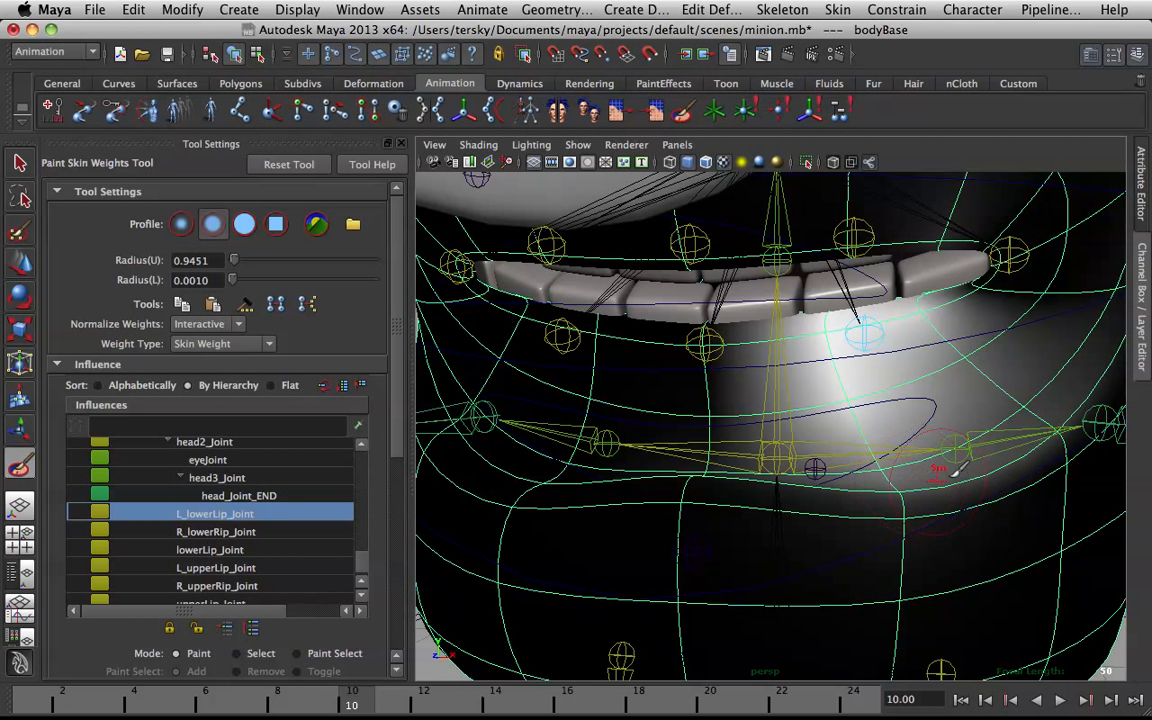
{"action": "left_click_drag", "start_coordinate": [785, 392], "coordinate": [834, 391], "text": "alt"}
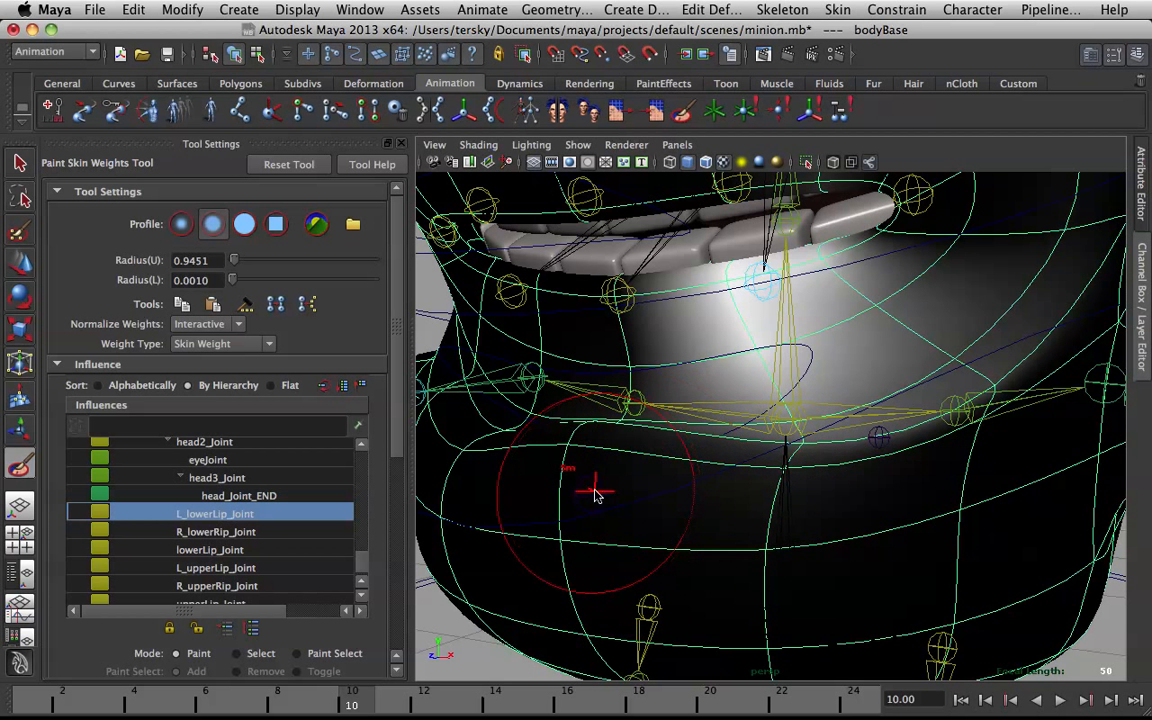
Pick frontCorrcective_Joint as the influence and set the brush to the Add operation with a soft profile and an upper radius of 0.7687.
{"action": "right_click_drag", "start_coordinate": [593, 493], "coordinate": [540, 312]}
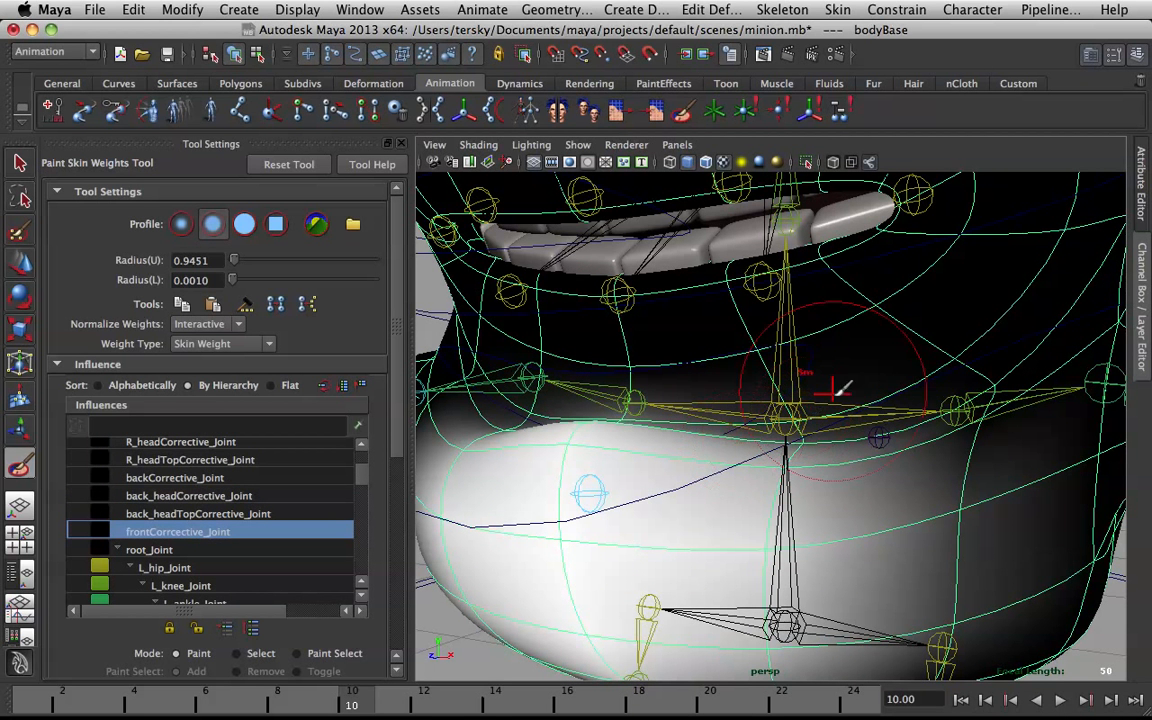
{"action": "left_click_drag", "start_coordinate": [398, 442], "coordinate": [398, 540]}
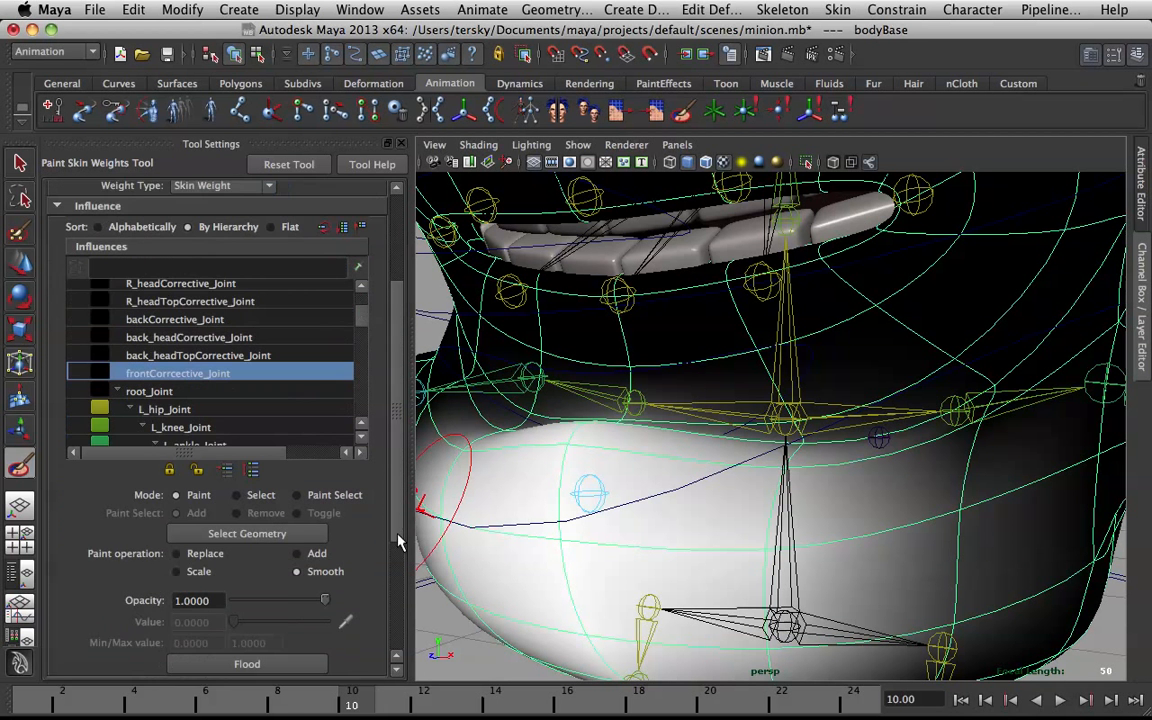
{"action": "scroll", "coordinate": [309, 524], "scroll_direction": "down", "scroll_amount": 1}
{"action": "left_click", "coordinate": [298, 539]}
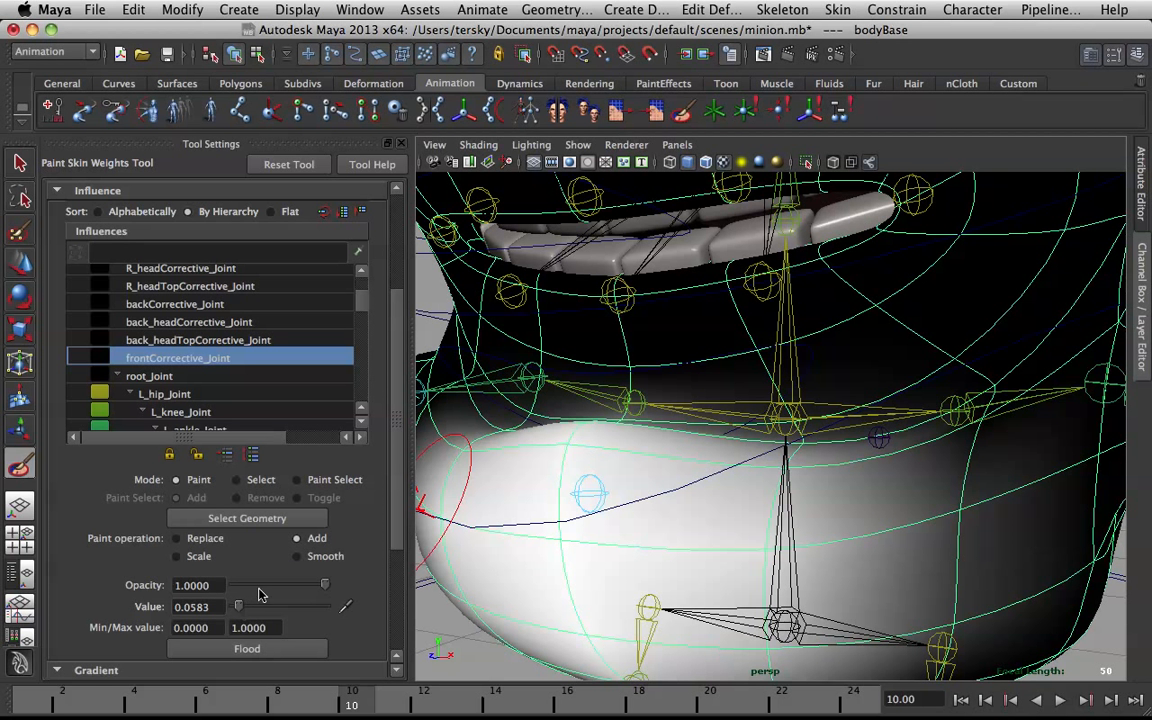
{"action": "scroll", "coordinate": [348, 235], "scroll_direction": "up", "scroll_amount": 10}
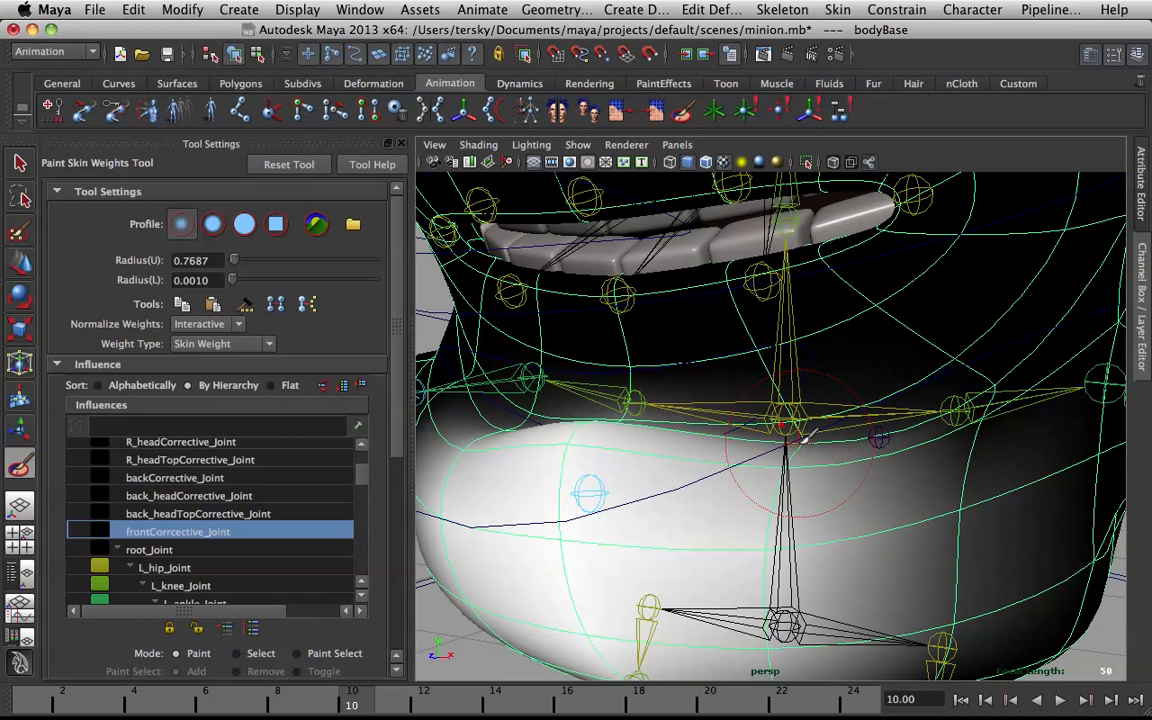
Add frontCorrcective_Joint weight with a few dabs at the centre of the crease above the belly.
{"action": "left_click", "coordinate": [801, 442]}
{"action": "left_click", "coordinate": [801, 430]}
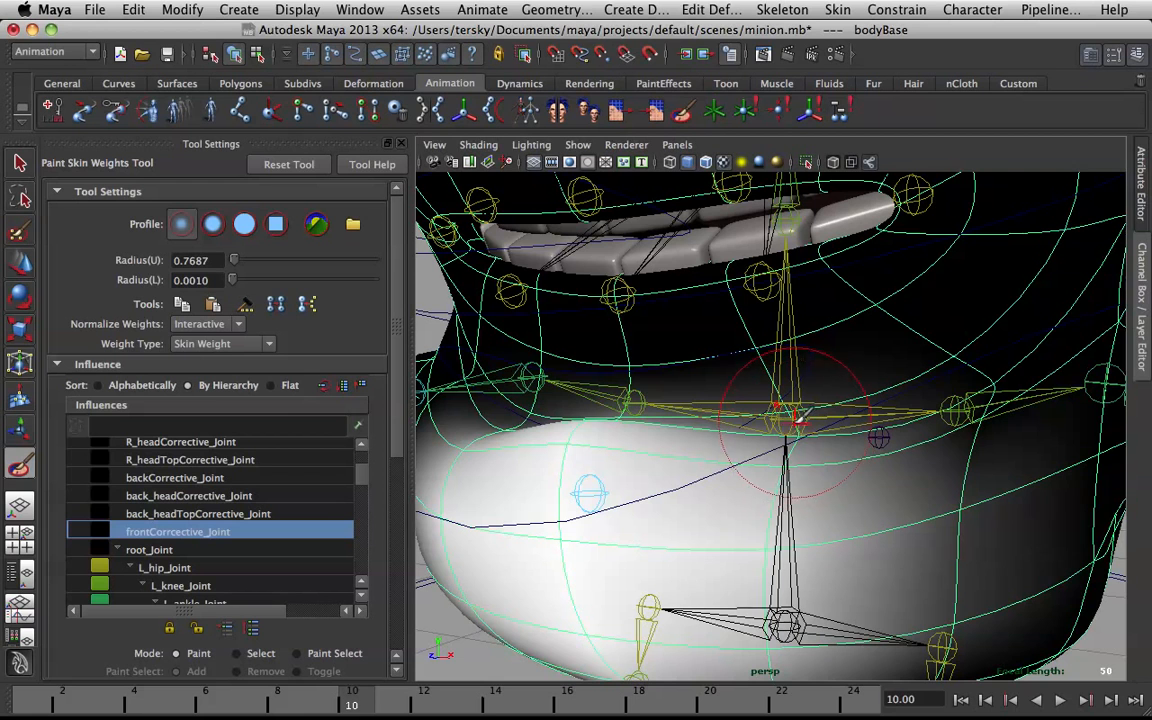
{"action": "left_click_drag", "start_coordinate": [904, 401], "coordinate": [944, 408], "text": "alt"}
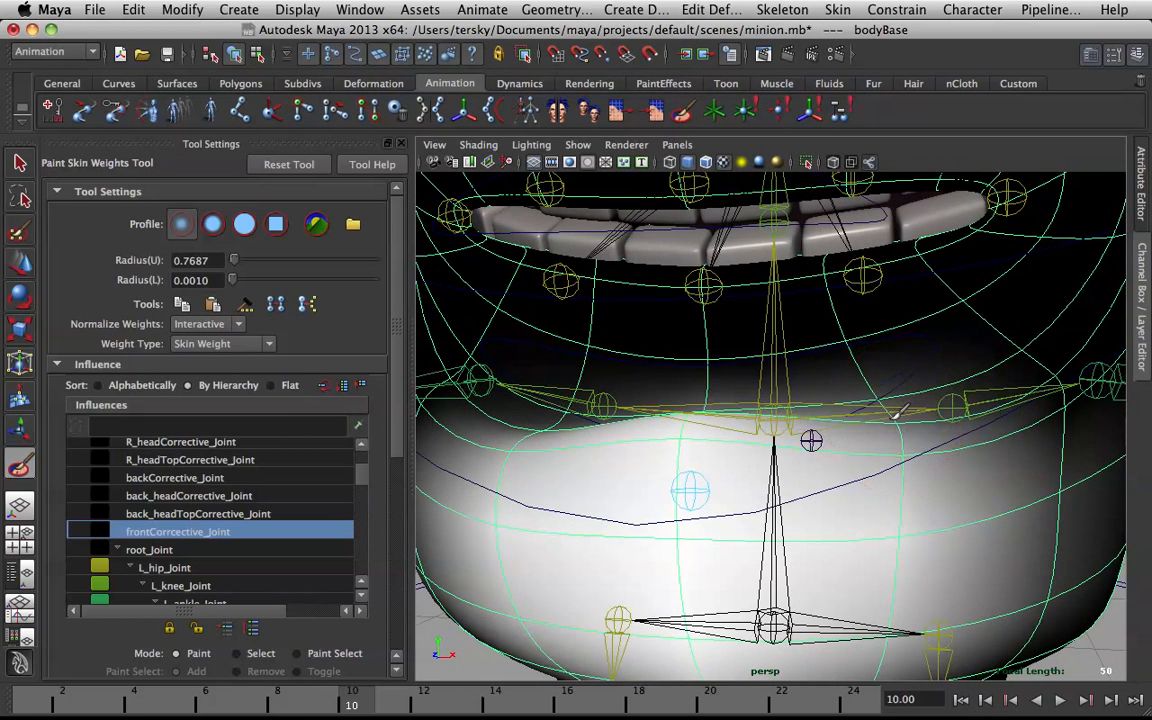
Turn off the X-ray joint display and isolate the bodyBase mesh in the view.
{"action": "left_click", "coordinate": [871, 162]}
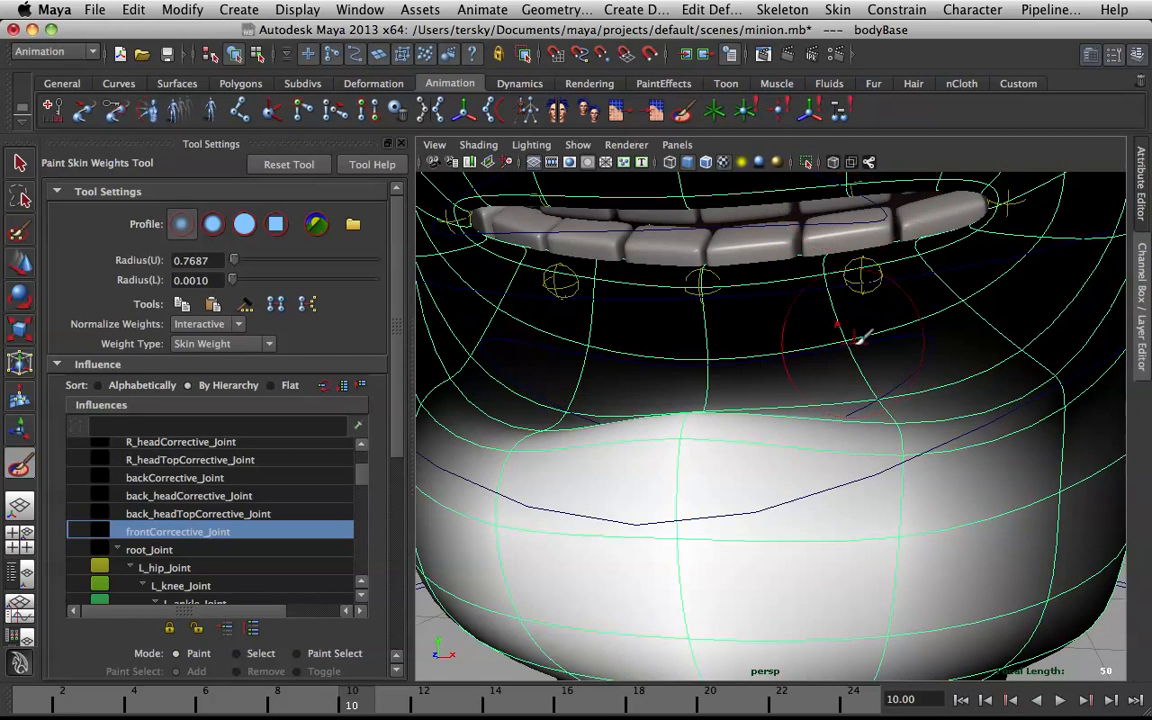
{"action": "scroll", "coordinate": [772, 303], "scroll_direction": "down", "scroll_amount": 5}
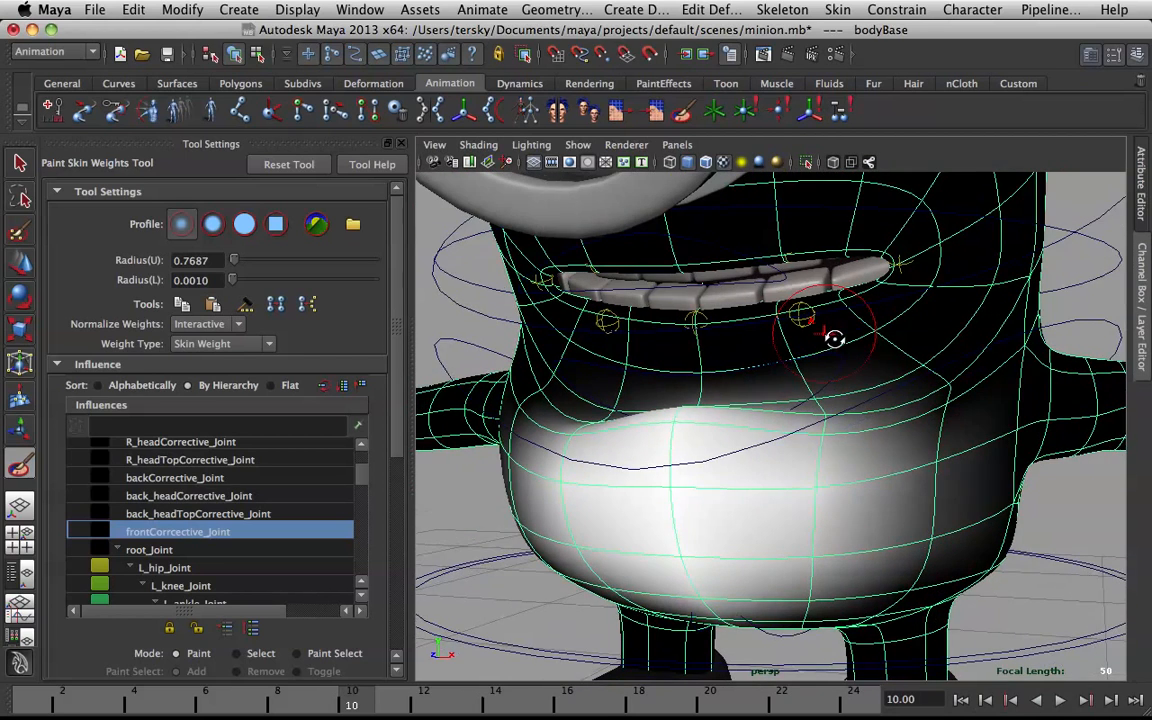
{"action": "left_click", "coordinate": [806, 162]}
{"action": "scroll", "coordinate": [849, 399], "scroll_direction": "up", "scroll_amount": 5}
{"action": "mouse_move", "coordinate": [828, 399]}
{"action": "left_mouse_down", "text": "alt"}
{"action": "mouse_move", "coordinate": [707, 411]}
{"action": "mouse_move", "coordinate": [752, 403]}
{"action": "mouse_move", "coordinate": [699, 465]}
{"action": "mouse_move", "coordinate": [625, 424]}
{"action": "mouse_move", "coordinate": [660, 408]}
{"action": "mouse_move", "coordinate": [926, 427]}
{"action": "mouse_move", "coordinate": [874, 399]}
{"action": "left_mouse_up", "text": "alt"}
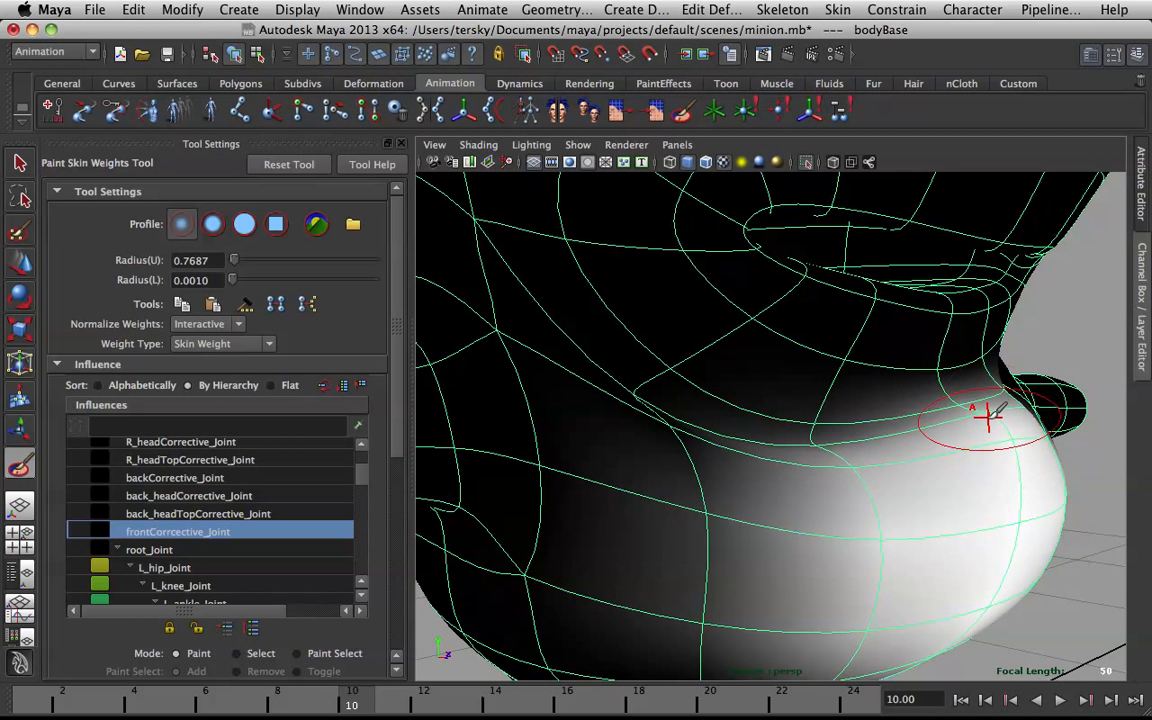
Paint additional frontCorrcective_Joint weight along both sides of the belly's upper crease and check the shape from the side.
{"action": "left_click_drag", "start_coordinate": [990, 416], "coordinate": [882, 342], "text": "alt"}
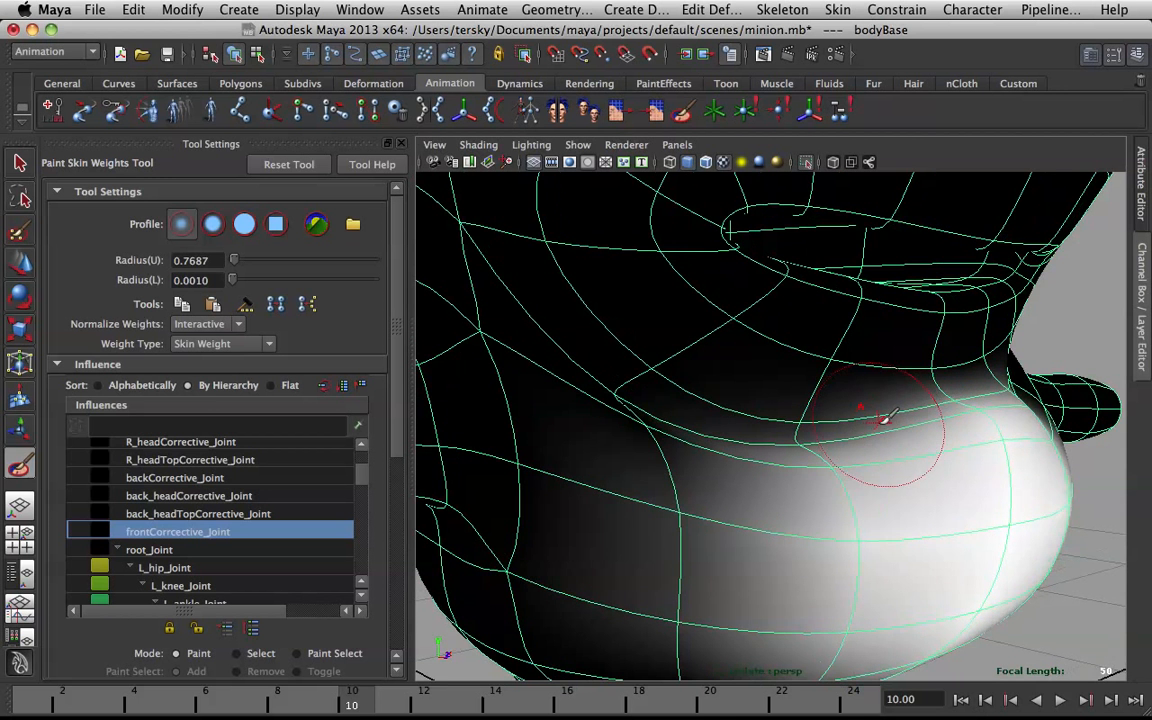
{"action": "mouse_move", "coordinate": [838, 456]}
{"action": "left_mouse_down"}
{"action": "mouse_move", "coordinate": [804, 435]}
{"action": "mouse_move", "coordinate": [817, 443]}
{"action": "mouse_move", "coordinate": [810, 412]}
{"action": "left_mouse_up"}
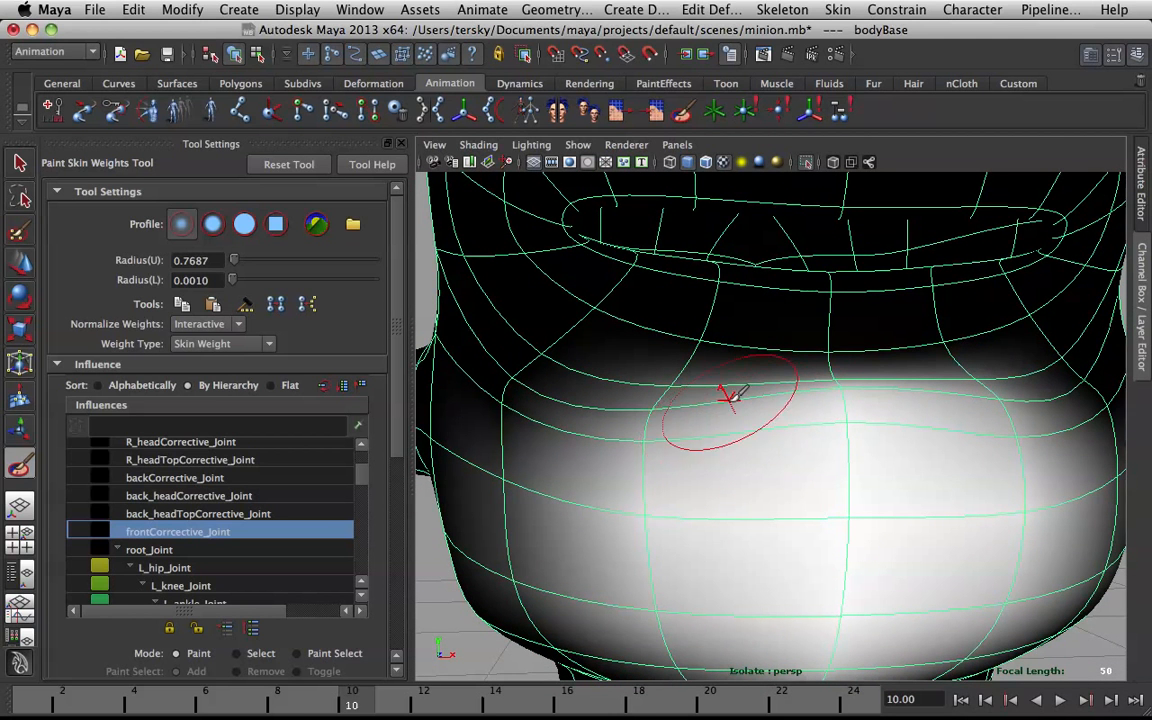
{"action": "left_click_drag", "start_coordinate": [651, 403], "coordinate": [656, 390]}
{"action": "mouse_move", "coordinate": [779, 401]}
{"action": "left_mouse_down", "text": "alt"}
{"action": "mouse_move", "coordinate": [946, 368]}
{"action": "mouse_move", "coordinate": [956, 386]}
{"action": "mouse_move", "coordinate": [970, 378]}
{"action": "left_mouse_up", "text": "alt"}
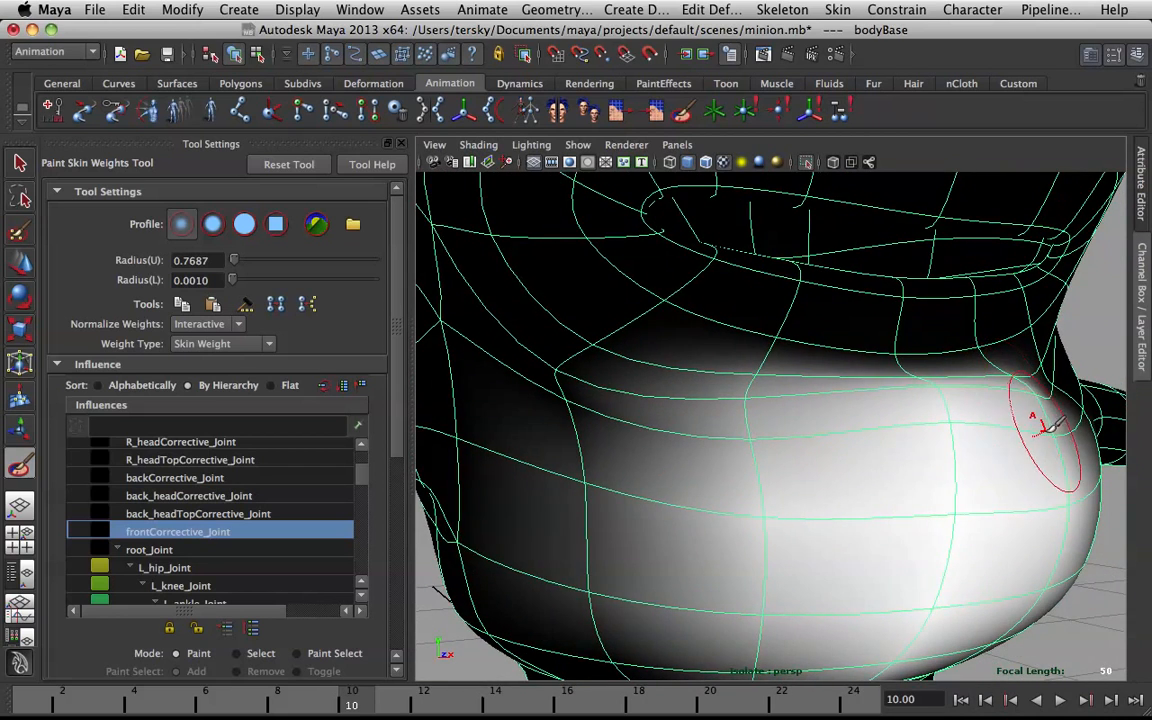
{"action": "mouse_move", "coordinate": [955, 505]}
{"action": "left_mouse_down", "text": "alt"}
{"action": "mouse_move", "coordinate": [966, 472]}
{"action": "mouse_move", "coordinate": [820, 478]}
{"action": "mouse_move", "coordinate": [690, 440]}
{"action": "left_mouse_up", "text": "alt"}
{"action": "scroll", "coordinate": [548, 373], "scroll_direction": "down", "scroll_amount": 5}
{"action": "left_click_drag", "start_coordinate": [548, 373], "coordinate": [735, 405], "text": "alt"}
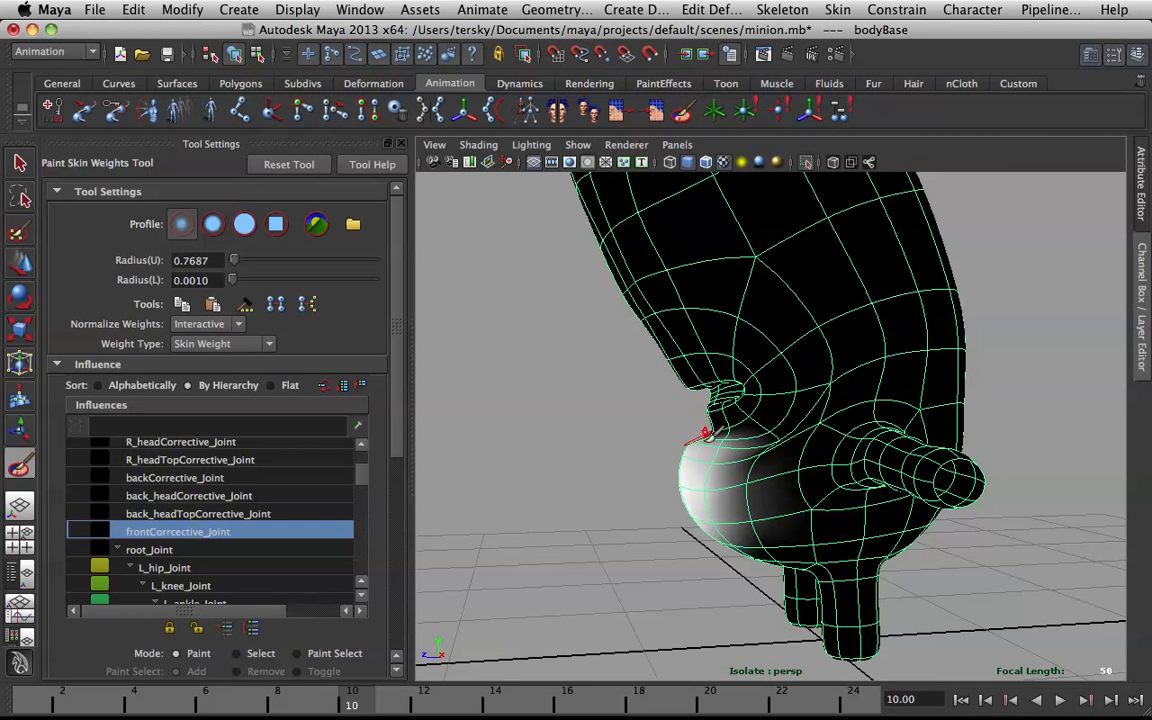
{"action": "scroll", "coordinate": [710, 406], "scroll_direction": "up", "scroll_amount": 5}
{"action": "left_click_drag", "start_coordinate": [712, 406], "coordinate": [757, 405], "text": "alt"}
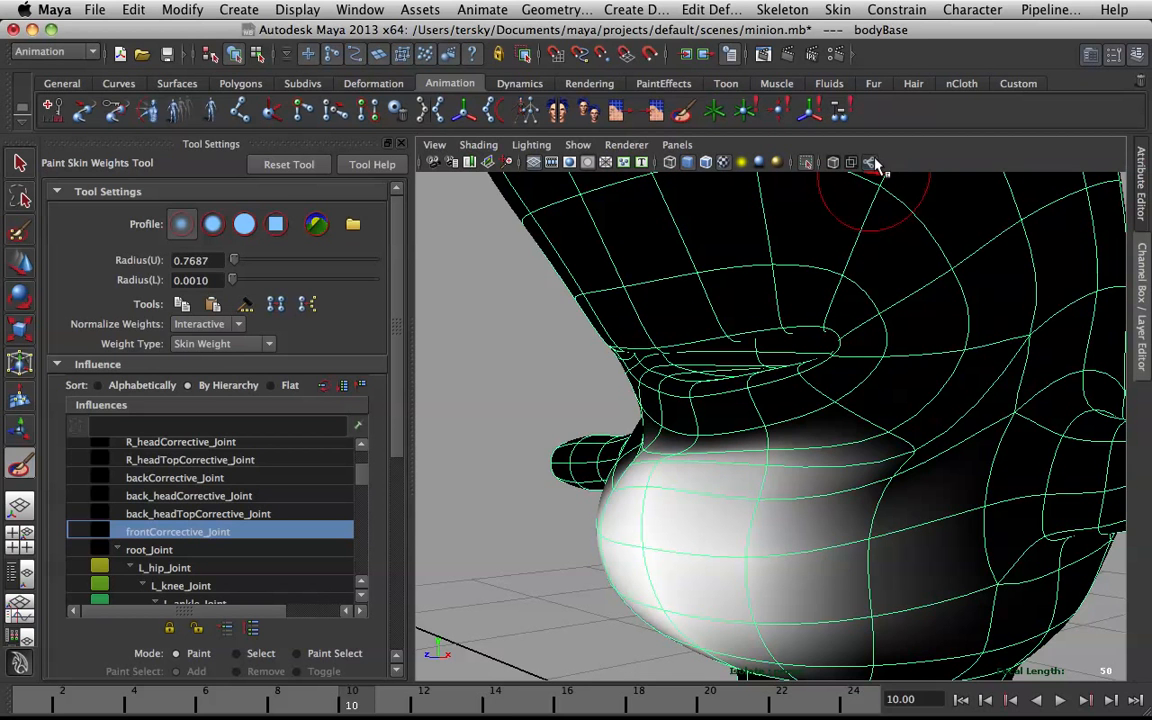
End the mesh isolation and pick lowerLip_Joint as the paint influence.
{"action": "left_click", "coordinate": [805, 160]}
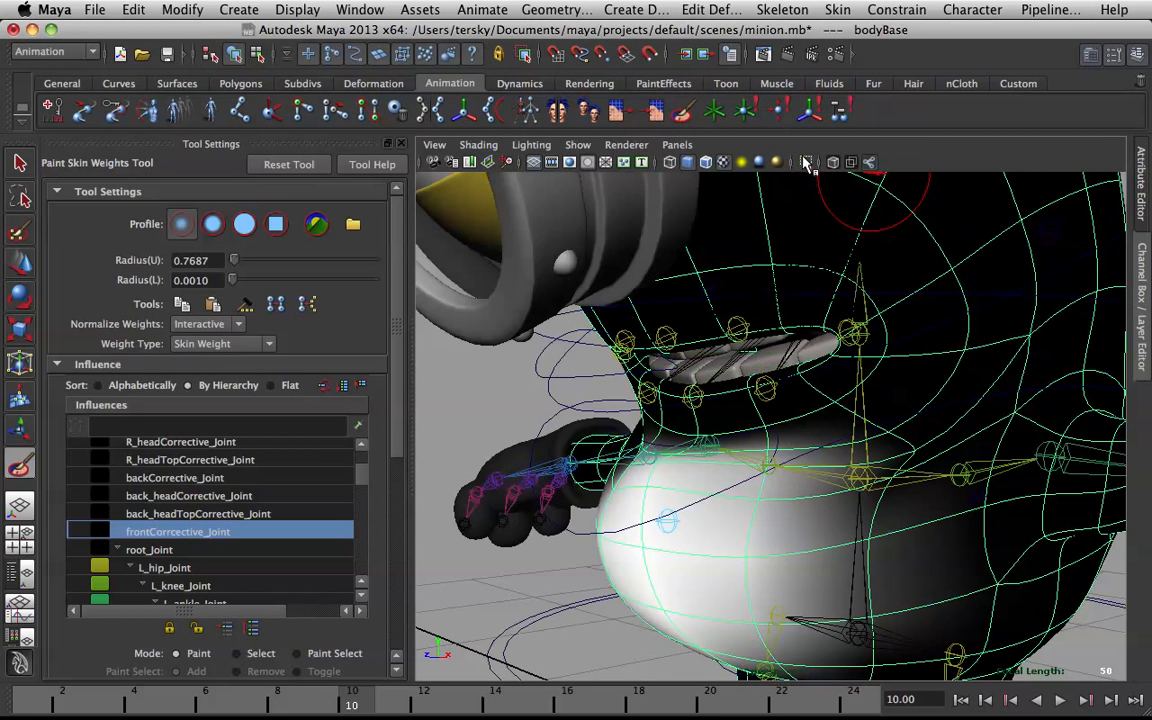
{"action": "mouse_move", "coordinate": [679, 428]}
{"action": "left_mouse_down", "text": "alt"}
{"action": "mouse_move", "coordinate": [705, 427]}
{"action": "mouse_move", "coordinate": [690, 421]}
{"action": "left_mouse_up", "text": "alt"}
{"action": "scroll", "coordinate": [697, 414], "scroll_direction": "up", "scroll_amount": 3}
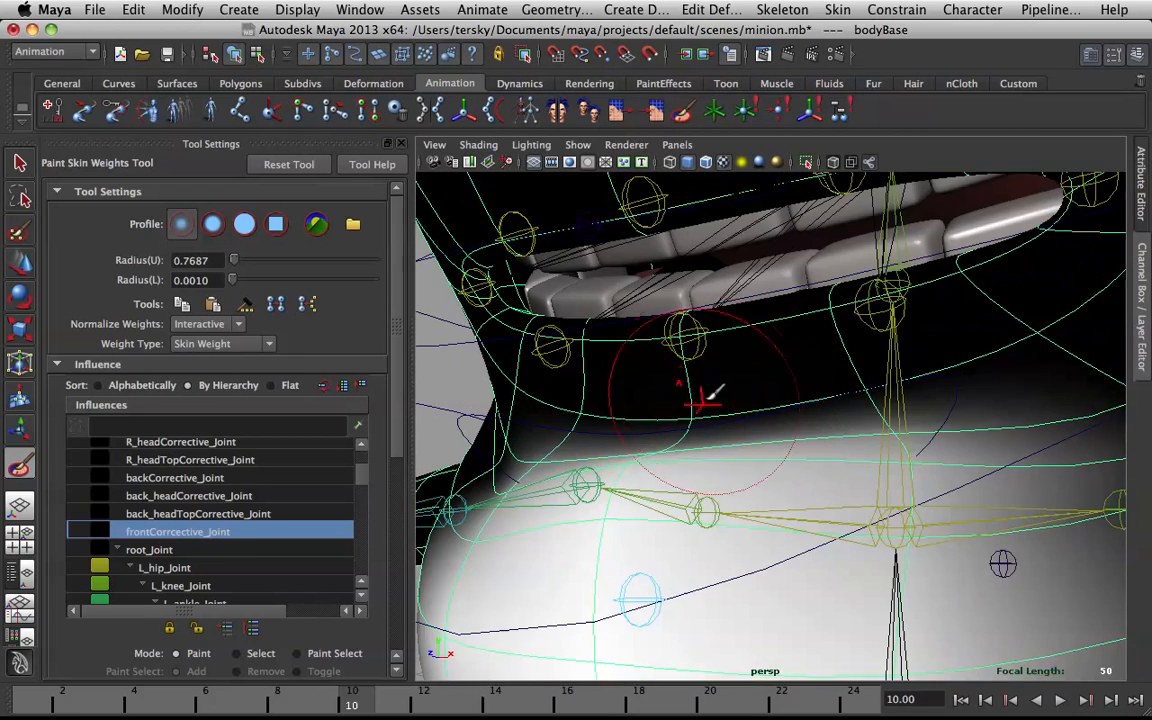
{"action": "right_click_drag", "start_coordinate": [687, 347], "coordinate": [691, 305]}
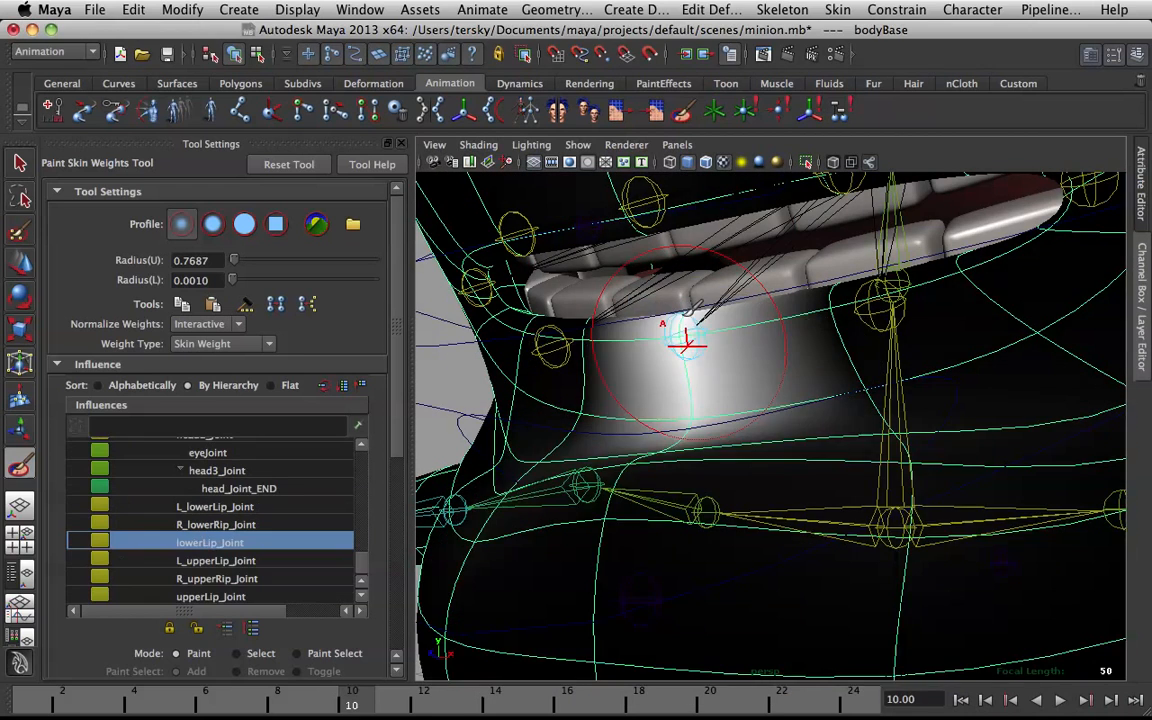
{"action": "left_click_drag", "start_coordinate": [774, 418], "coordinate": [797, 418], "text": "alt"}
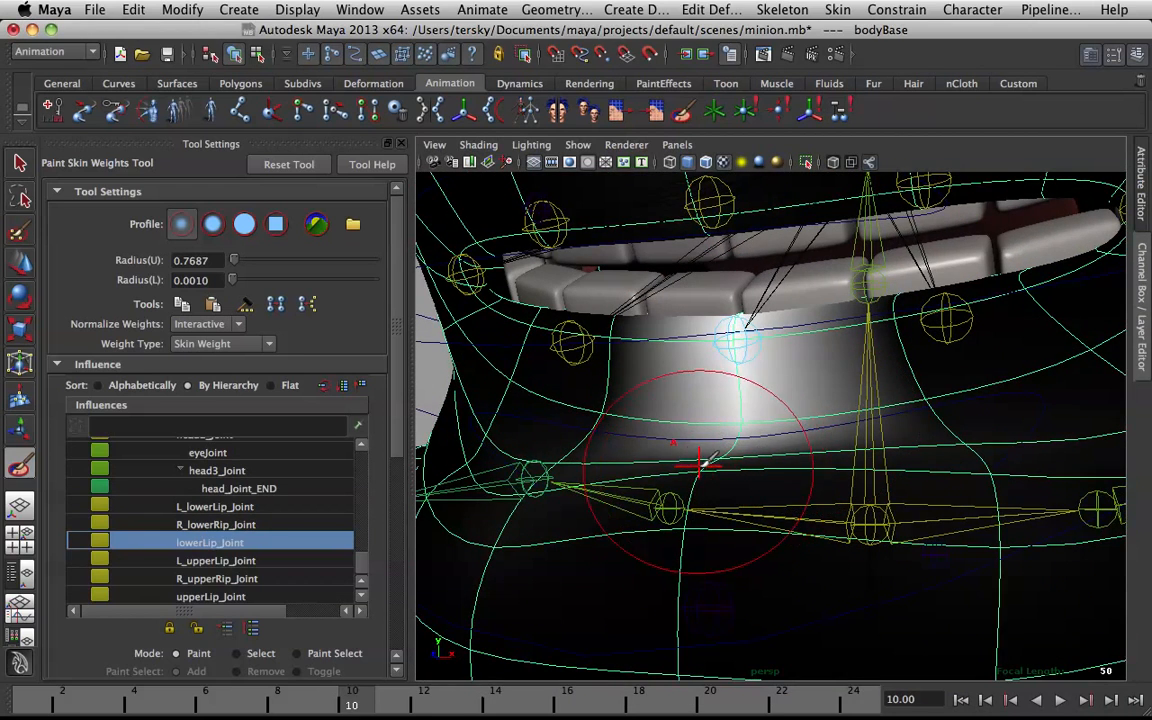
Add lowerLip_Joint weight below the lower lip and over the upper belly, checking the crease from the side.
{"action": "mouse_move", "coordinate": [716, 460]}
{"action": "left_mouse_down"}
{"action": "mouse_move", "coordinate": [710, 482]}
{"action": "mouse_move", "coordinate": [695, 484]}
{"action": "mouse_move", "coordinate": [689, 555]}
{"action": "mouse_move", "coordinate": [746, 470]}
{"action": "mouse_move", "coordinate": [728, 450]}
{"action": "mouse_move", "coordinate": [694, 458]}
{"action": "mouse_move", "coordinate": [680, 432]}
{"action": "mouse_move", "coordinate": [624, 471]}
{"action": "left_mouse_up"}
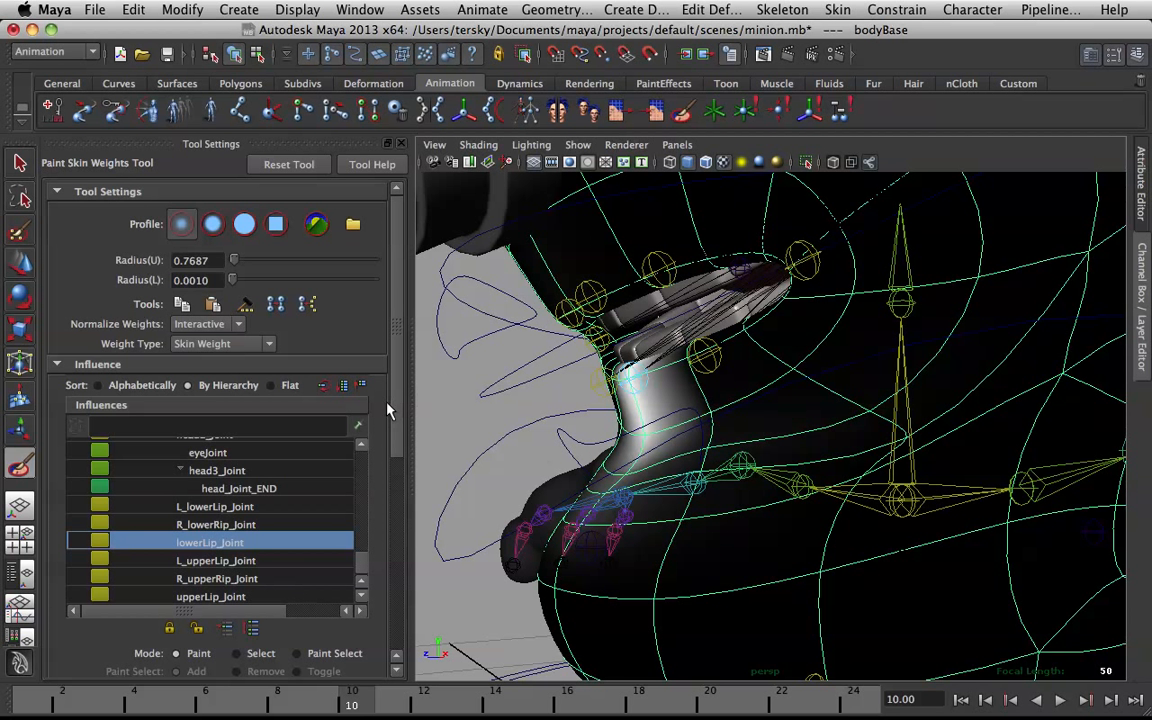
{"action": "scroll", "coordinate": [340, 420], "scroll_direction": "down", "scroll_amount": 5}
{"action": "scroll", "coordinate": [360, 552], "scroll_direction": "down", "scroll_amount": 1}
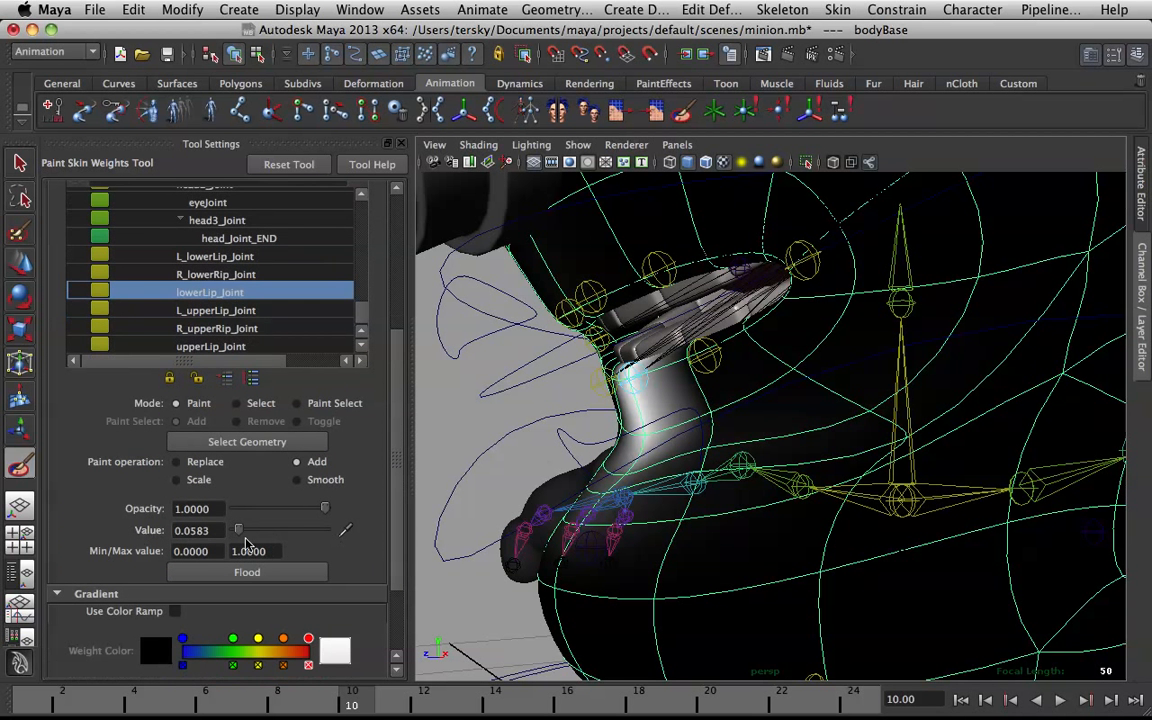
{"action": "left_click_drag", "start_coordinate": [676, 452], "coordinate": [746, 445], "text": "alt"}
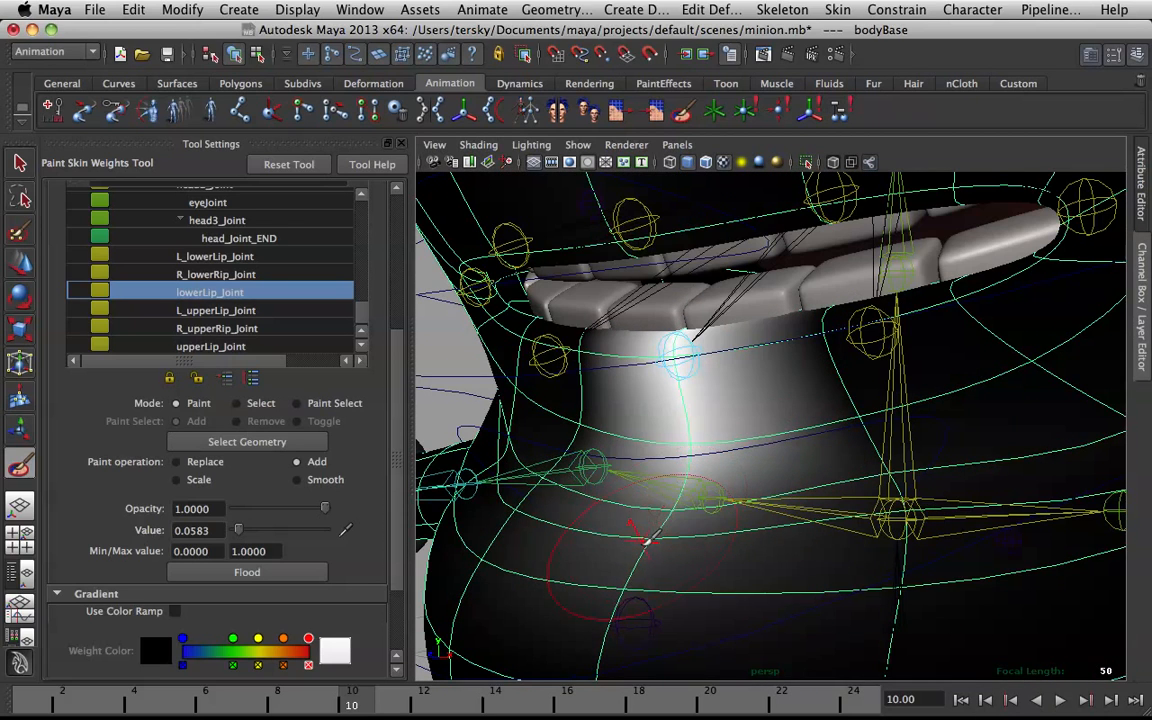
{"action": "left_click", "coordinate": [643, 562]}
{"action": "mouse_move", "coordinate": [740, 501]}
{"action": "left_mouse_down", "text": "alt"}
{"action": "mouse_move", "coordinate": [692, 488]}
{"action": "mouse_move", "coordinate": [680, 472]}
{"action": "mouse_move", "coordinate": [694, 470]}
{"action": "left_mouse_up", "text": "alt"}
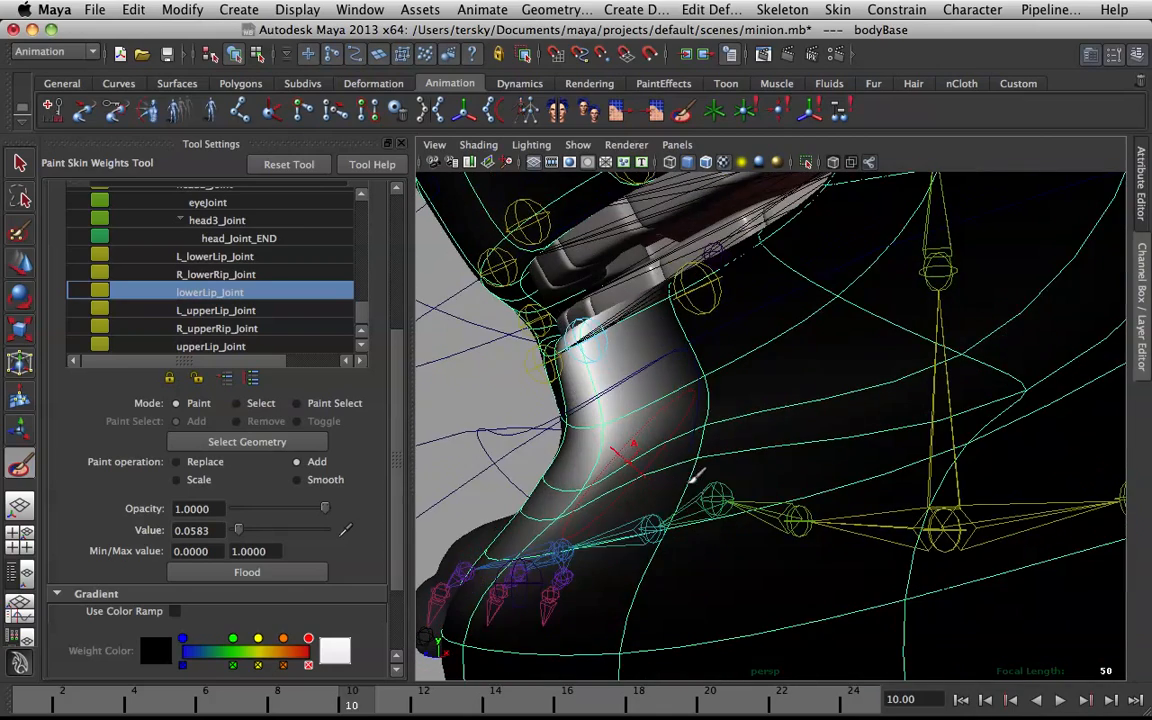
{"action": "left_click_drag", "start_coordinate": [705, 330], "coordinate": [771, 321], "text": "alt"}
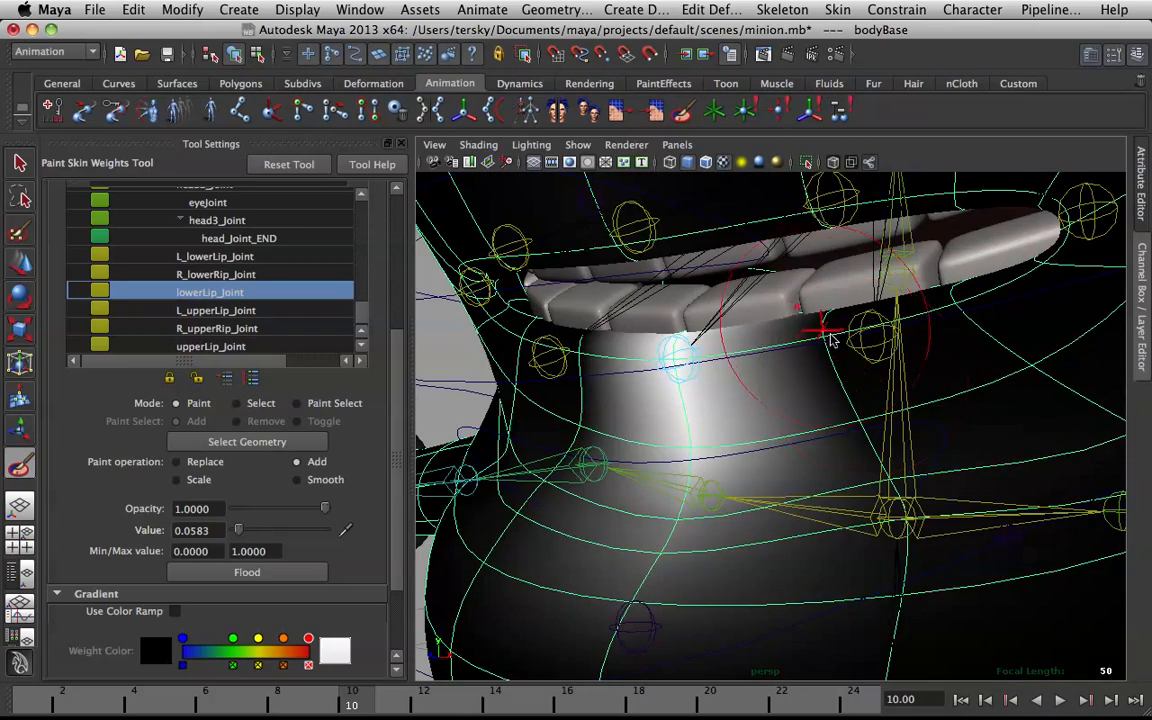
Pick L_lowerLip_Joint as the paint influence and isolate the bodyBase mesh.
{"action": "right_click", "coordinate": [868, 345]}
{"action": "left_click", "coordinate": [868, 303]}
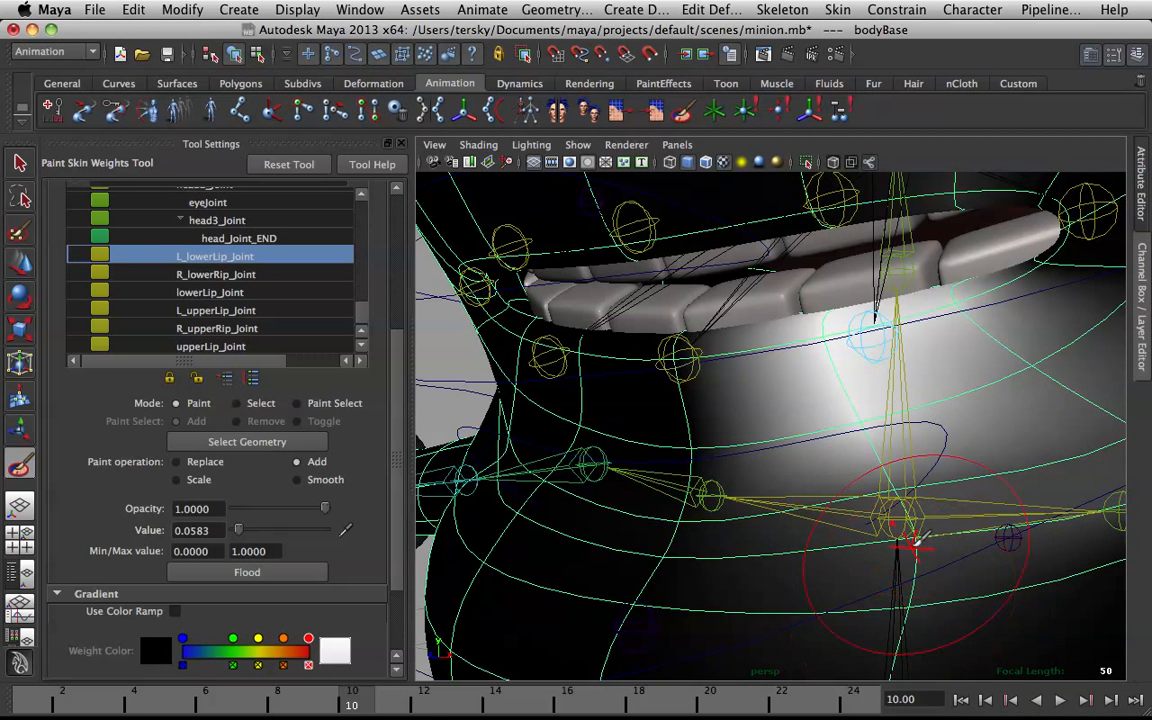
{"action": "left_click_drag", "start_coordinate": [893, 470], "coordinate": [872, 172], "text": "alt"}
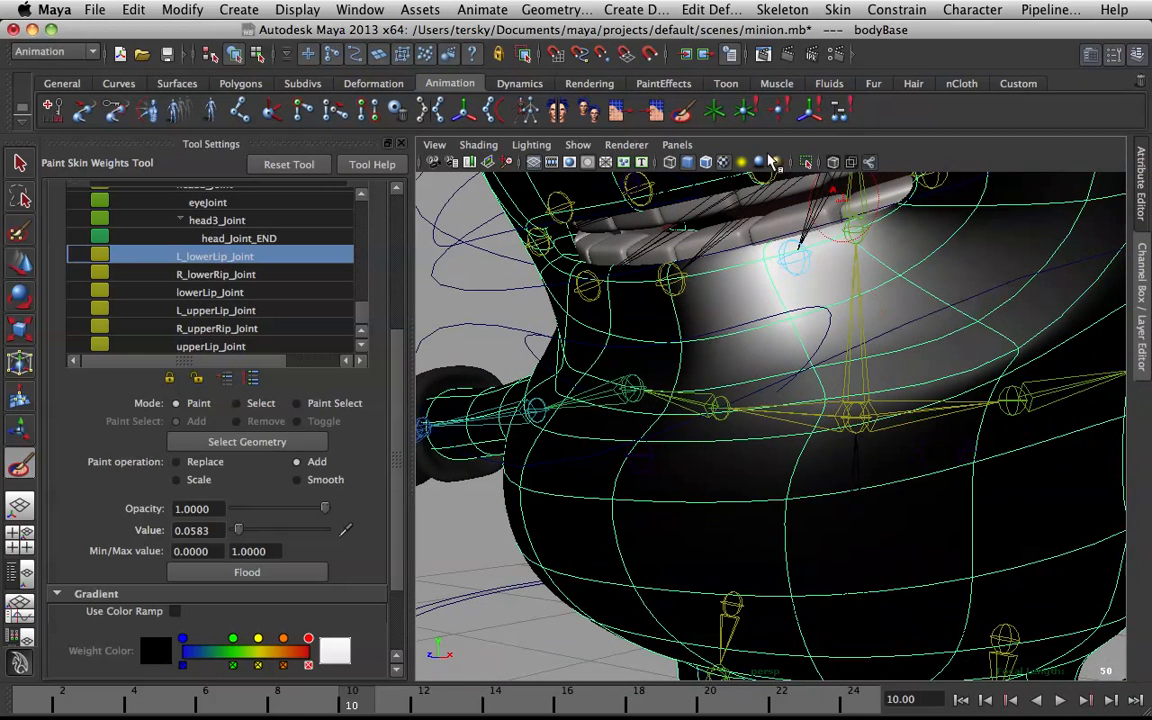
{"action": "left_click", "coordinate": [805, 161]}
{"action": "mouse_move", "coordinate": [740, 326]}
{"action": "left_mouse_down", "text": "alt"}
{"action": "mouse_move", "coordinate": [771, 355]}
{"action": "mouse_move", "coordinate": [800, 419]}
{"action": "mouse_move", "coordinate": [728, 419]}
{"action": "mouse_move", "coordinate": [830, 388]}
{"action": "left_mouse_up", "text": "alt"}
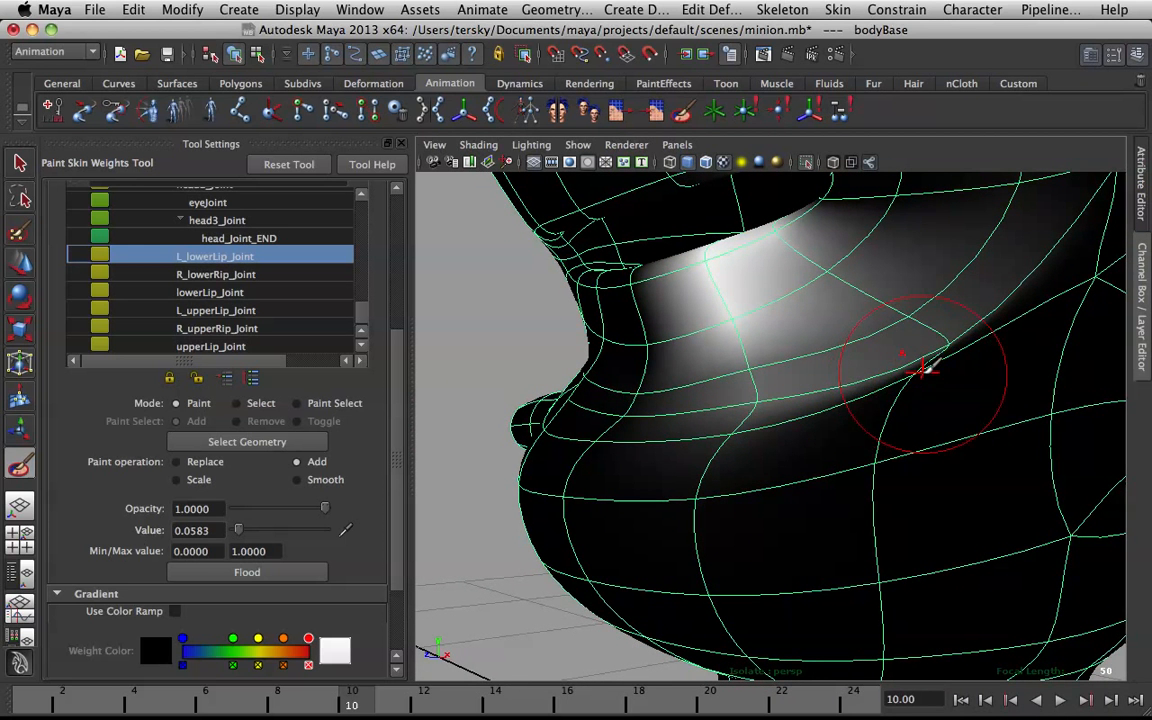
Add L_lowerLip_Joint weight along the crease beneath that side of the mouth and check the profile.
{"action": "left_click", "coordinate": [925, 373]}
{"action": "mouse_move", "coordinate": [927, 377]}
{"action": "left_mouse_down"}
{"action": "mouse_move", "coordinate": [915, 392]}
{"action": "mouse_move", "coordinate": [836, 391]}
{"action": "mouse_move", "coordinate": [1026, 388]}
{"action": "mouse_move", "coordinate": [762, 385]}
{"action": "left_mouse_up"}
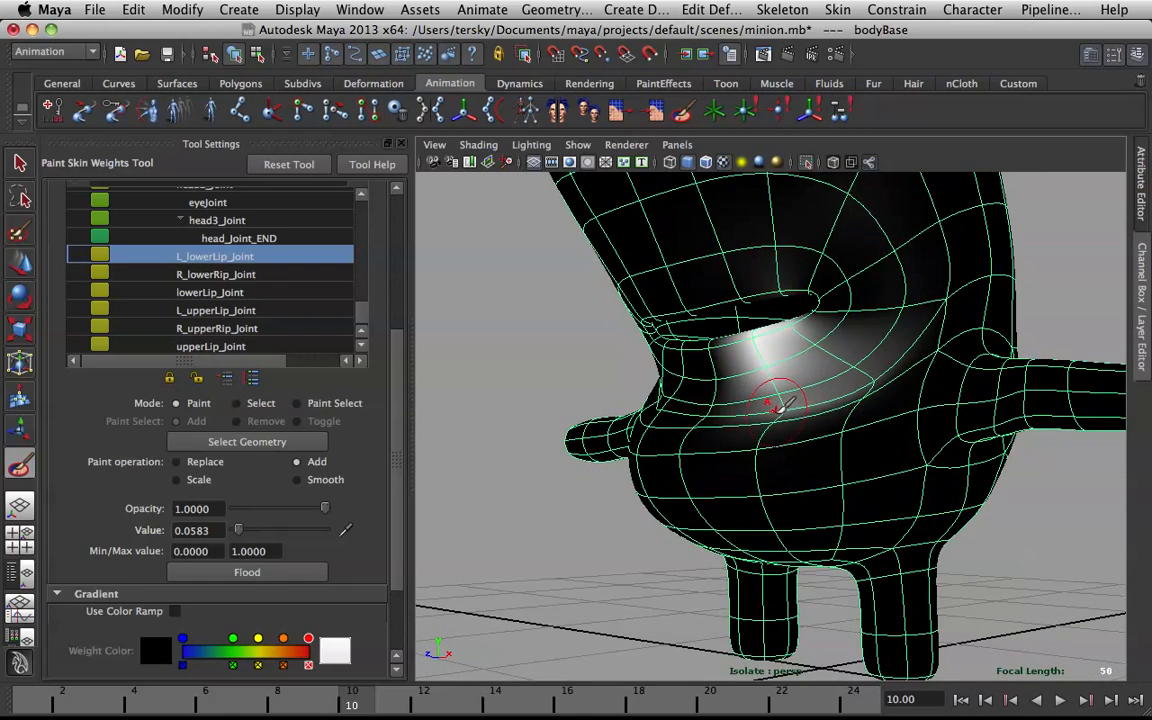
{"action": "mouse_move", "coordinate": [775, 392]}
{"action": "left_mouse_down", "text": "alt"}
{"action": "mouse_move", "coordinate": [741, 380]}
{"action": "mouse_move", "coordinate": [878, 384]}
{"action": "mouse_move", "coordinate": [735, 384]}
{"action": "left_mouse_up", "text": "alt"}
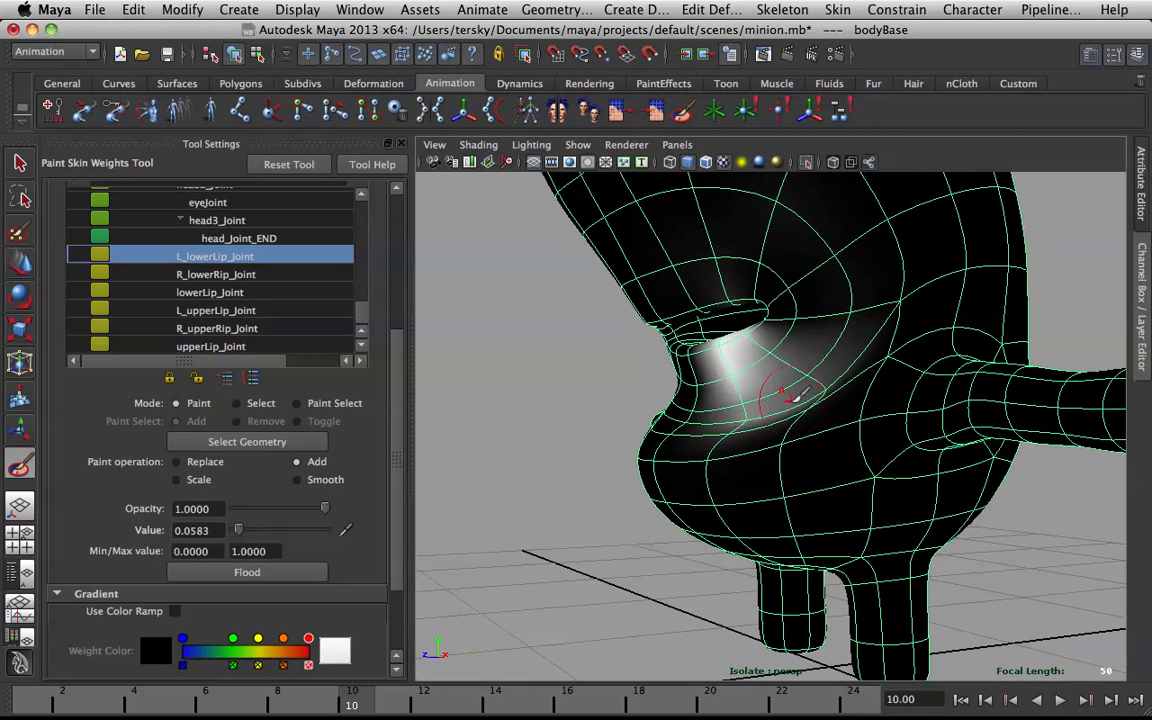
Set the weight brush to Replace with a value of 0 and check L_lowerLip_Joint's influence around both sides of the mouth.
{"action": "scroll", "coordinate": [842, 313], "scroll_direction": "up", "scroll_amount": 2}
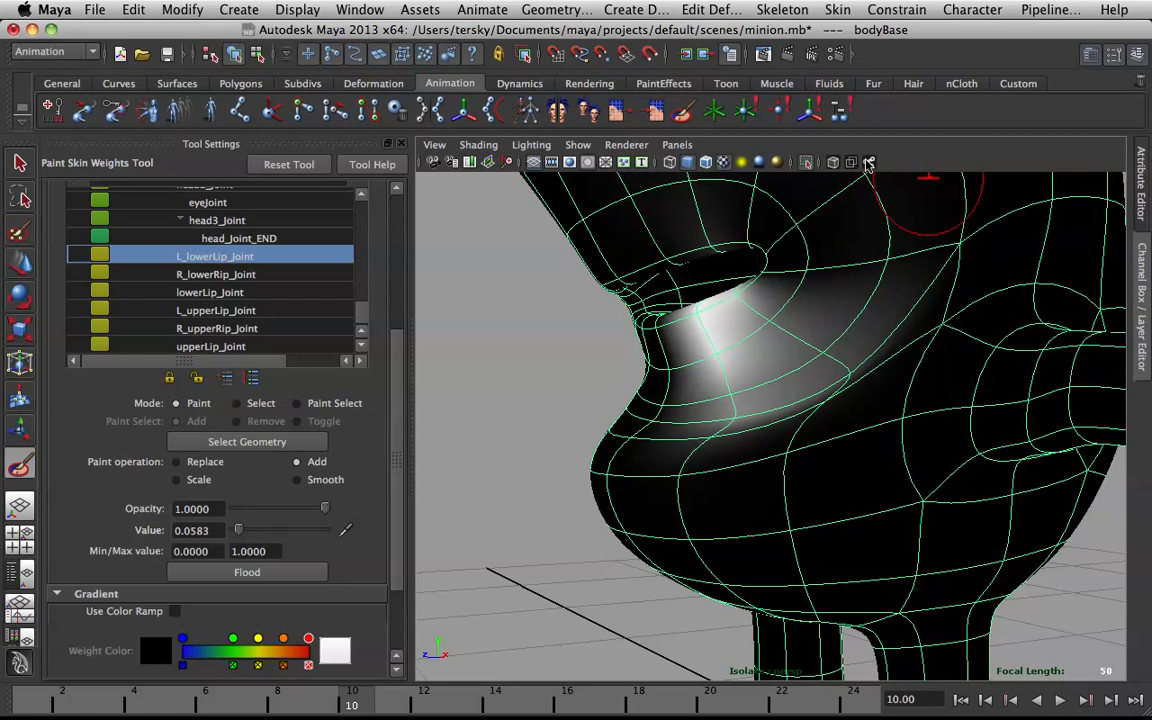
{"action": "mouse_move", "coordinate": [689, 249]}
{"action": "left_mouse_down", "text": "alt"}
{"action": "mouse_move", "coordinate": [758, 185]}
{"action": "mouse_move", "coordinate": [771, 411]}
{"action": "mouse_move", "coordinate": [800, 315]}
{"action": "left_mouse_up", "text": "alt"}
{"action": "left_click", "coordinate": [214, 463]}
{"action": "left_click_drag", "start_coordinate": [238, 530], "coordinate": [230, 535]}
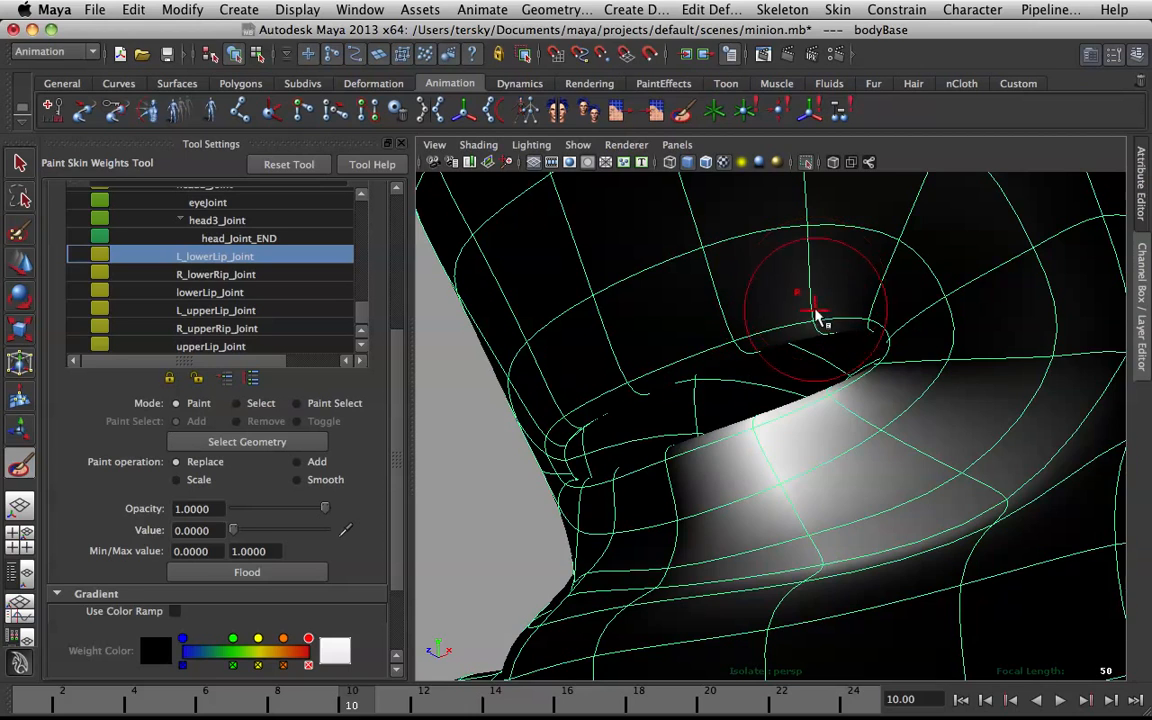
{"action": "mouse_move", "coordinate": [828, 324]}
{"action": "left_mouse_down", "text": "alt"}
{"action": "mouse_move", "coordinate": [849, 262]}
{"action": "mouse_move", "coordinate": [1059, 240]}
{"action": "mouse_move", "coordinate": [1067, 260]}
{"action": "mouse_move", "coordinate": [1040, 295]}
{"action": "left_mouse_up", "text": "alt"}
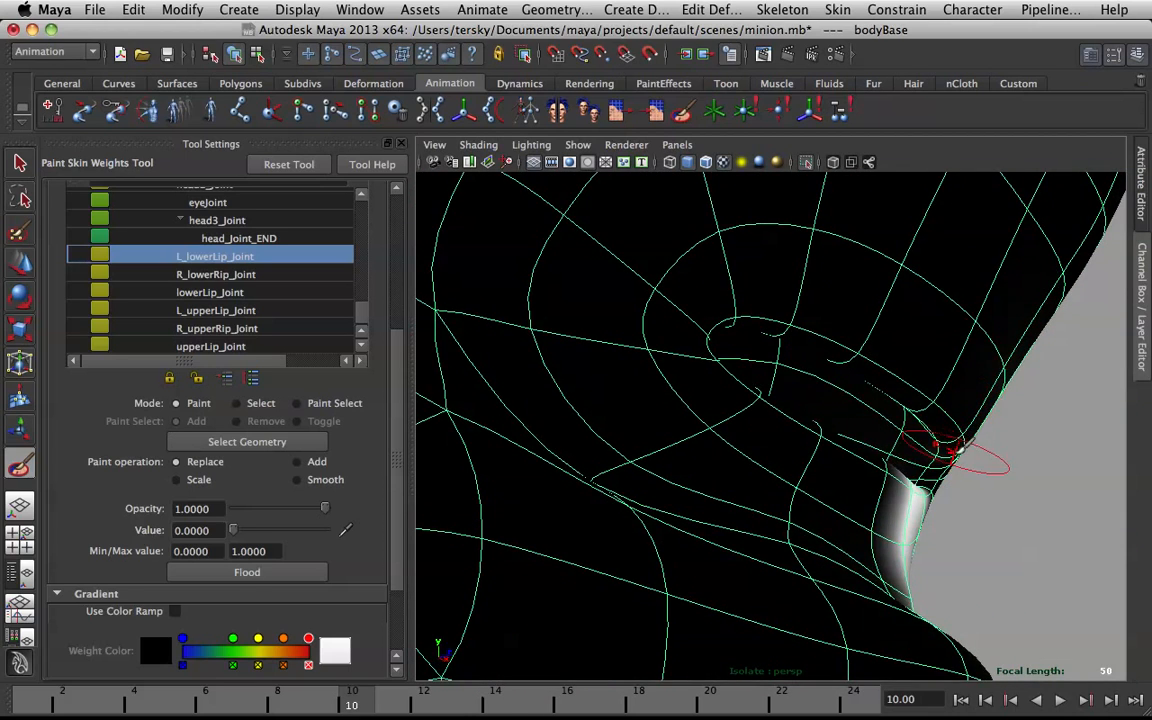
{"action": "left_click_drag", "start_coordinate": [931, 411], "coordinate": [840, 183], "text": "alt"}
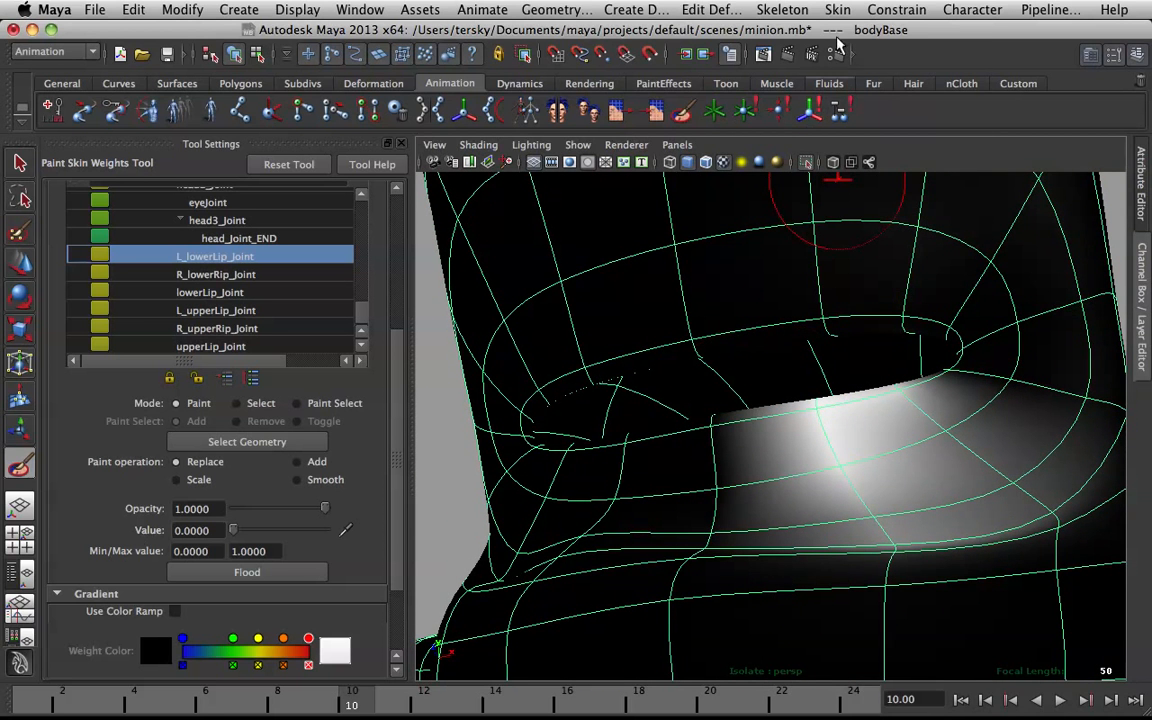
Review the Smooth Bind options, including the Normalize Weights setting, and close them without binding.
{"action": "left_click", "coordinate": [838, 10]}
{"action": "mouse_move", "coordinate": [870, 40]}
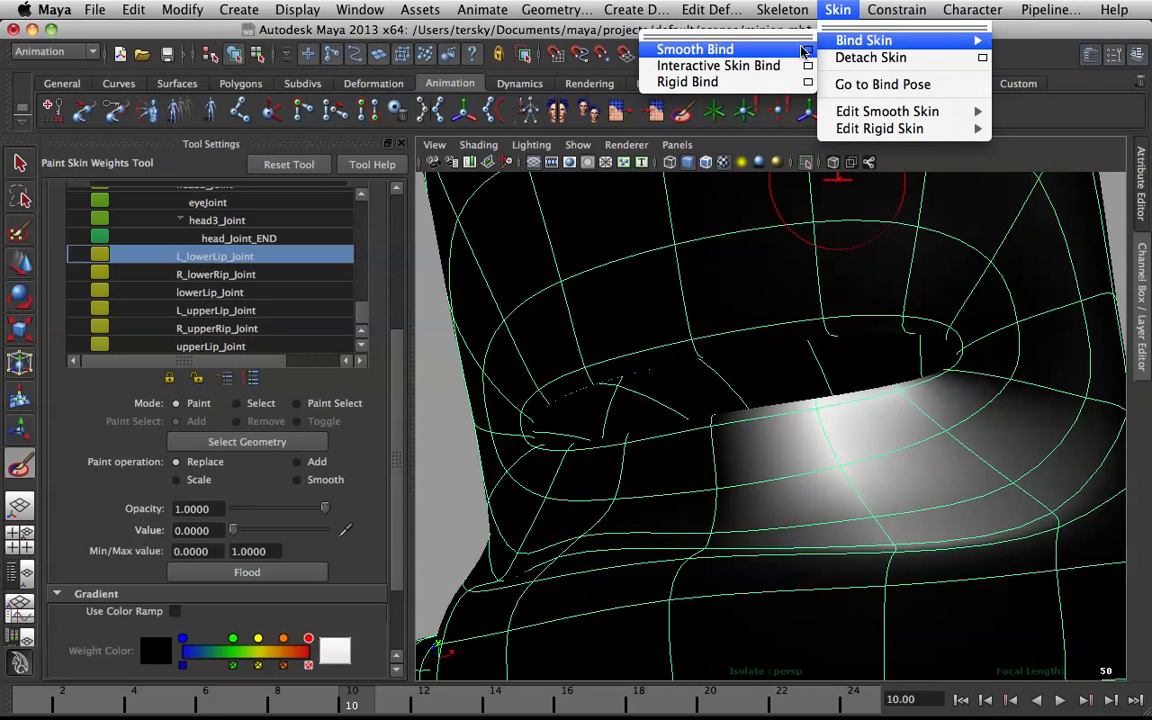
{"action": "left_click", "coordinate": [808, 49]}
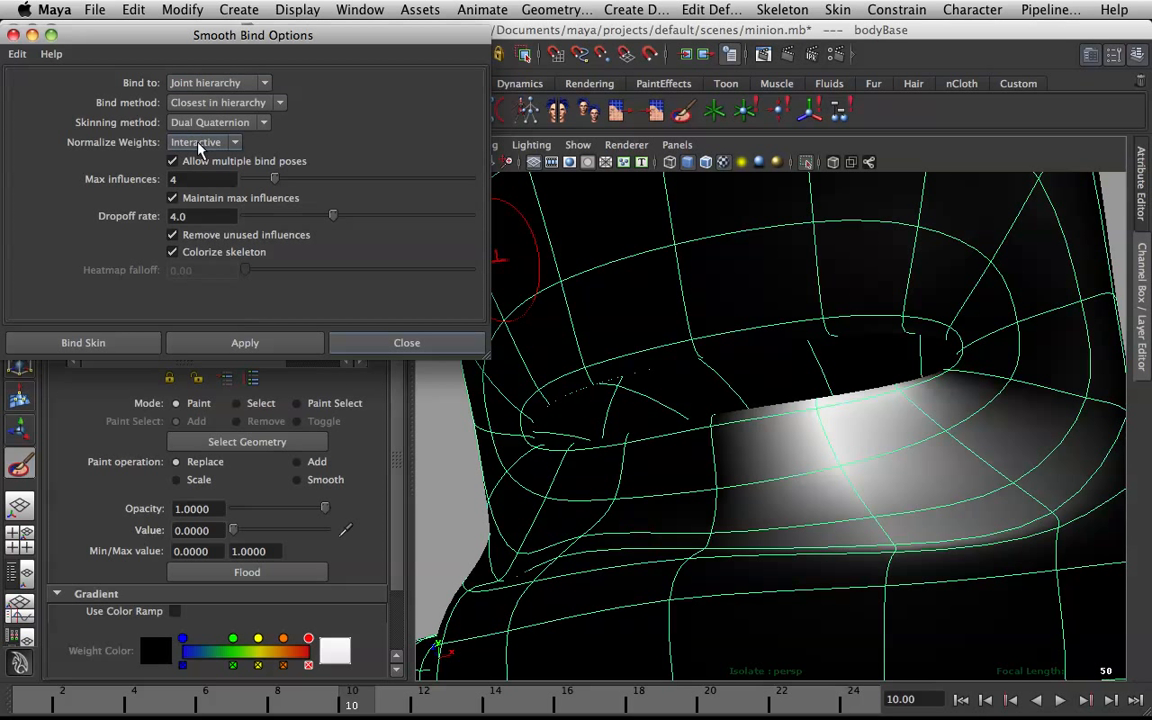
{"action": "left_click", "coordinate": [403, 343]}
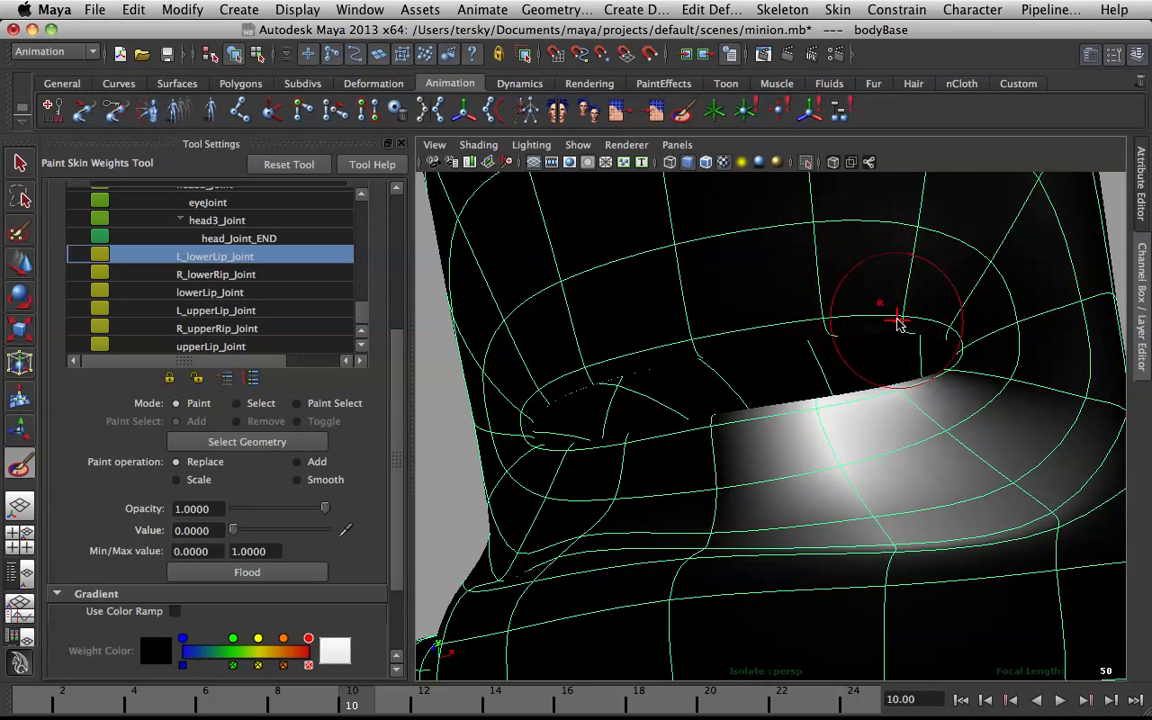
{"action": "scroll", "coordinate": [860, 305], "scroll_direction": "down", "scroll_amount": 3}
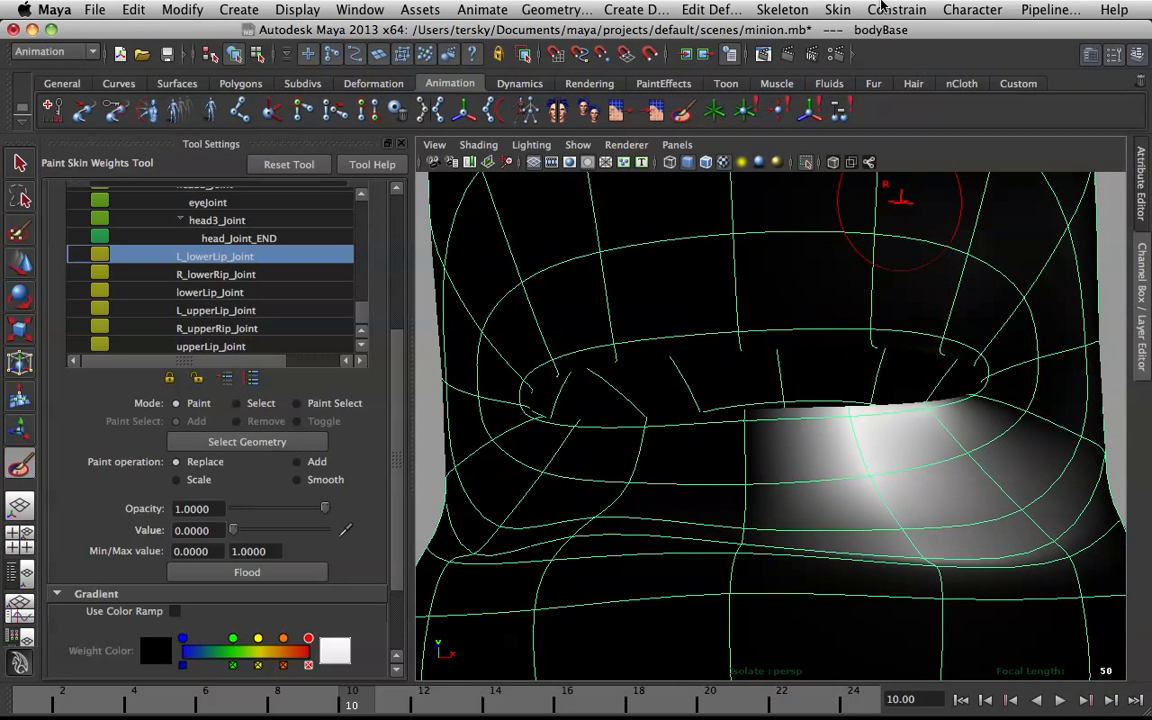
{"action": "left_click", "coordinate": [838, 9]}
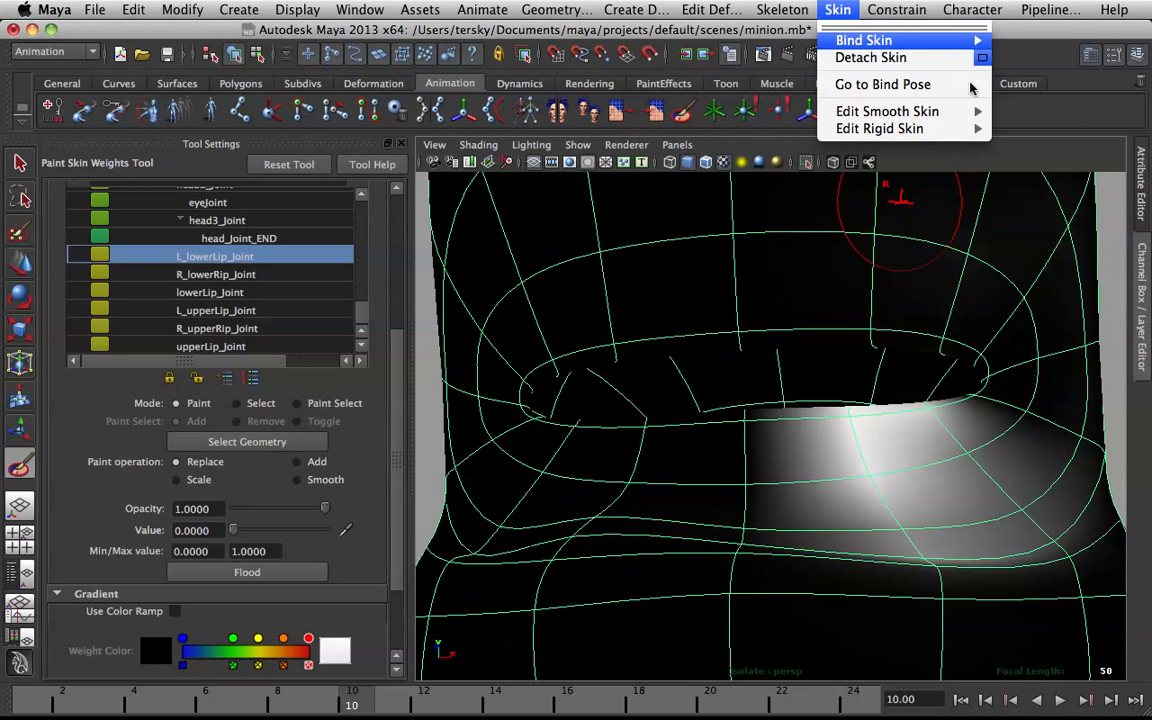
{"action": "mouse_move", "coordinate": [975, 118]}
{"action": "mouse_move", "coordinate": [968, 45]}
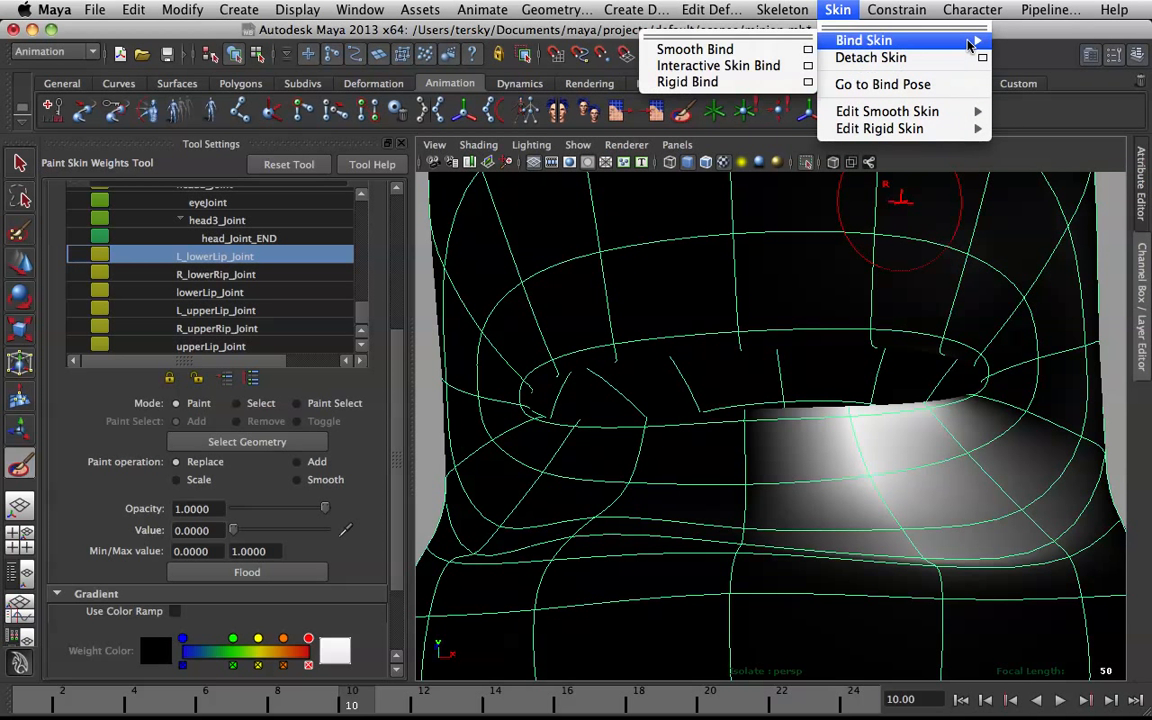
{"action": "mouse_move", "coordinate": [972, 9]}
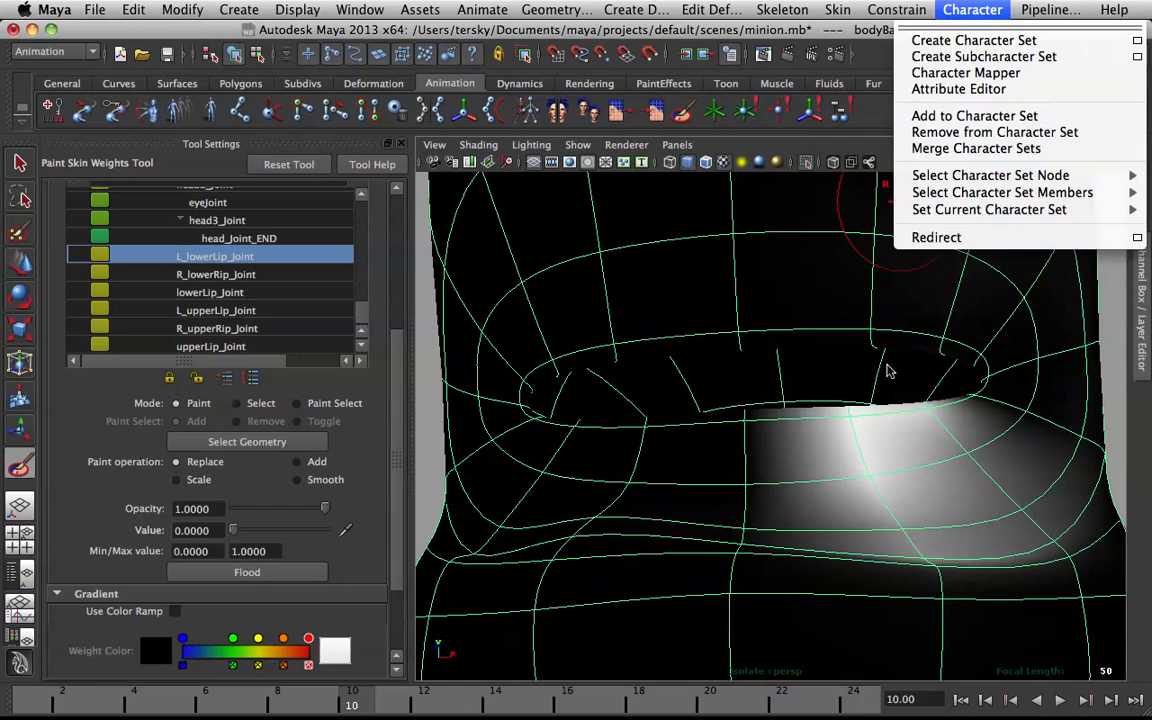
{"action": "left_click", "coordinate": [1100, 333]}
End the mesh isolation to pick L_mouthCorner_Joint as the paint influence, and isolate the body mesh again.
{"action": "left_click_drag", "start_coordinate": [951, 337], "coordinate": [977, 329], "text": "alt"}
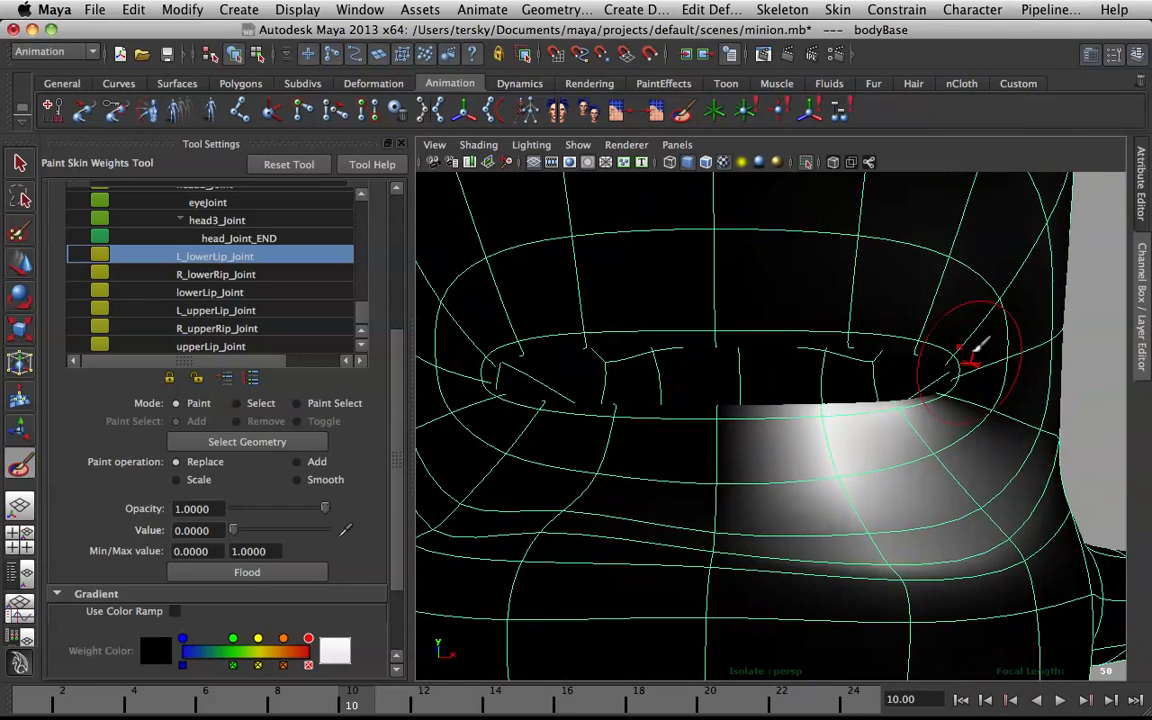
{"action": "left_click", "coordinate": [808, 162]}
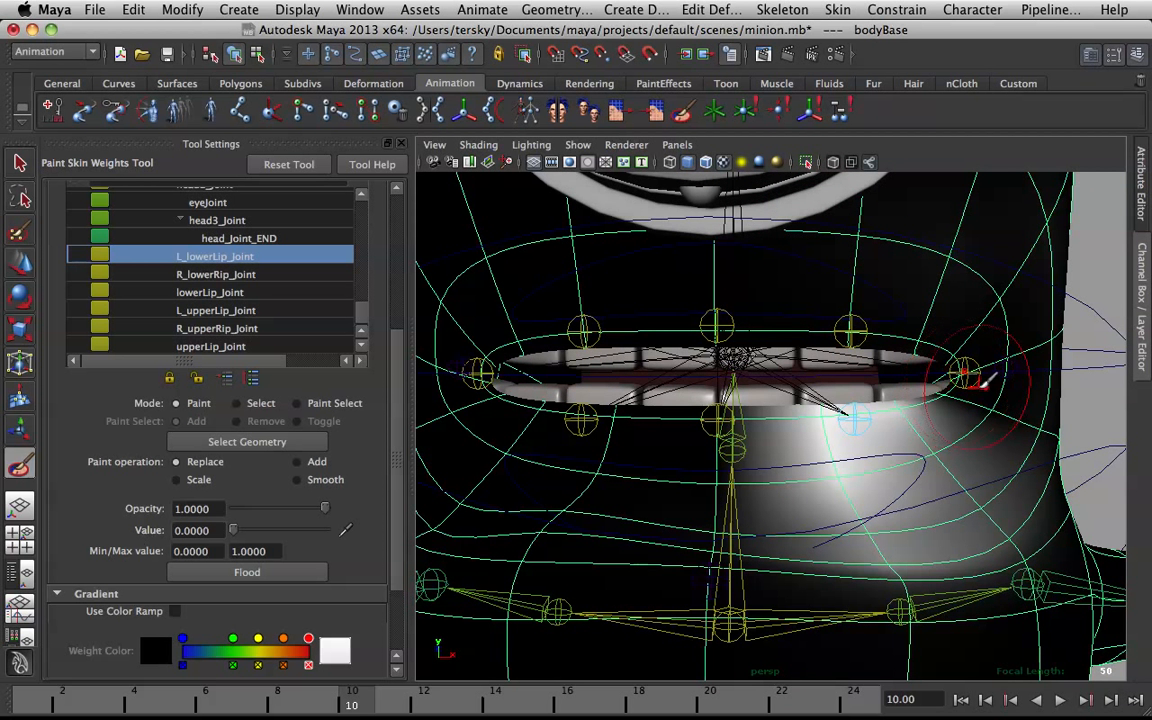
{"action": "right_click_drag", "start_coordinate": [985, 378], "coordinate": [975, 298]}
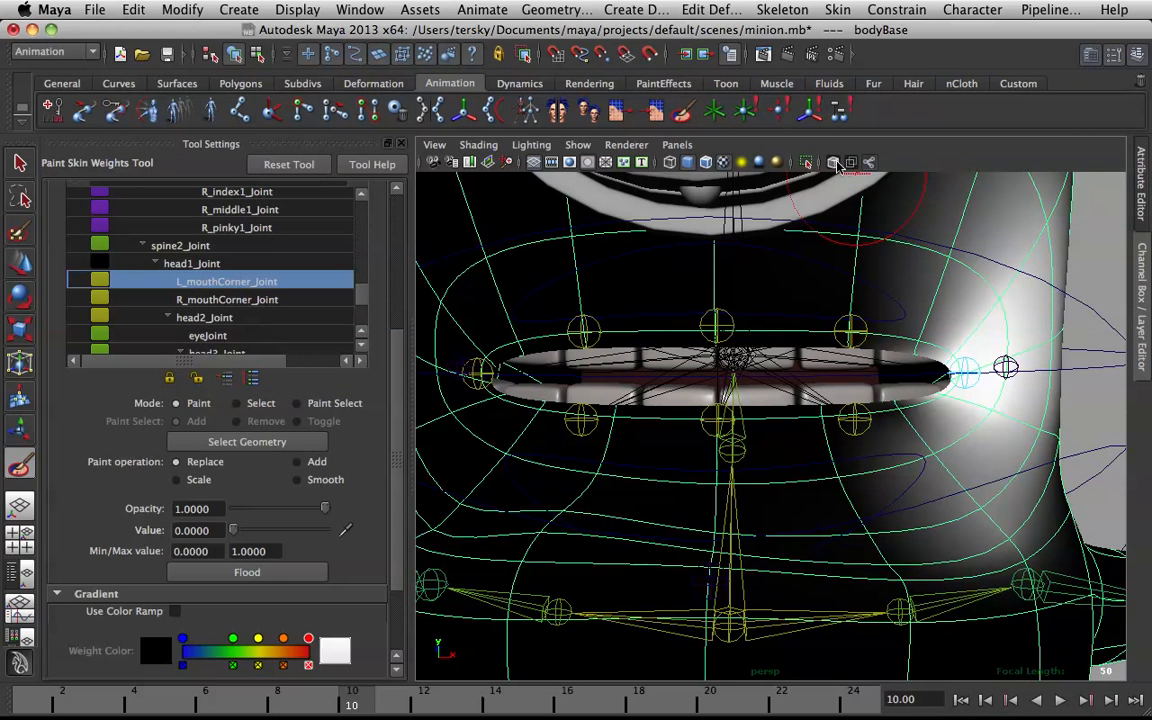
{"action": "left_click", "coordinate": [806, 162]}
Set the weight brush to Add with a value of 0.05 for the area below the mouth corner.
{"action": "mouse_move", "coordinate": [960, 400]}
{"action": "left_mouse_down", "text": "alt"}
{"action": "mouse_move", "coordinate": [834, 401]}
{"action": "mouse_move", "coordinate": [828, 391]}
{"action": "mouse_move", "coordinate": [866, 391]}
{"action": "mouse_move", "coordinate": [887, 437]}
{"action": "left_mouse_up", "text": "alt"}
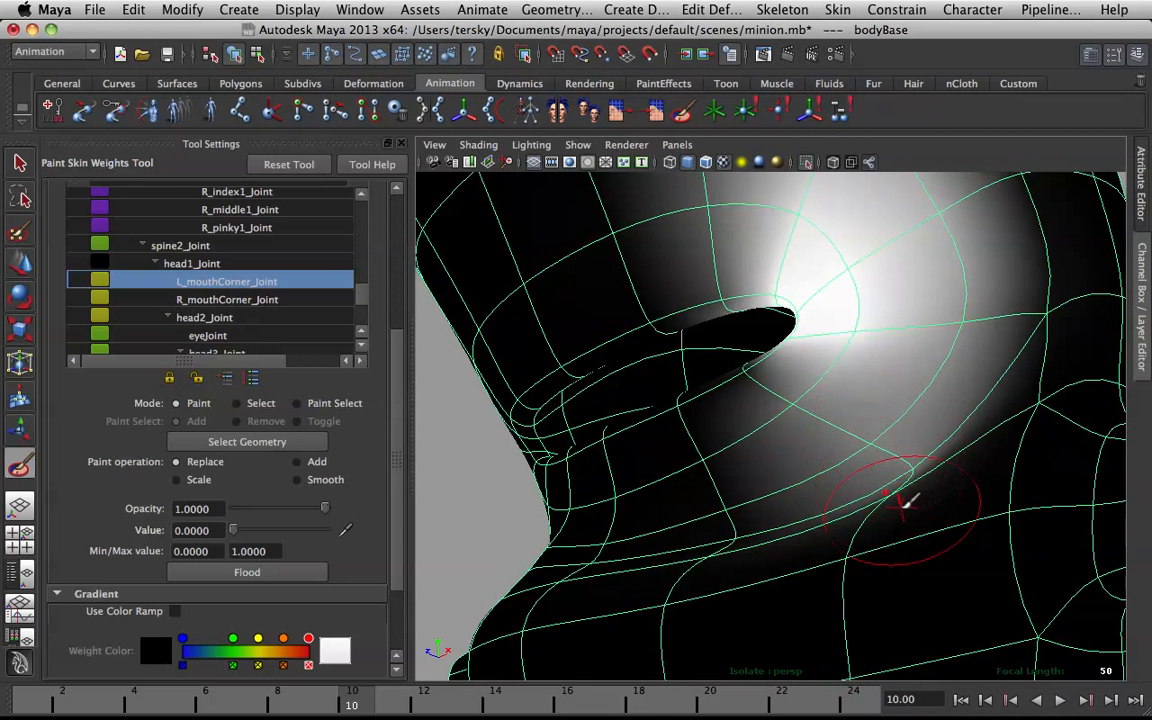
{"action": "left_click", "coordinate": [296, 462]}
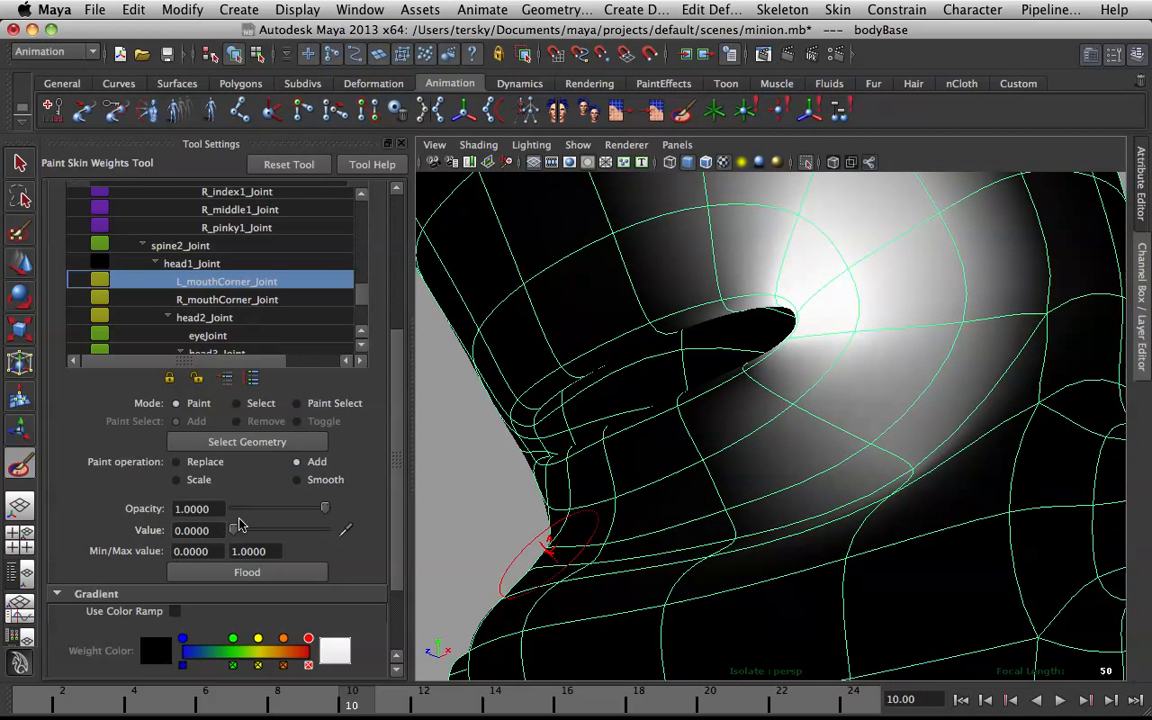
{"action": "left_click", "coordinate": [195, 530]}
{"action": "type", "text": ".5"}
{"action": "key", "text": "Return"}
{"action": "key", "text": "BackSpace"}
{"action": "key", "text": "BackSpace"}
{"action": "key", "text": "BackSpace"}
{"action": "key", "text": "BackSpace"}
{"action": "type", "text": "05"}
{"action": "key", "text": "Return"}
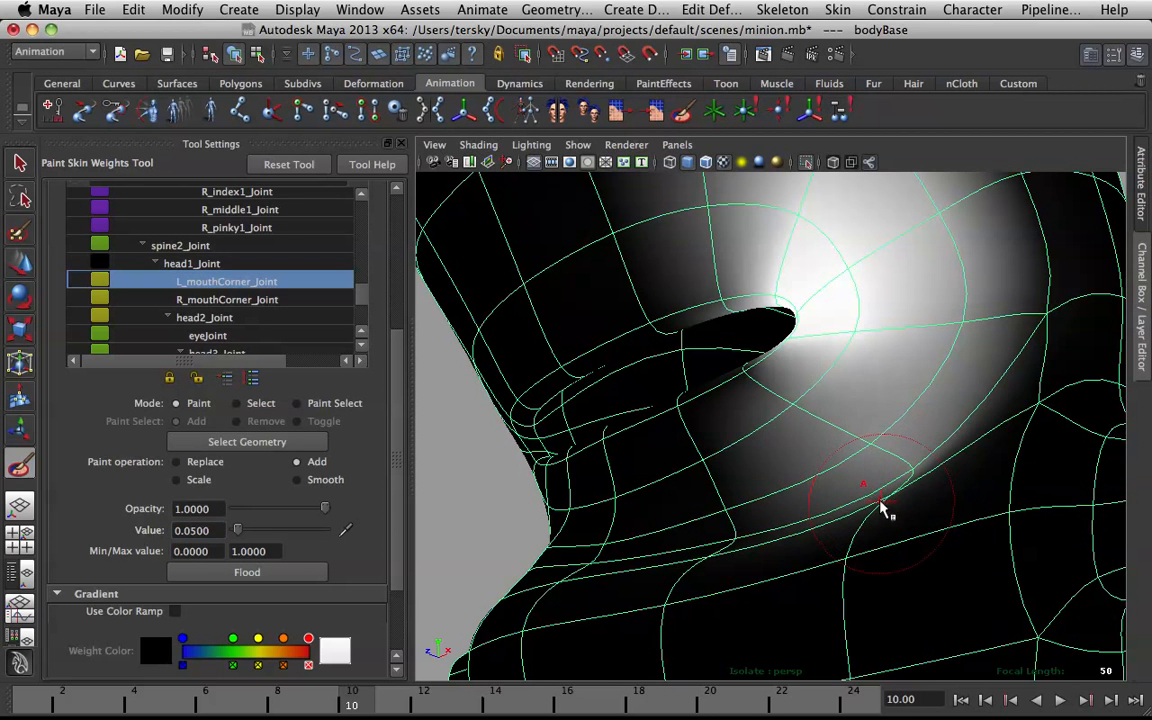
Examine L_mouthCorner_Joint's weights around the mouth corner and belly crease from the side and front.
{"action": "mouse_move", "coordinate": [877, 537]}
{"action": "left_mouse_down", "text": "alt"}
{"action": "mouse_move", "coordinate": [930, 483]}
{"action": "mouse_move", "coordinate": [880, 345]}
{"action": "mouse_move", "coordinate": [890, 320]}
{"action": "mouse_move", "coordinate": [830, 324]}
{"action": "mouse_move", "coordinate": [722, 368]}
{"action": "mouse_move", "coordinate": [730, 465]}
{"action": "left_mouse_up", "text": "alt"}
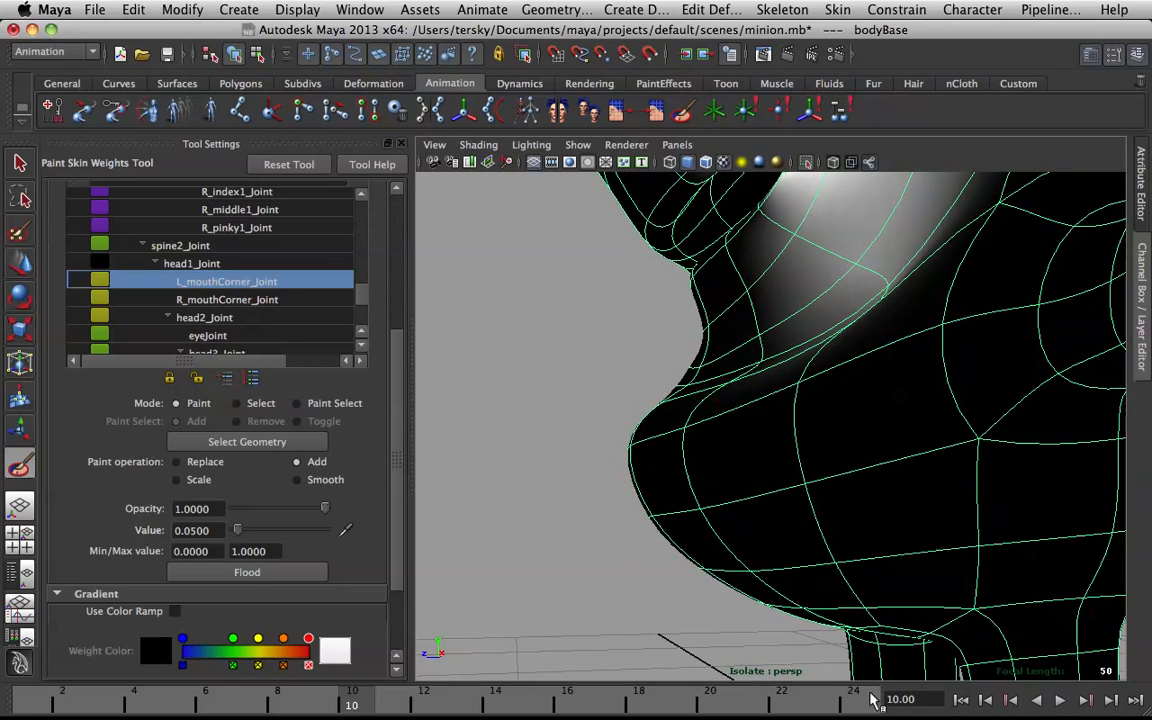
{"action": "mouse_move", "coordinate": [728, 355]}
{"action": "left_mouse_down", "text": "alt"}
{"action": "mouse_move", "coordinate": [753, 411]}
{"action": "mouse_move", "coordinate": [841, 386]}
{"action": "mouse_move", "coordinate": [873, 390]}
{"action": "left_mouse_up", "text": "alt"}
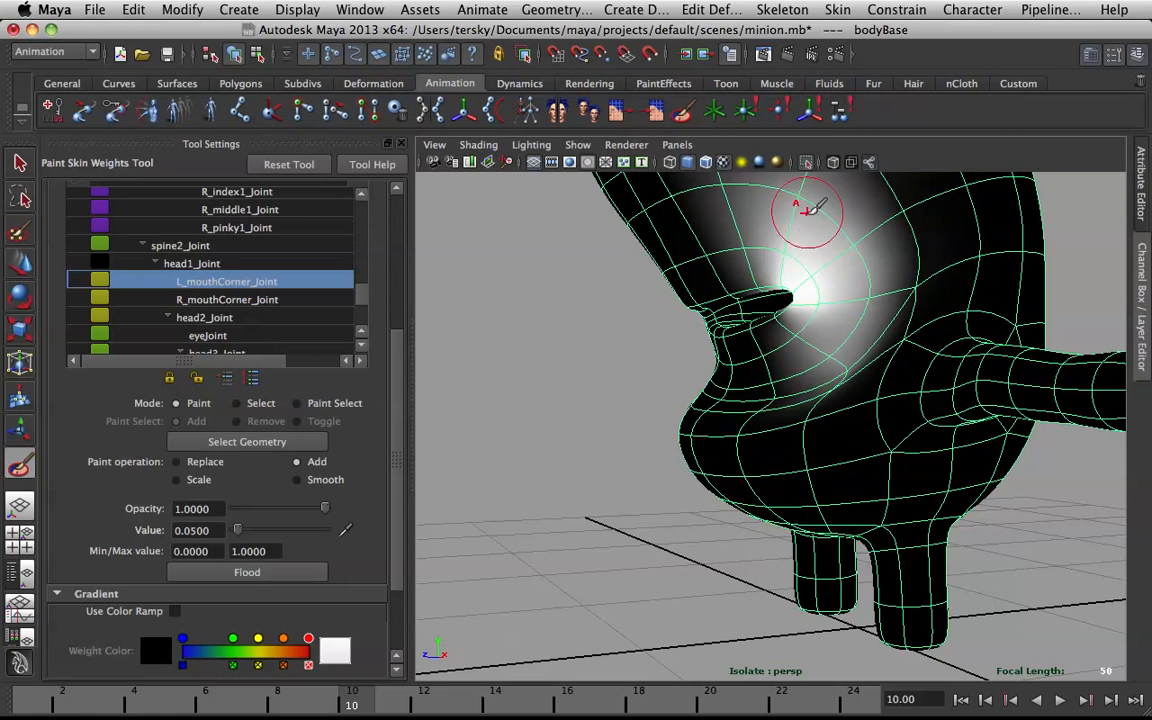
{"action": "left_click_drag", "start_coordinate": [735, 300], "coordinate": [771, 277], "text": "alt"}
{"action": "scroll", "coordinate": [771, 277], "scroll_direction": "up", "scroll_amount": 3}
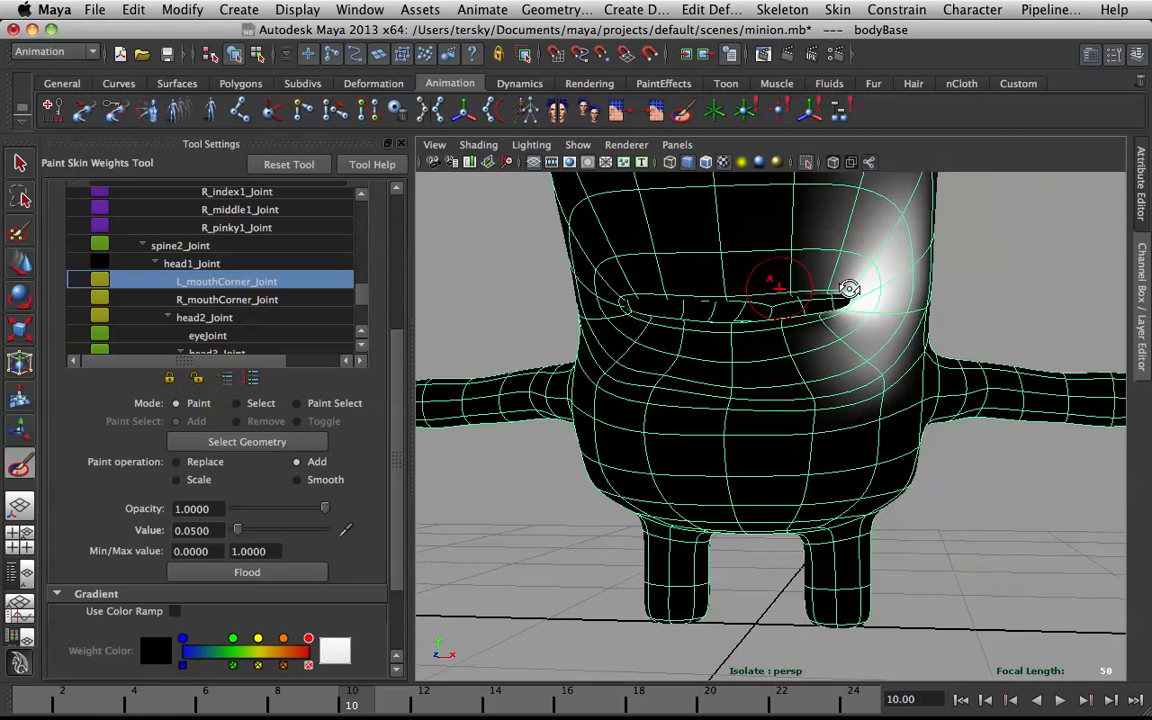
Leave weight painting and play the head bend to examine how the mouth and belly crease deform.
{"action": "key", "text": "q"}
{"action": "mouse_move", "coordinate": [846, 258]}
{"action": "left_mouse_down", "text": "alt"}
{"action": "mouse_move", "coordinate": [849, 270]}
{"action": "mouse_move", "coordinate": [828, 283]}
{"action": "left_mouse_up", "text": "alt"}
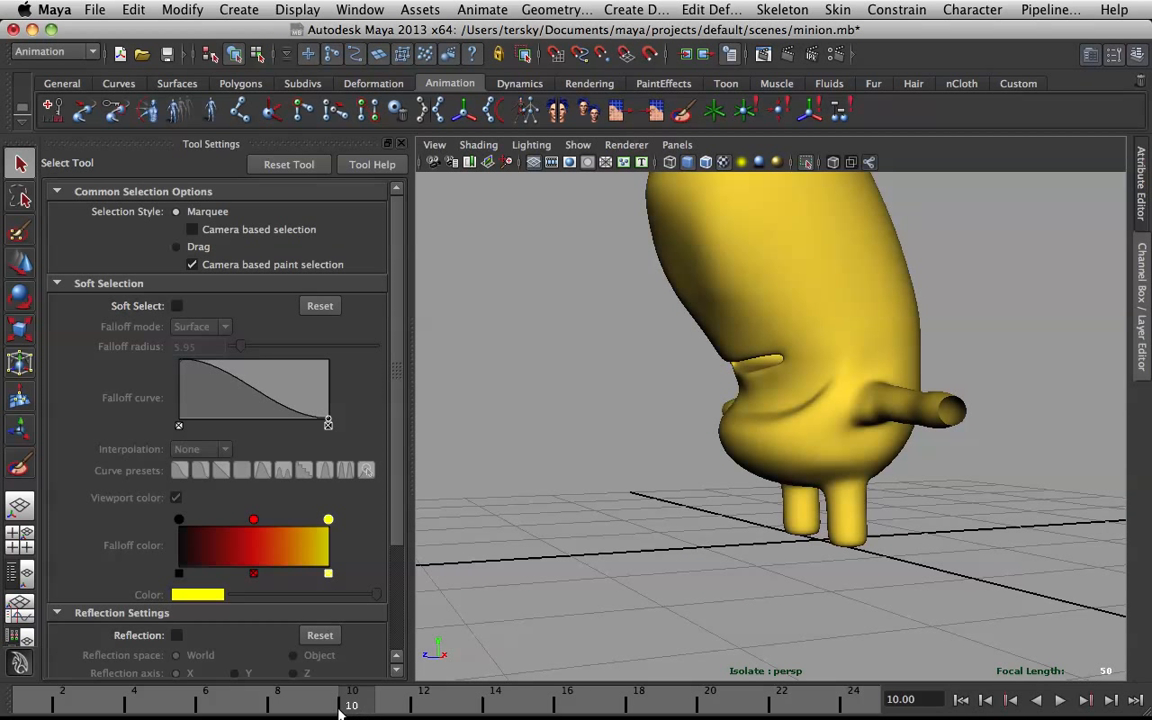
{"action": "key", "text": "alt+v"}
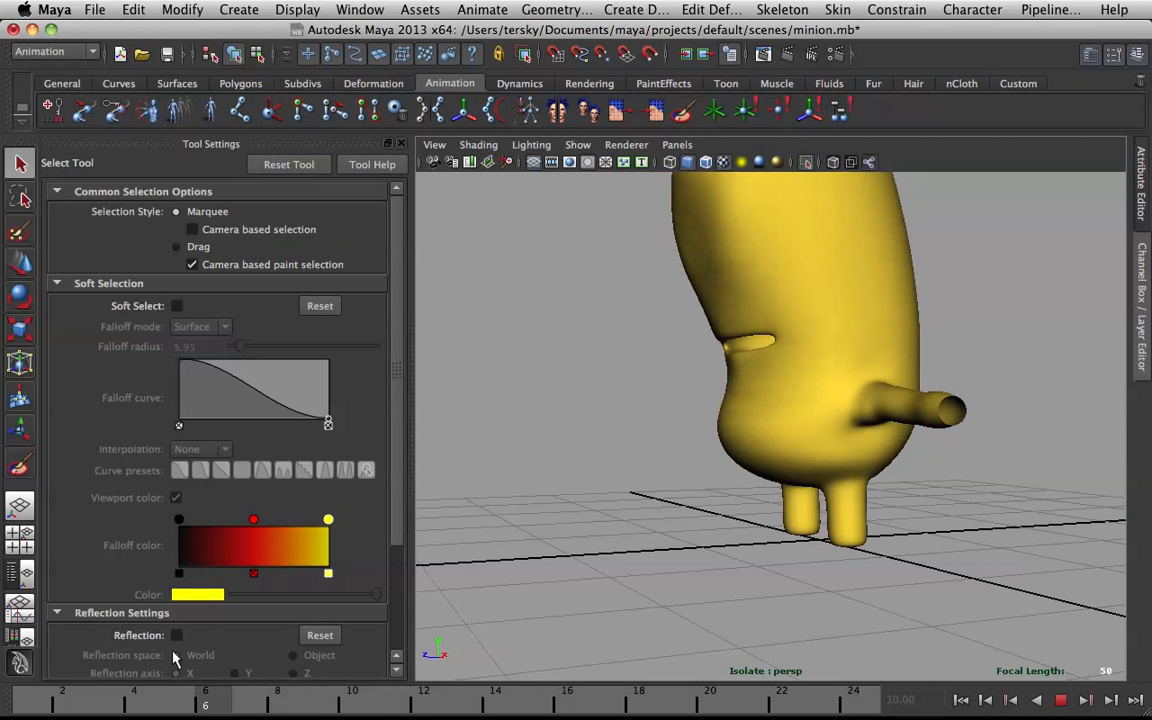
{"action": "key", "text": "alt+v"}
{"action": "left_click_drag", "start_coordinate": [766, 335], "coordinate": [862, 331], "text": "alt"}
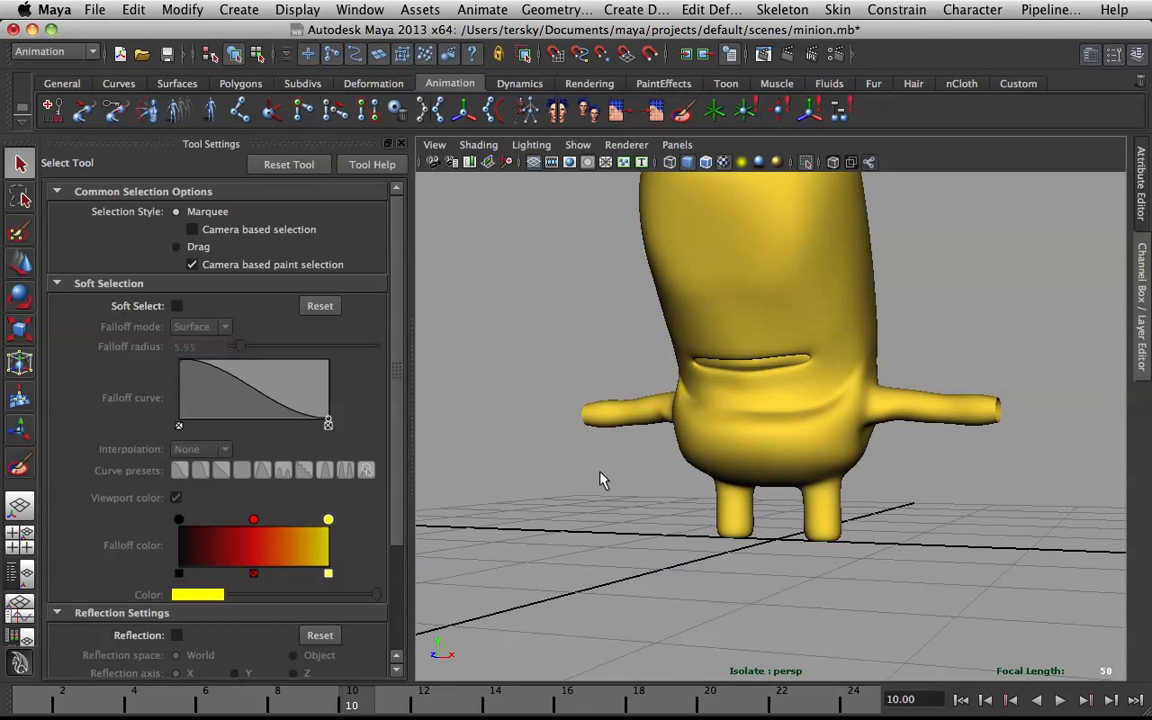
Return to frame 1, select the body mesh, and reset the Mirror Skin Weights options.
{"action": "left_click_drag", "start_coordinate": [339, 696], "coordinate": [4, 645]}
{"action": "left_click", "coordinate": [747, 358]}
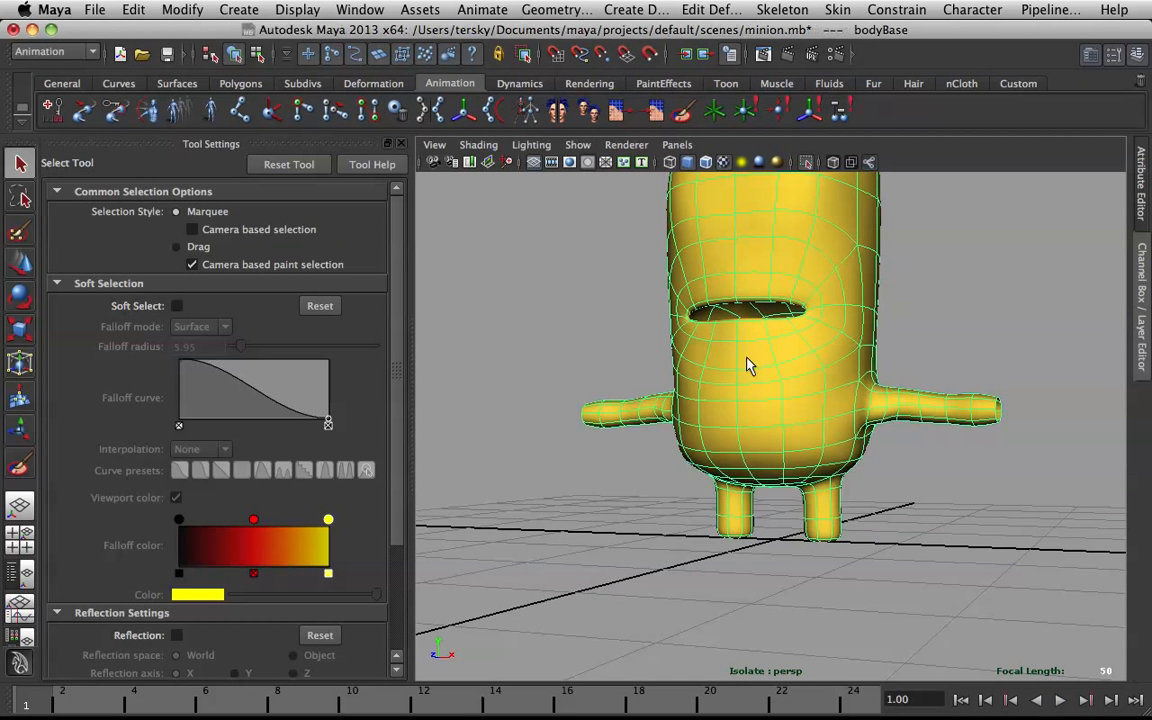
{"action": "double_click", "coordinate": [557, 113]}
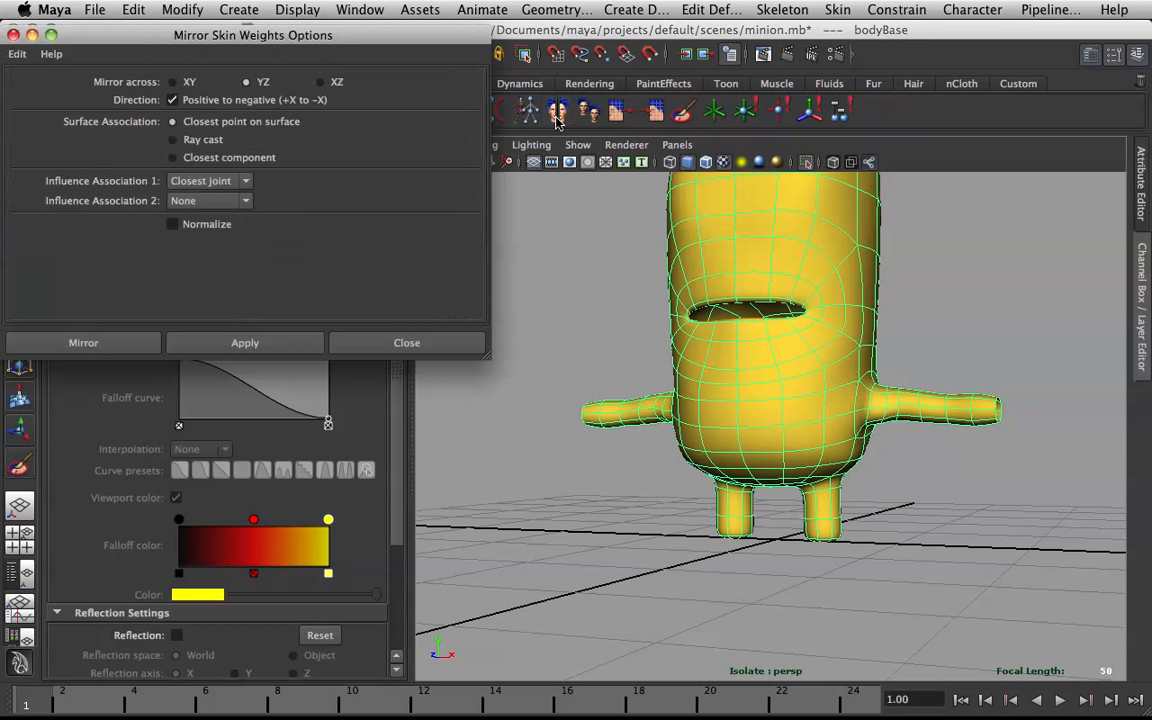
{"action": "left_click", "coordinate": [18, 55]}
{"action": "left_click", "coordinate": [39, 87]}
{"action": "left_click", "coordinate": [18, 54]}
{"action": "left_click", "coordinate": [32, 87]}
Mirror the body mesh's skin weights across YZ from positive to negative X, using closest point on surface and closest joint.
{"action": "left_click_drag", "start_coordinate": [636, 225], "coordinate": [678, 380], "text": "alt"}
{"action": "left_click", "coordinate": [260, 87]}
{"action": "right_click_drag", "start_coordinate": [610, 386], "coordinate": [678, 433], "text": "alt"}
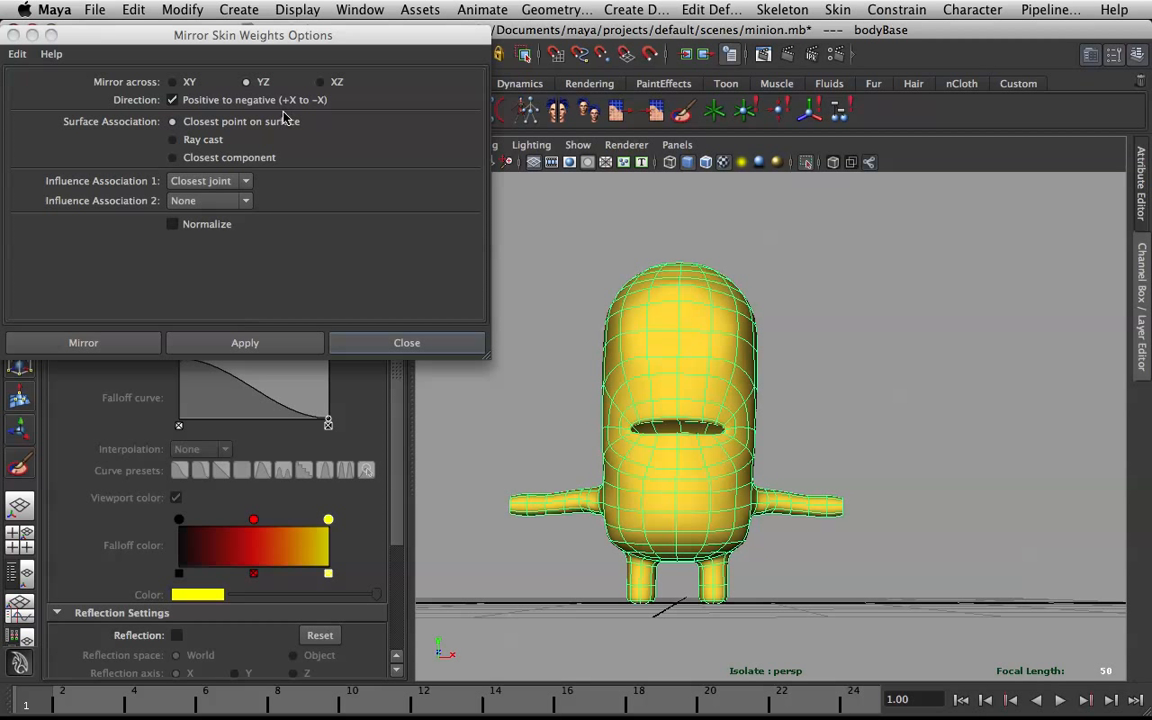
{"action": "left_click_drag", "start_coordinate": [680, 260], "coordinate": [739, 318], "text": "alt"}
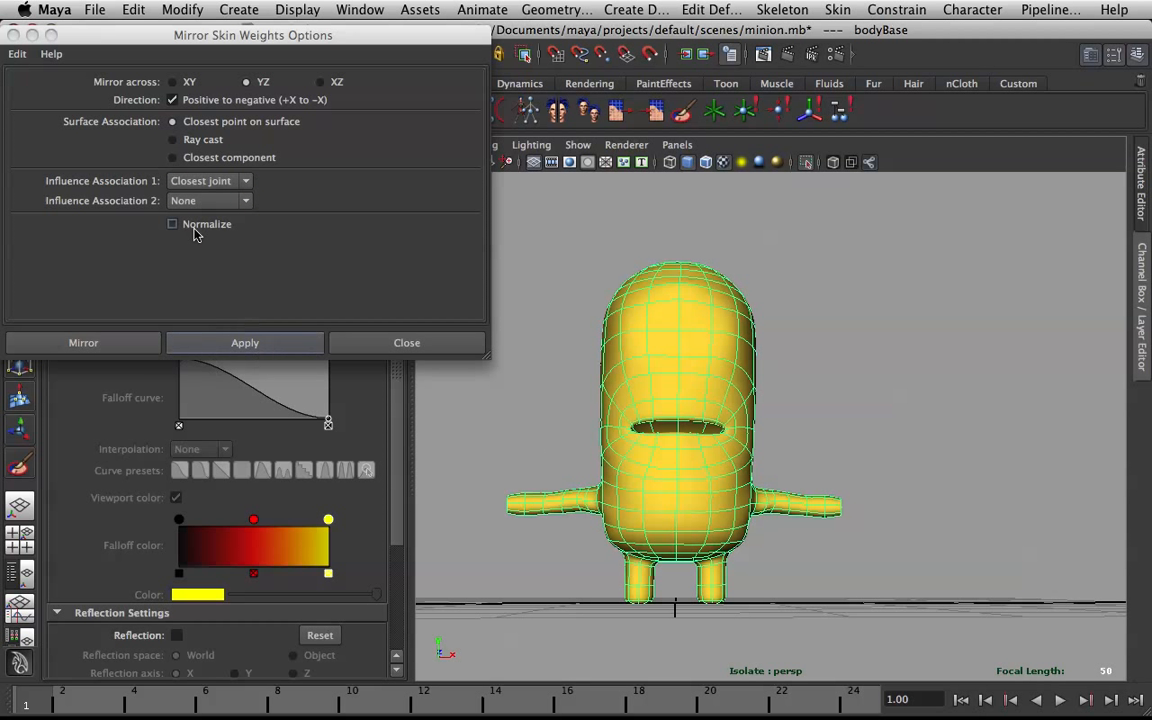
{"action": "left_click", "coordinate": [295, 342]}
{"action": "left_click", "coordinate": [442, 344]}
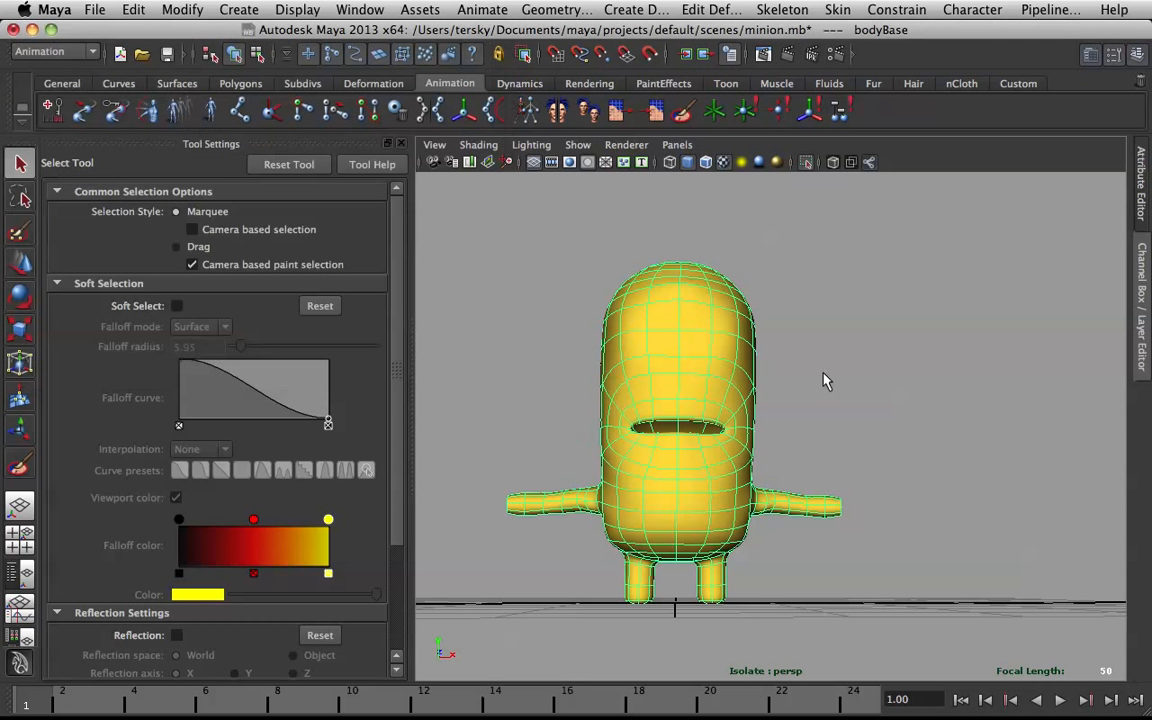
Play the head bend to check the mirrored deformation on both sides, and return to frame 1.
{"action": "scroll", "coordinate": [825, 379], "scroll_direction": "up", "scroll_amount": 2}
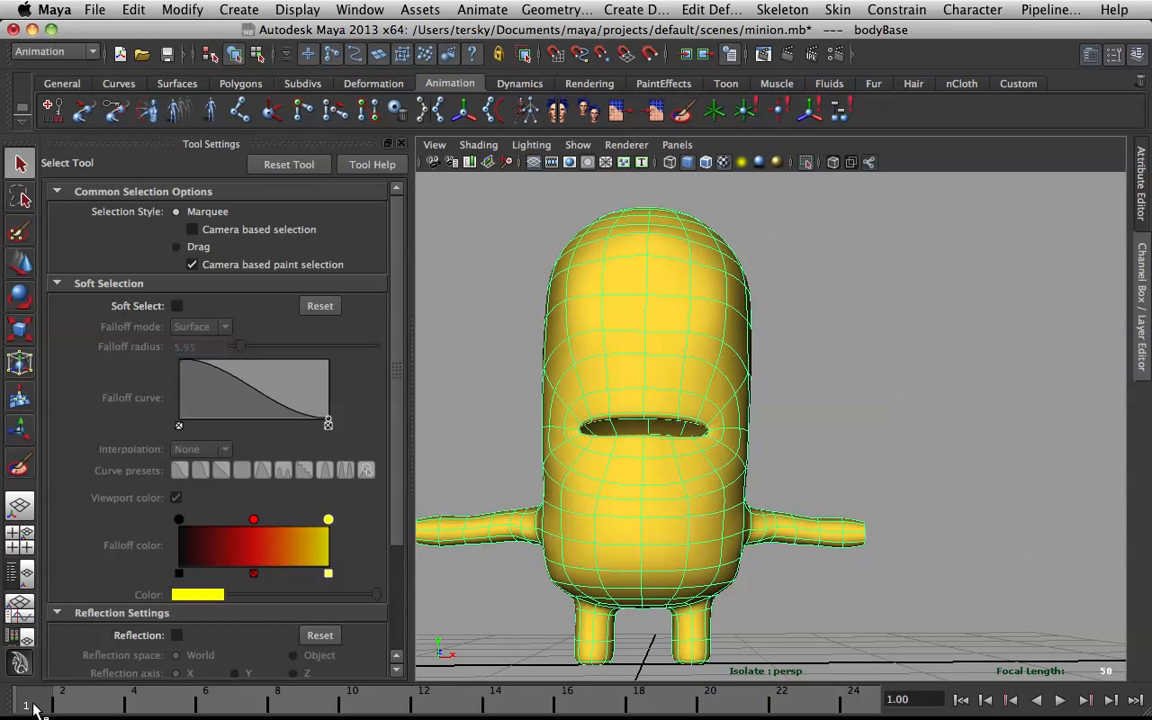
{"action": "key", "text": "alt+v"}
{"action": "left_click_drag", "start_coordinate": [305, 697], "coordinate": [362, 705]}
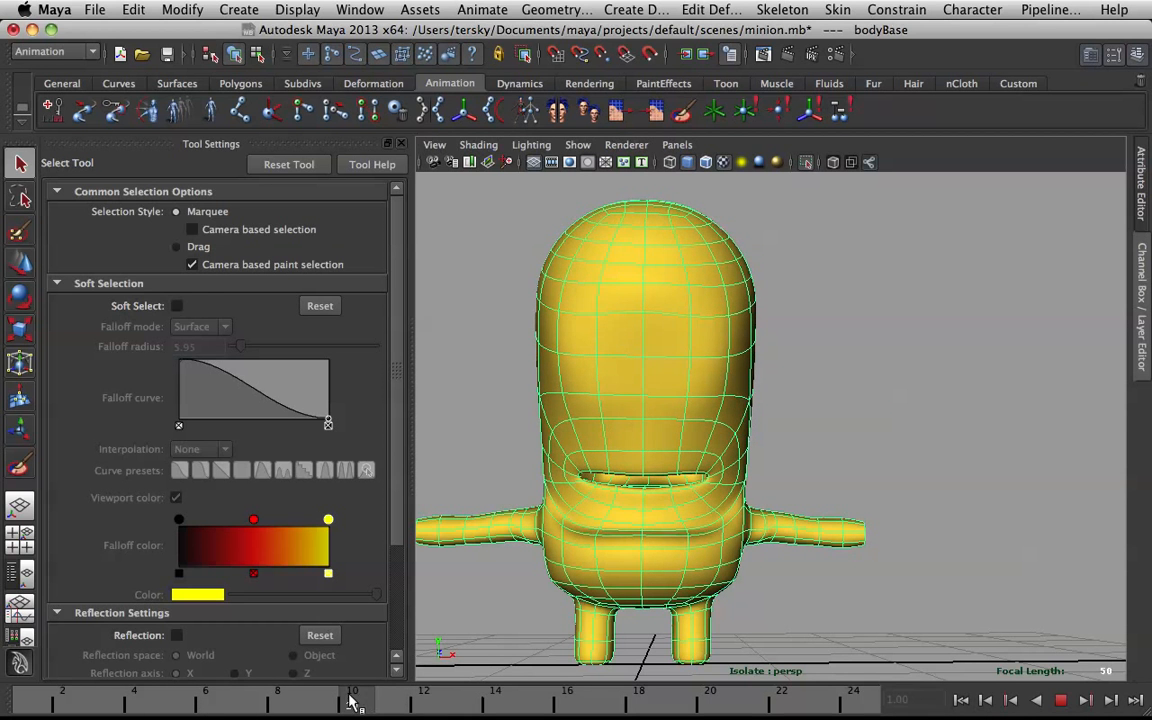
{"action": "left_click_drag", "start_coordinate": [590, 470], "coordinate": [656, 485], "text": "alt"}
{"action": "left_click_drag", "start_coordinate": [704, 533], "coordinate": [702, 568], "text": "alt"}
{"action": "key", "text": "alt+shift+v"}
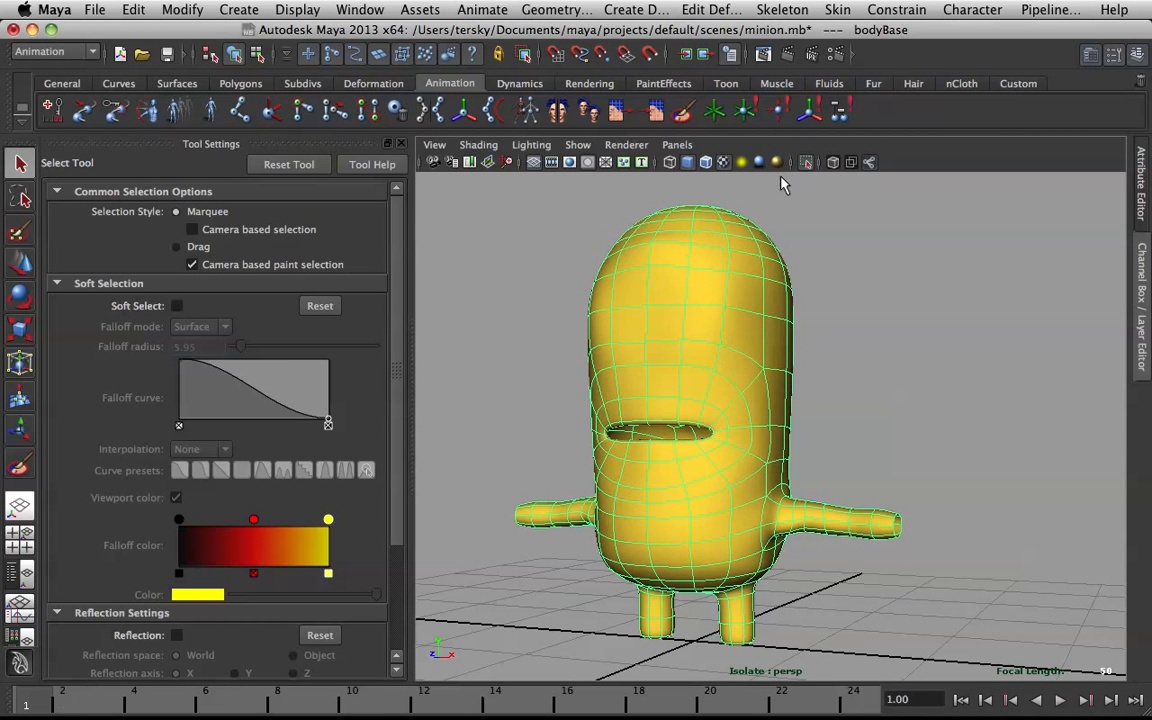
End the mesh isolation and select the front corrective joint on the belly to watch it while the head bend plays.
{"action": "left_click", "coordinate": [522, 290]}
{"action": "left_click", "coordinate": [809, 162]}
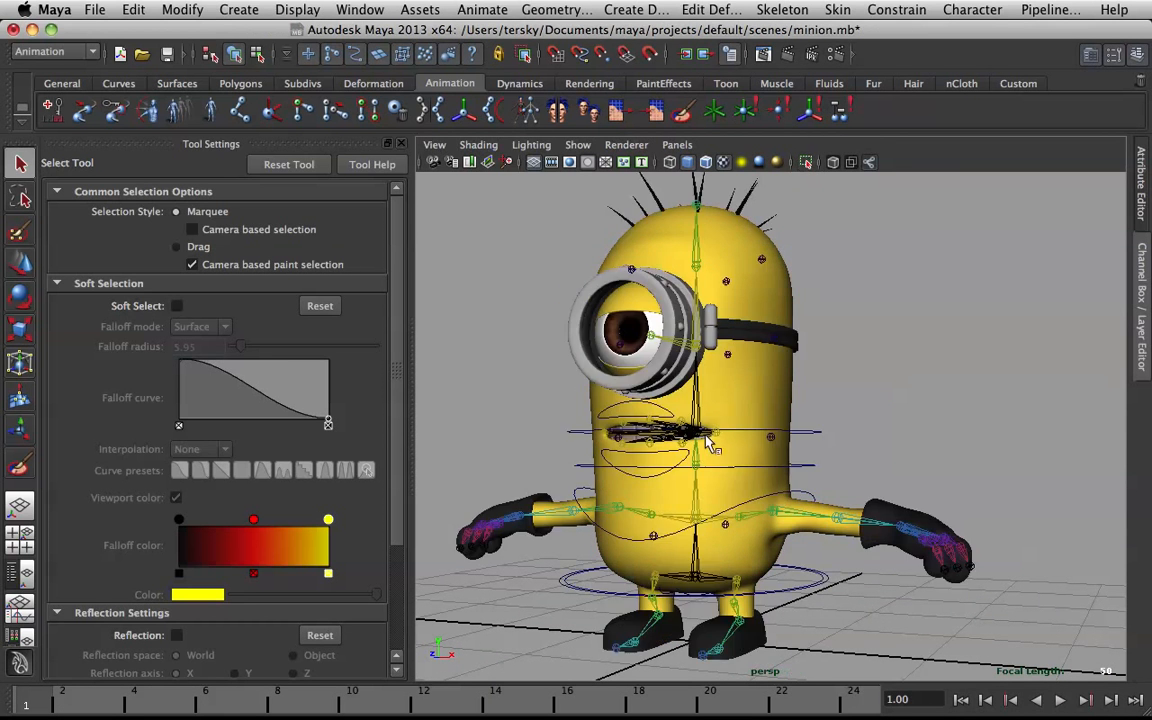
{"action": "right_click_drag", "start_coordinate": [709, 445], "coordinate": [739, 449], "text": "alt"}
{"action": "middle_click_drag", "start_coordinate": [761, 378], "coordinate": [795, 283], "text": "alt"}
{"action": "left_click_drag", "start_coordinate": [795, 283], "coordinate": [771, 284], "text": "alt"}
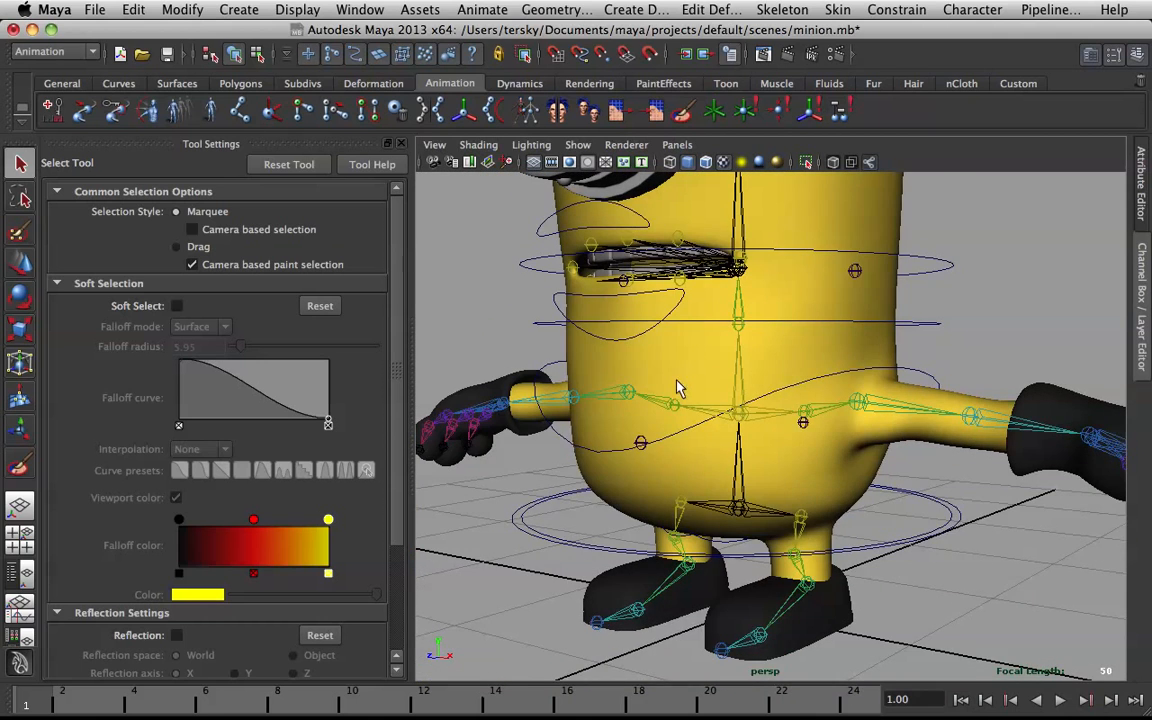
{"action": "left_click", "coordinate": [640, 445]}
{"action": "mouse_move", "coordinate": [637, 346]}
{"action": "left_mouse_down", "text": "alt"}
{"action": "mouse_move", "coordinate": [655, 344]}
{"action": "mouse_move", "coordinate": [624, 348]}
{"action": "left_mouse_up", "text": "alt"}
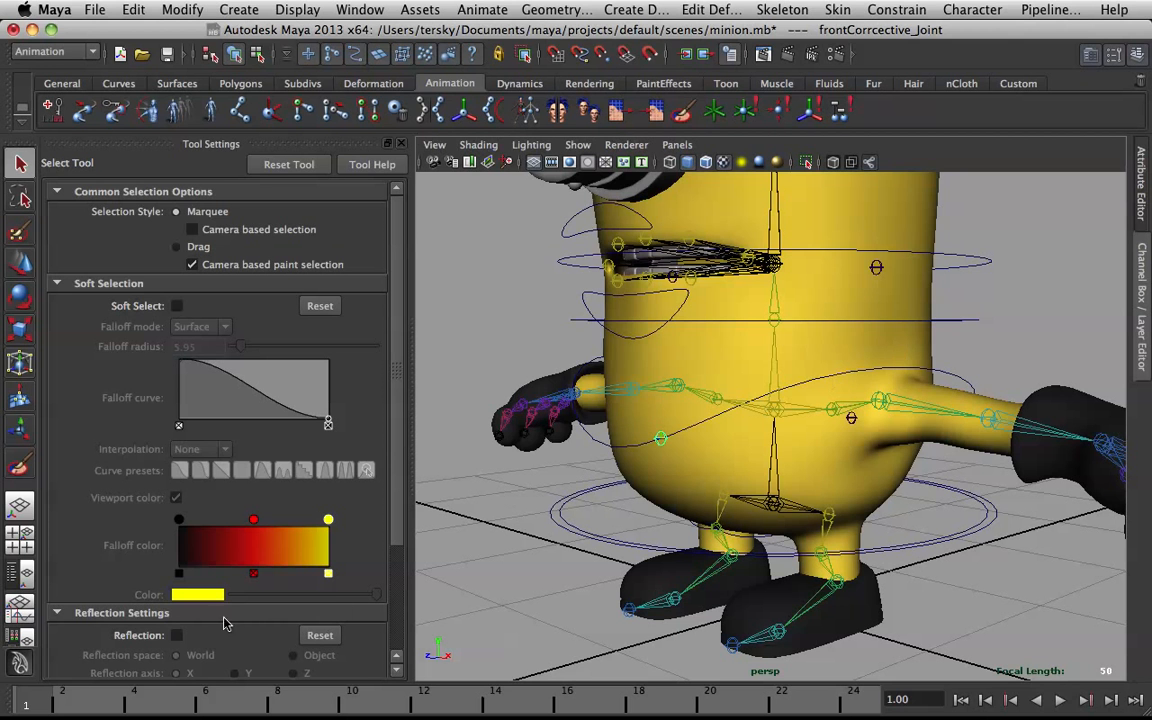
{"action": "key", "text": "alt+v"}
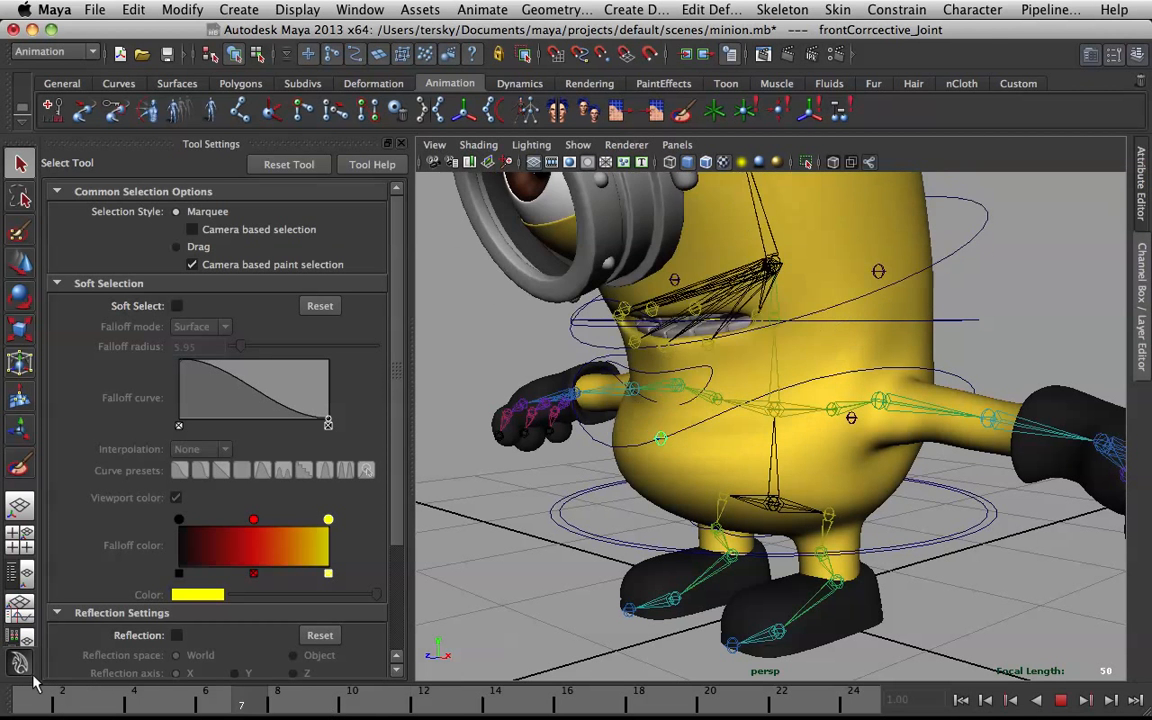
Stop the playback, dismiss the Graph Editor, and parent-constrain the belly's front corrective joint to the first head joint, with its channels shown.
{"action": "key", "text": "alt+v"}
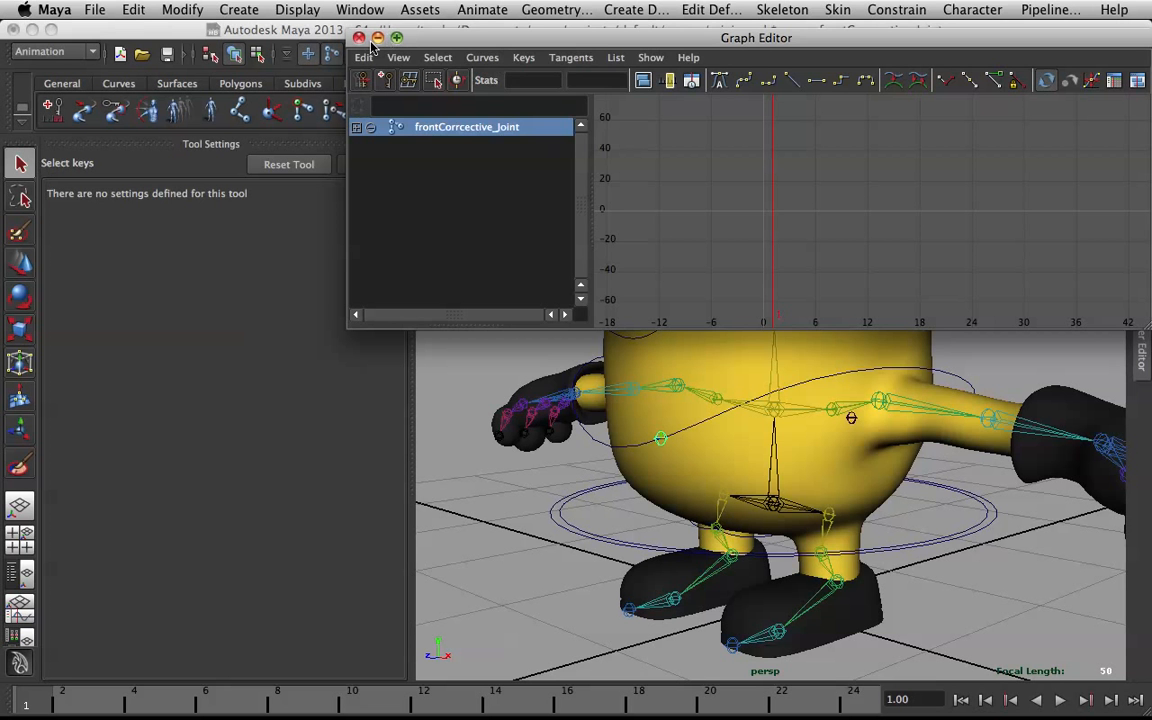
{"action": "left_click", "coordinate": [378, 38]}
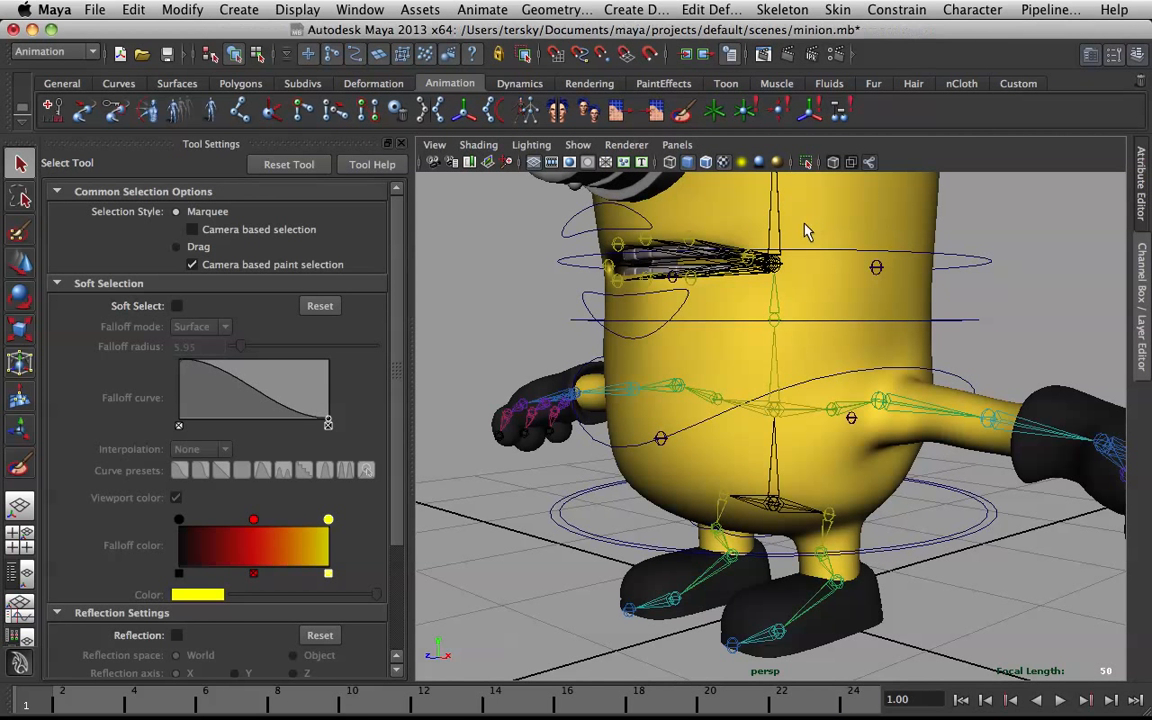
{"action": "left_click", "coordinate": [768, 222]}
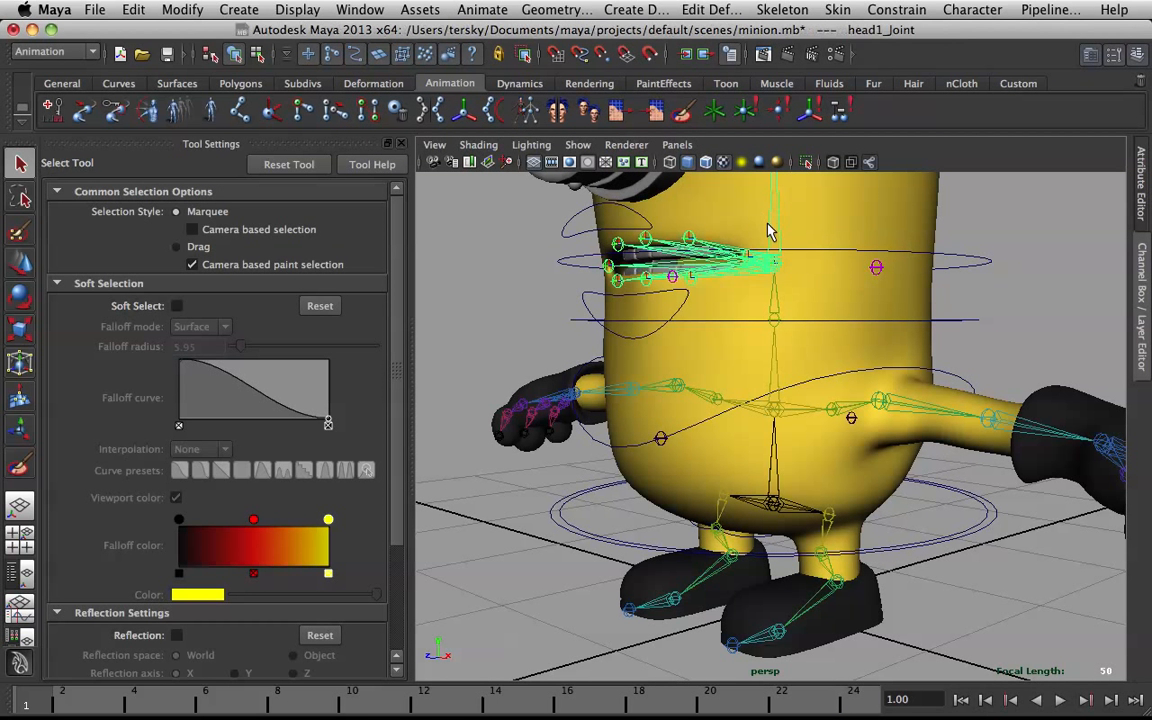
{"action": "left_click", "coordinate": [661, 442], "text": "shift"}
{"action": "left_click", "coordinate": [917, 10]}
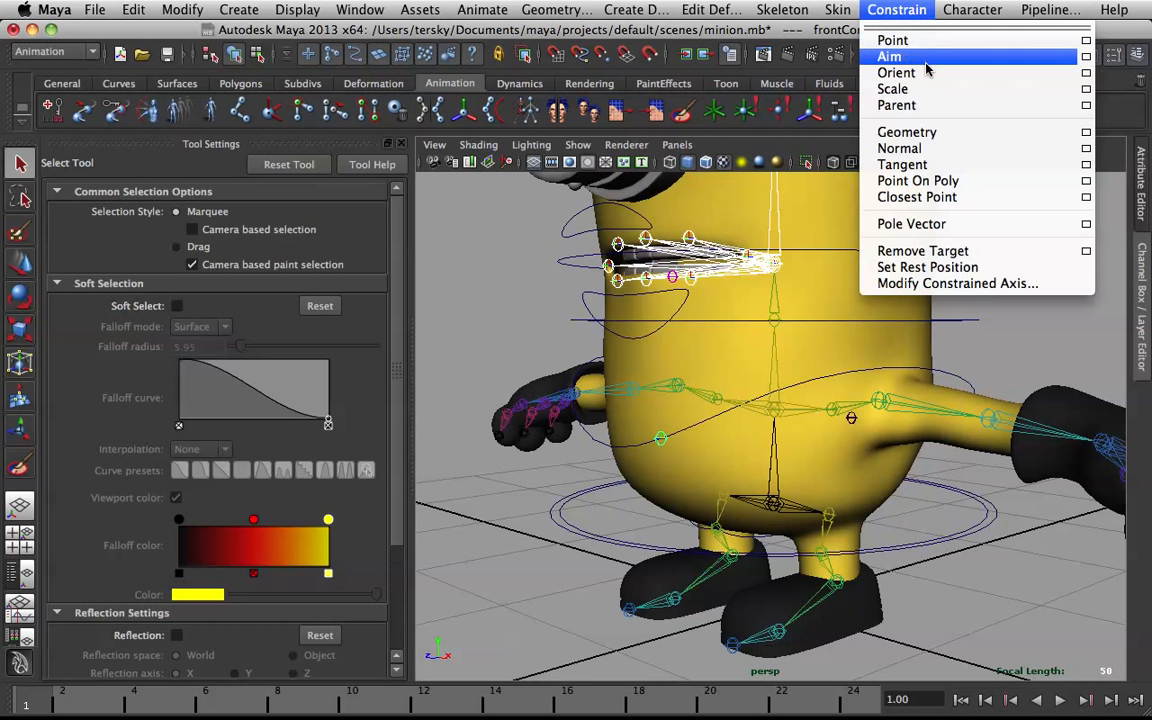
{"action": "left_click", "coordinate": [935, 103]}
{"action": "left_click", "coordinate": [1141, 300]}
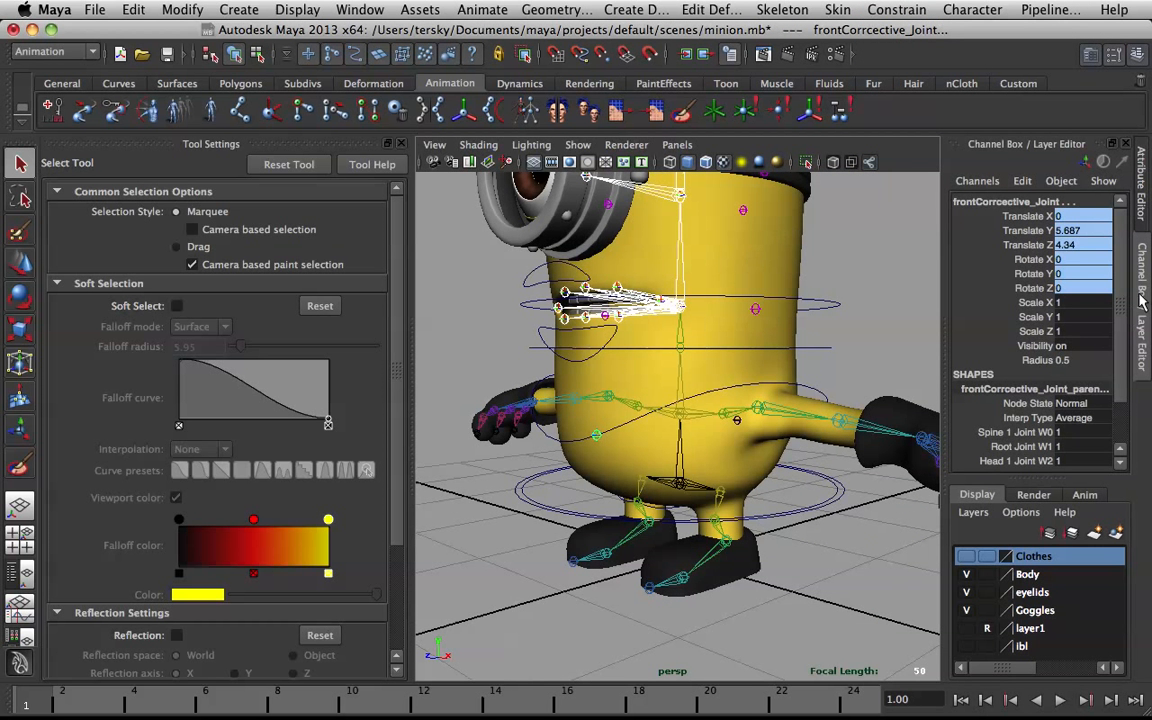
{"action": "left_click_drag", "start_coordinate": [593, 445], "coordinate": [600, 452], "text": "alt"}
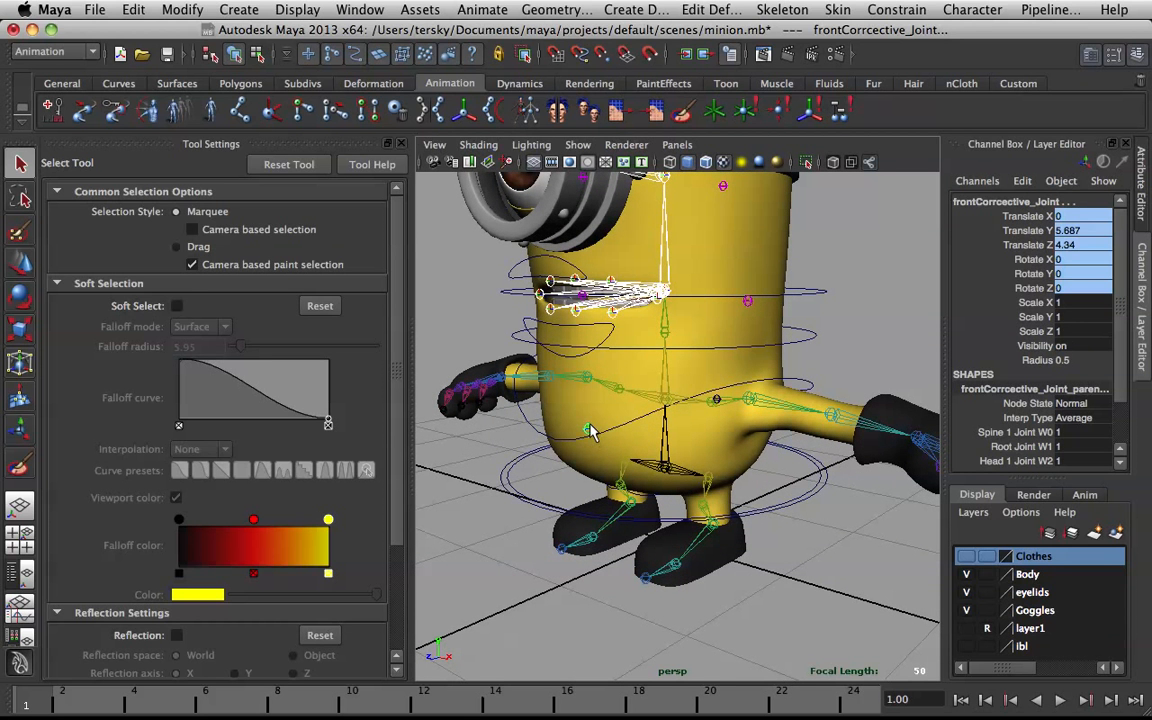
{"action": "left_click_drag", "start_coordinate": [576, 385], "coordinate": [683, 368], "text": "alt"}
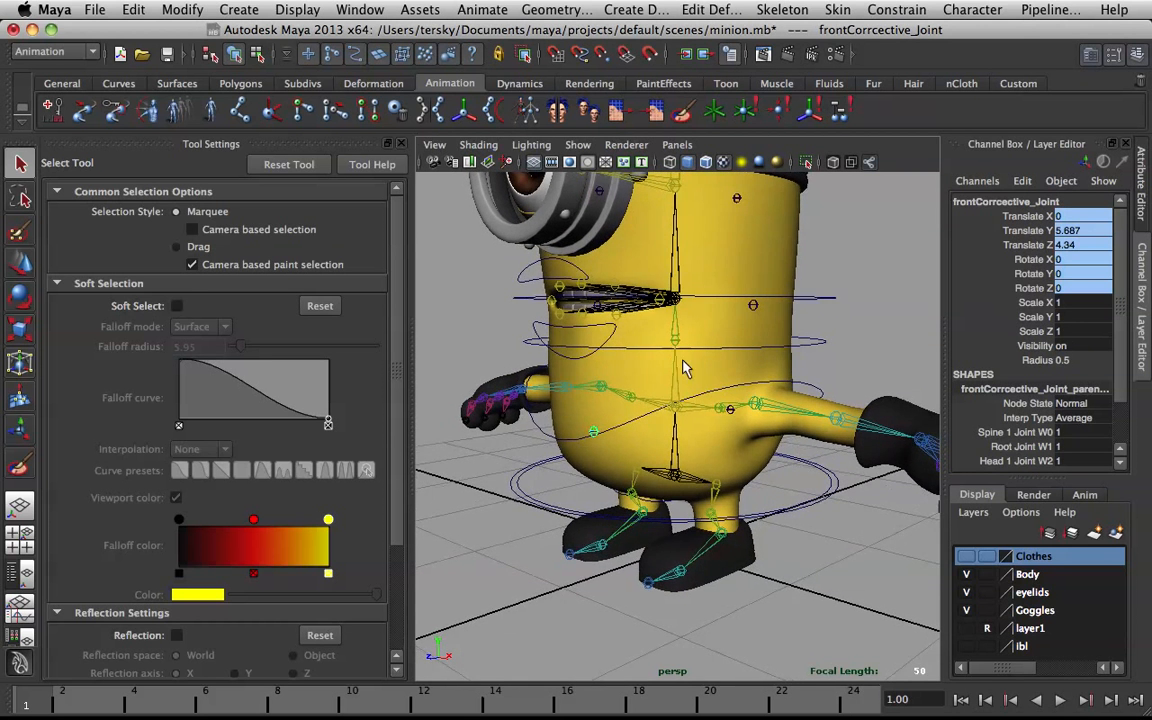
Inspect the corrective joints and their parent constraints in the Outliner hierarchy, and return to the full perspective view.
{"action": "left_click", "coordinate": [20, 510]}
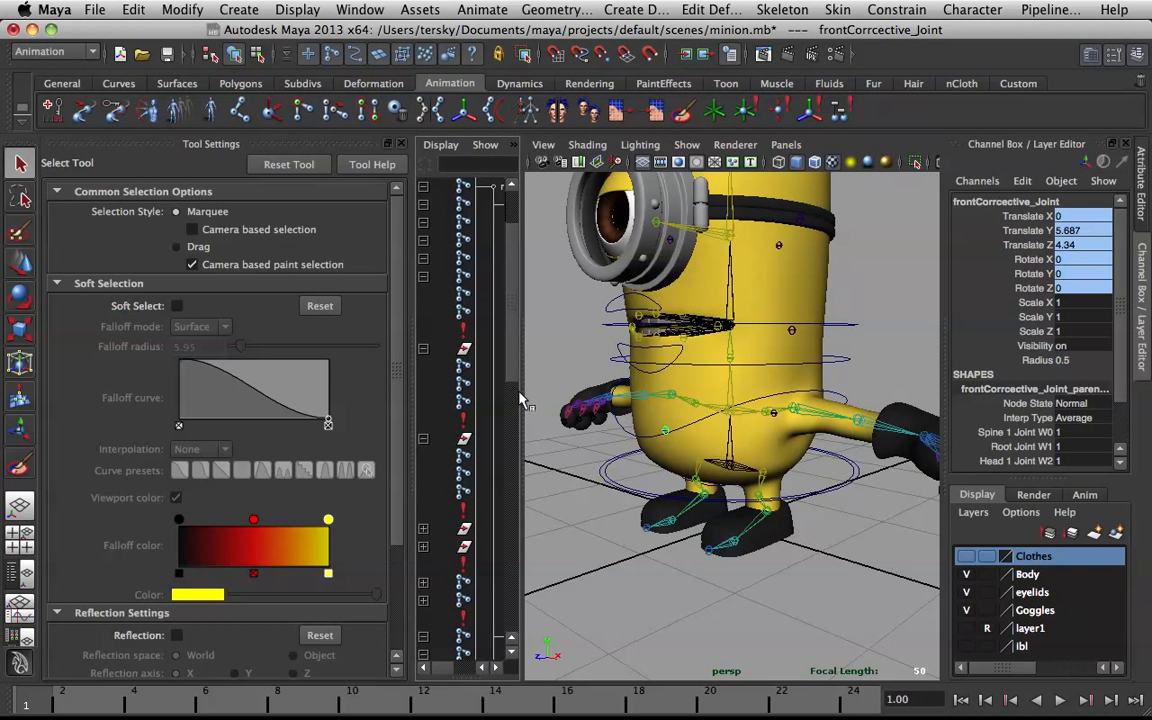
{"action": "left_click_drag", "start_coordinate": [519, 399], "coordinate": [720, 408]}
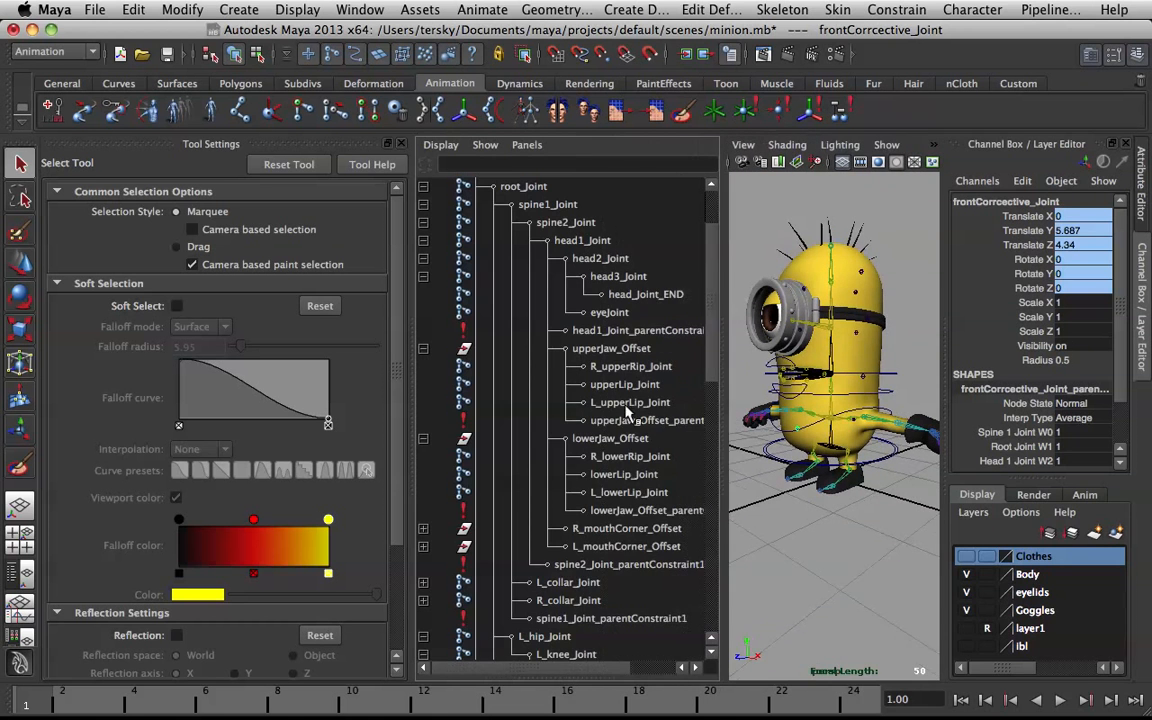
{"action": "scroll", "coordinate": [626, 408], "scroll_direction": "down", "scroll_amount": 10}
{"action": "scroll", "coordinate": [630, 400], "scroll_direction": "up", "scroll_amount": 6}
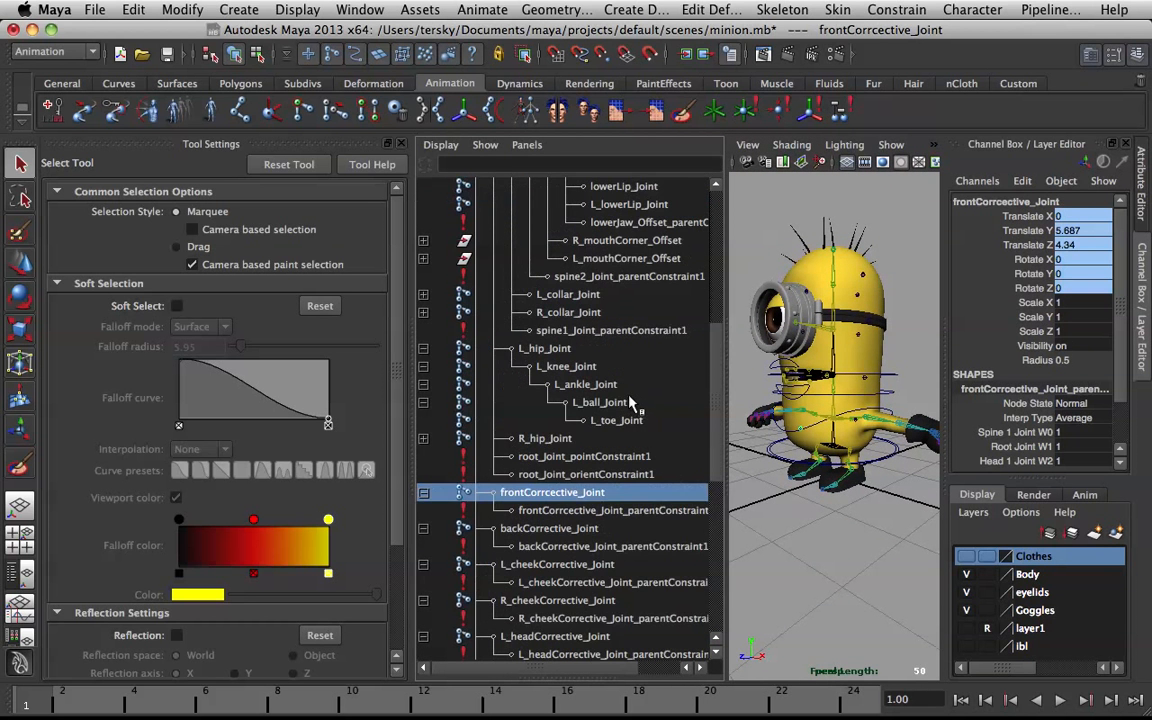
{"action": "scroll", "coordinate": [630, 401], "scroll_direction": "down", "scroll_amount": 4}
{"action": "key", "text": "alt+v"}
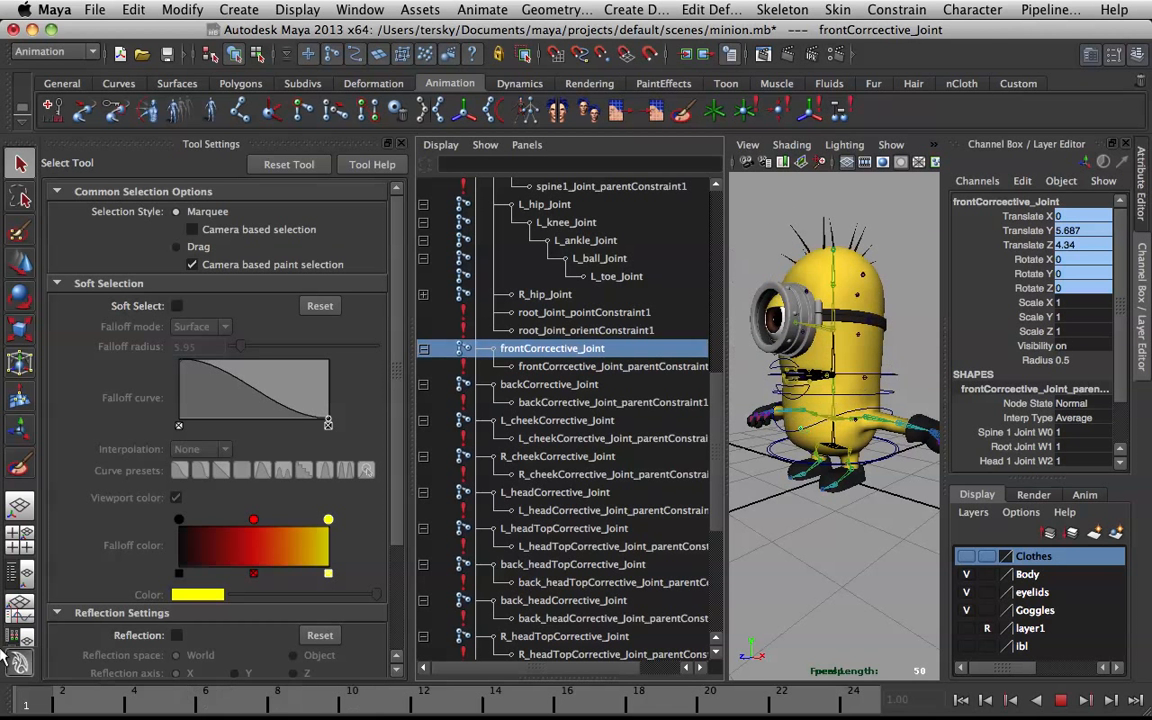
{"action": "key", "text": "alt+v"}
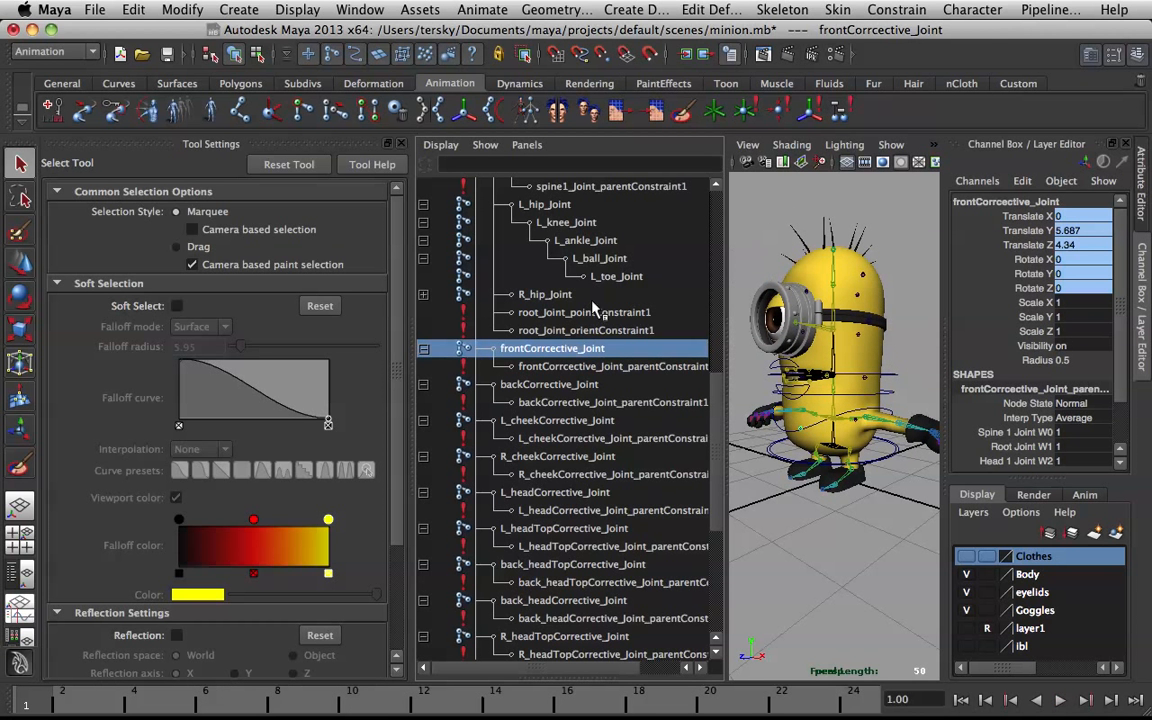
{"action": "left_click", "coordinate": [757, 212]}
{"action": "key", "text": "space"}
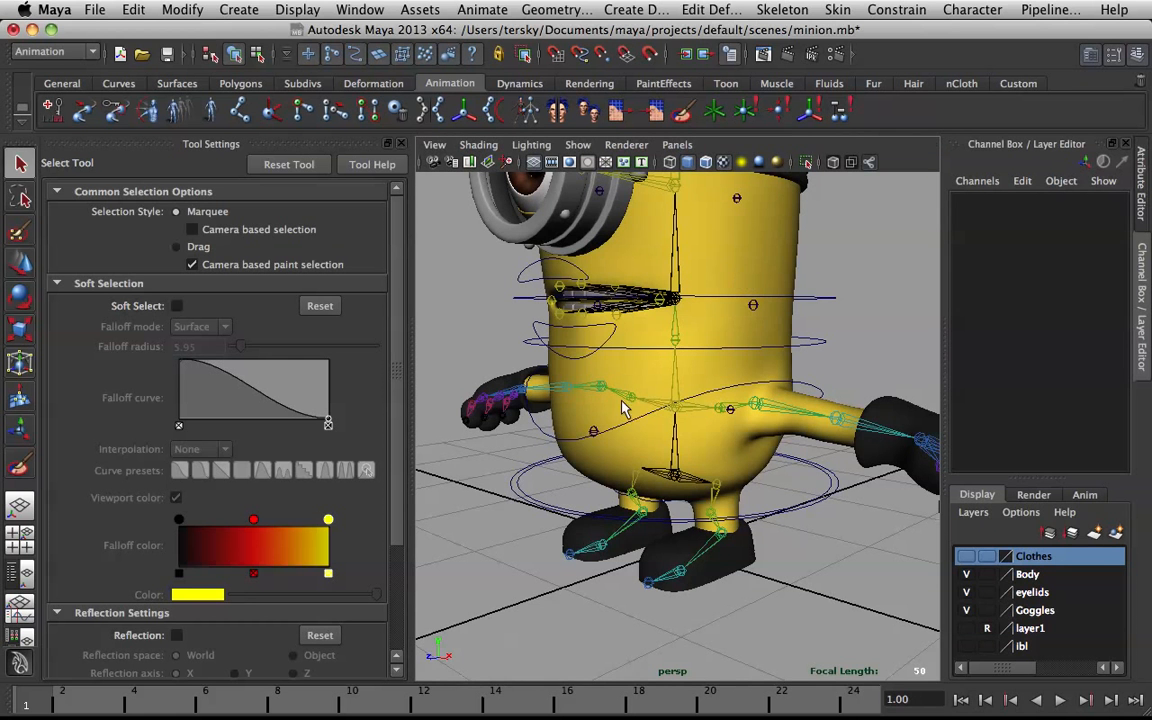
Select the front corrective joint, play the head bend, and stop at frame 9 to examine the belly and mouth deformation.
{"action": "left_click", "coordinate": [593, 433]}
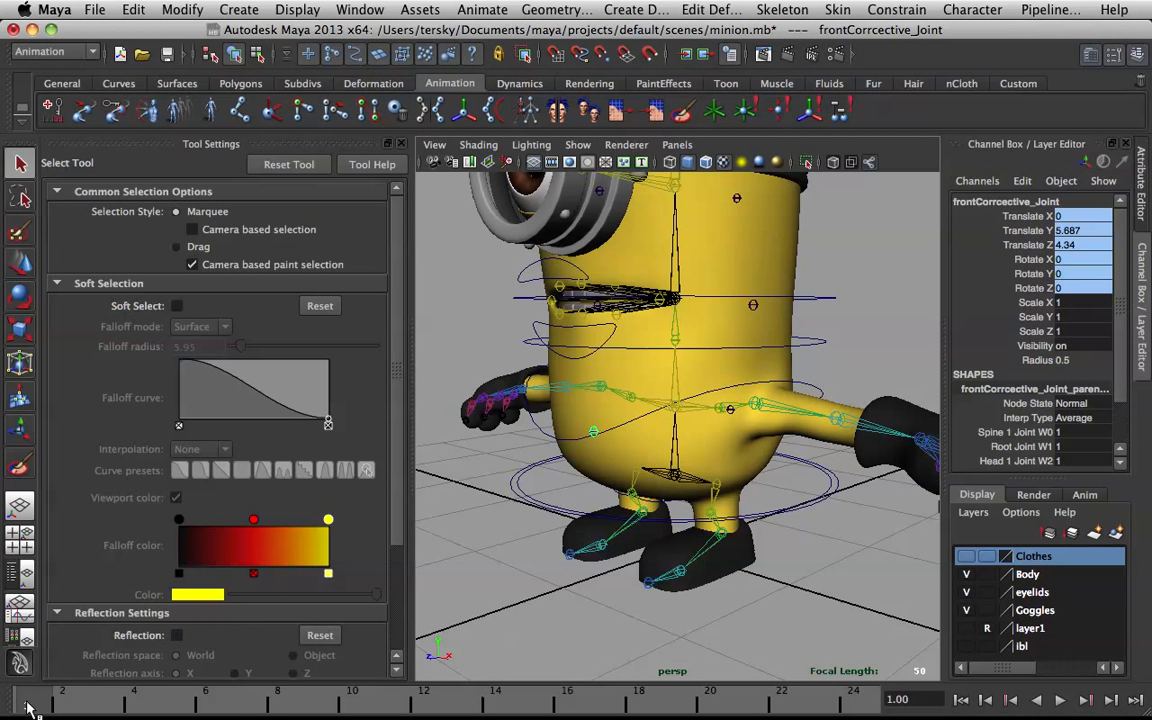
{"action": "key", "text": "alt+v"}
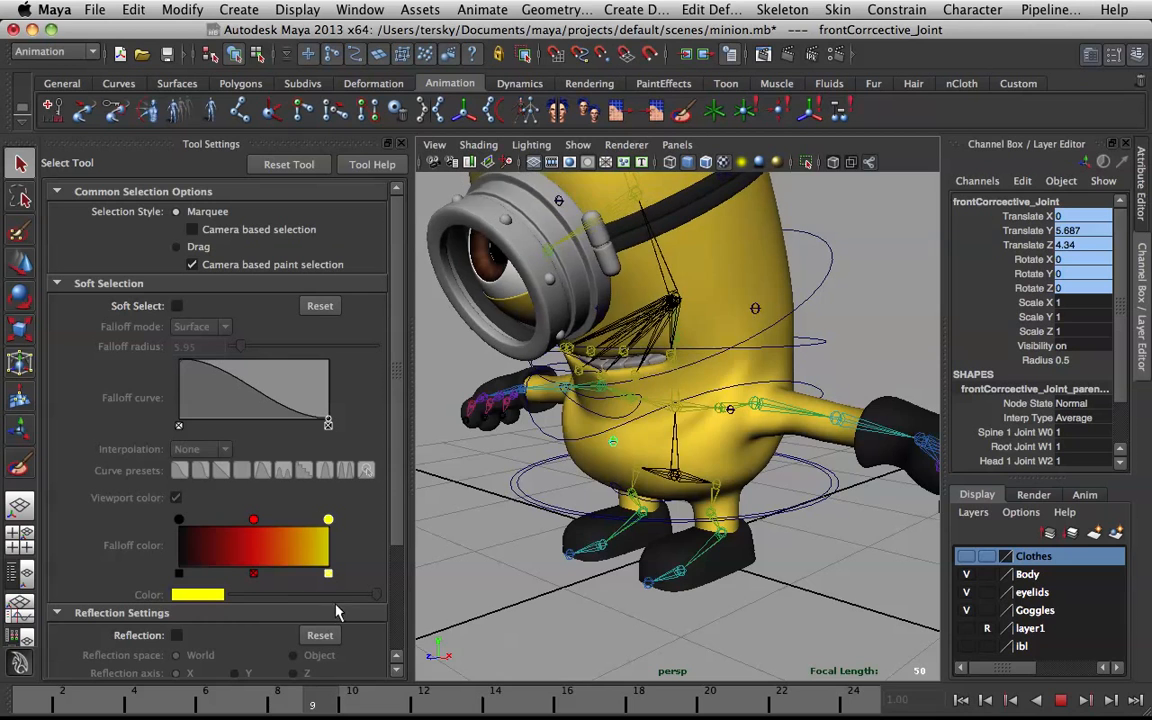
{"action": "key", "text": "Escape"}
{"action": "left_click_drag", "start_coordinate": [741, 335], "coordinate": [691, 327], "text": "alt"}
{"action": "scroll", "coordinate": [698, 355], "scroll_direction": "up", "scroll_amount": 5}
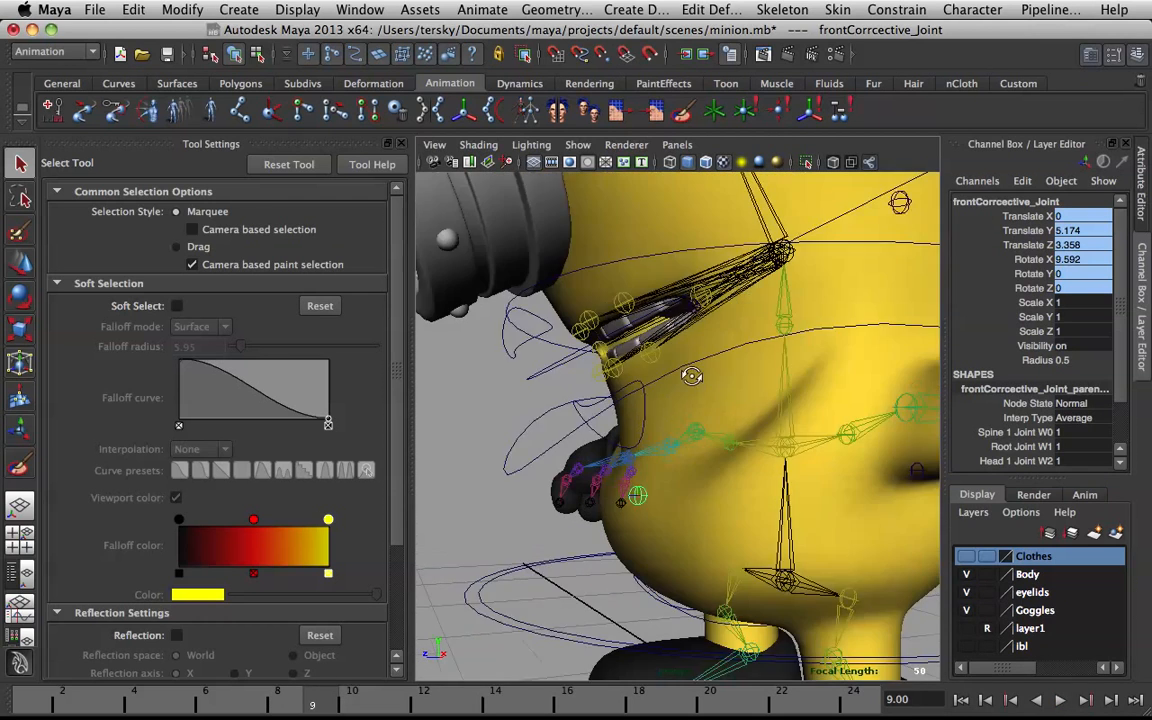
{"action": "left_click_drag", "start_coordinate": [691, 376], "coordinate": [729, 381], "text": "alt"}
{"action": "left_click_drag", "start_coordinate": [745, 318], "coordinate": [660, 467], "text": "alt"}
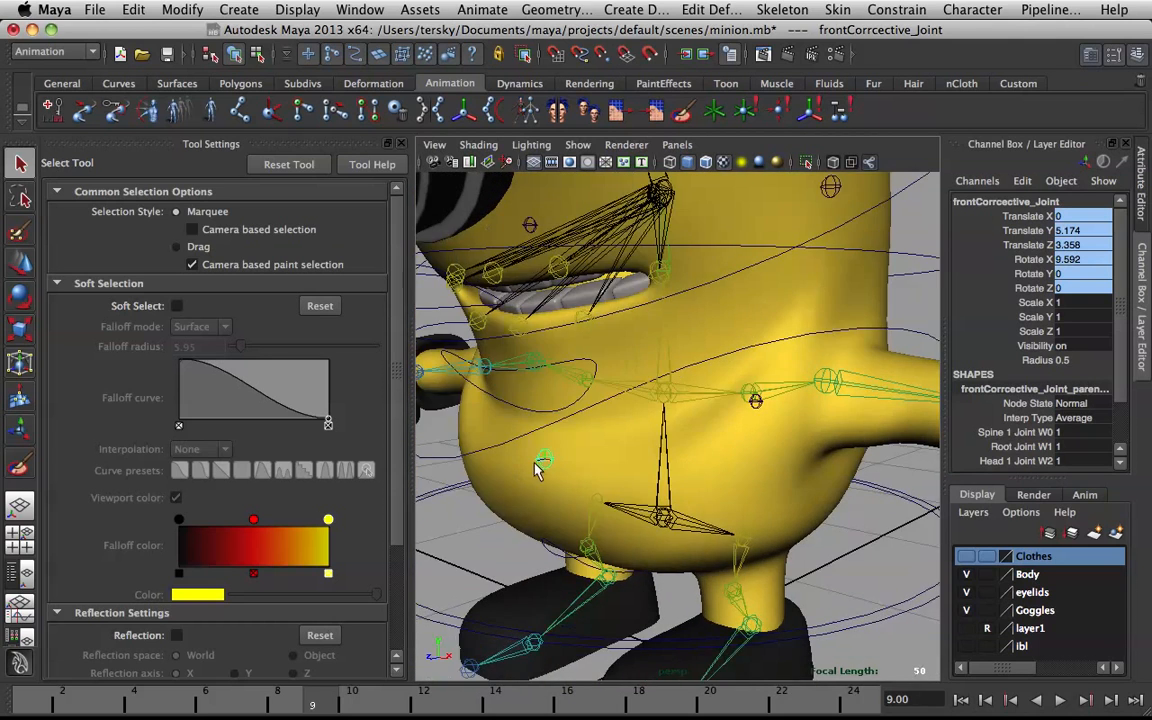
{"action": "scroll", "coordinate": [597, 376], "scroll_direction": "down", "scroll_amount": 5}
{"action": "left_click_drag", "start_coordinate": [621, 323], "coordinate": [585, 270], "text": "alt"}
Scrub the animation back to frame 1 and examine the mouth and belly in the rest pose.
{"action": "left_click_drag", "start_coordinate": [270, 698], "coordinate": [16, 520]}
{"action": "left_click_drag", "start_coordinate": [626, 249], "coordinate": [700, 298], "text": "alt"}
{"action": "middle_click_drag", "start_coordinate": [682, 303], "coordinate": [715, 329], "text": "alt"}
{"action": "scroll", "coordinate": [705, 329], "scroll_direction": "up", "scroll_amount": 4}
{"action": "left_click_drag", "start_coordinate": [692, 329], "coordinate": [697, 333], "text": "alt"}
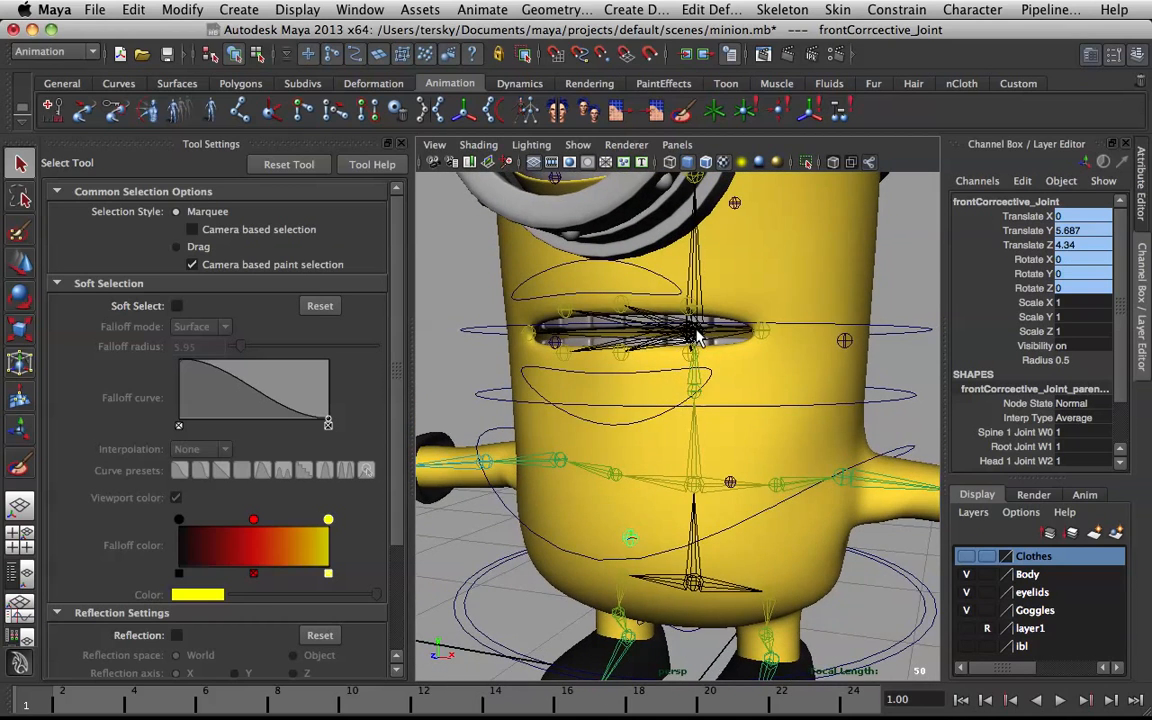
{"action": "middle_click_drag", "start_coordinate": [754, 428], "coordinate": [739, 390], "text": "alt"}
{"action": "scroll", "coordinate": [737, 385], "scroll_direction": "down", "scroll_amount": 3}
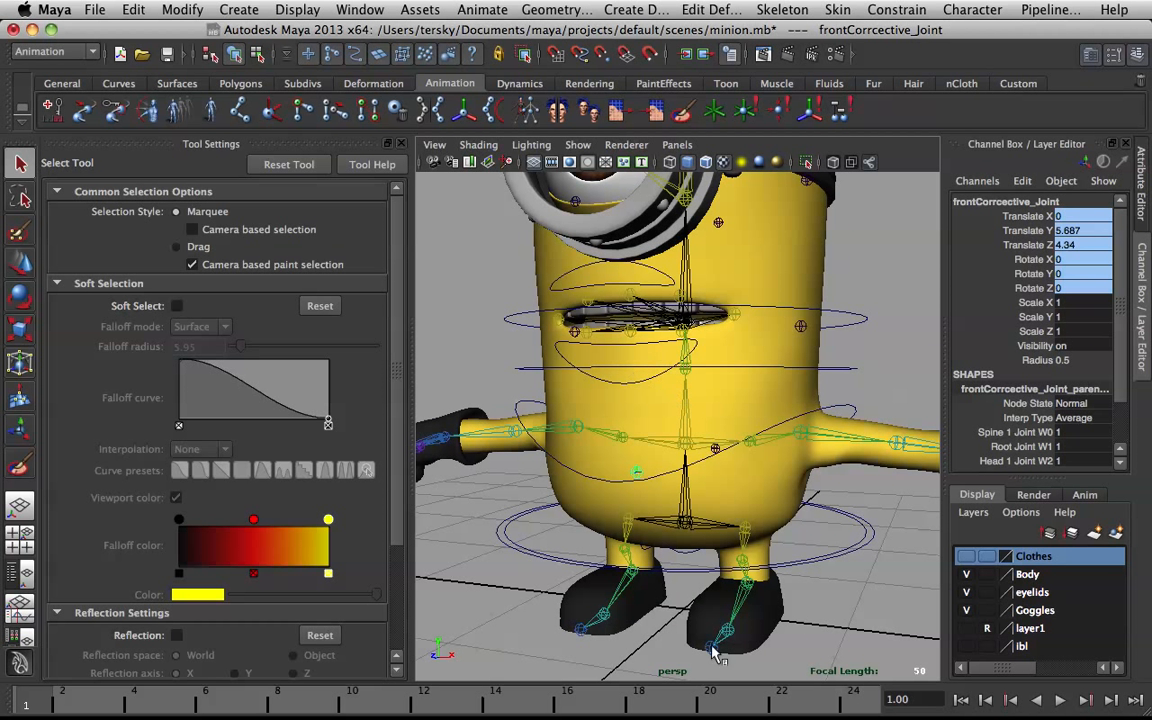
{"action": "left_click", "coordinate": [822, 697]}
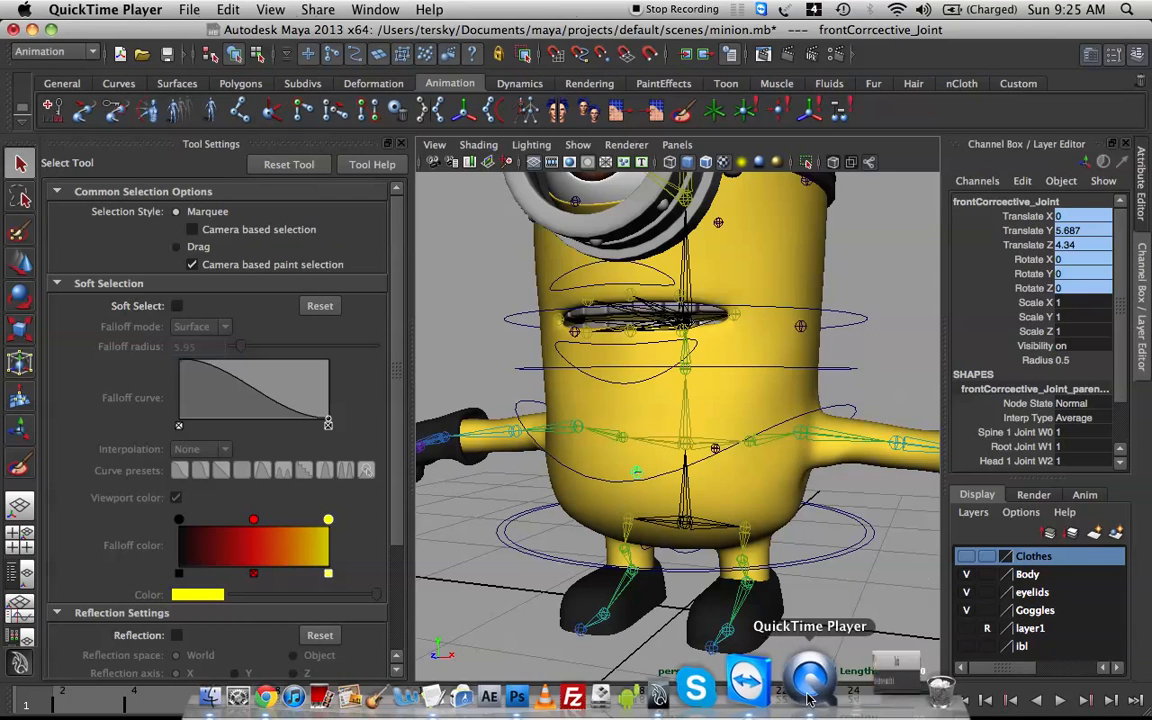